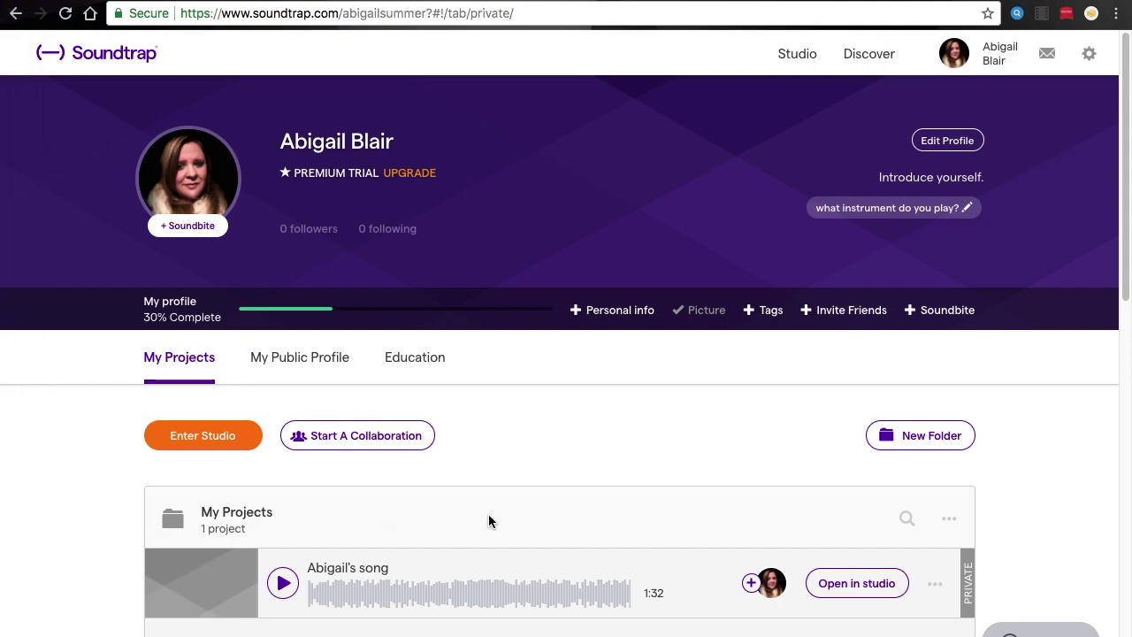
Step: Leave the My Projects list and enter the Soundtrap studio to start a new song
scroll(488, 520, down, 3)
scroll(488, 520, up, 2)
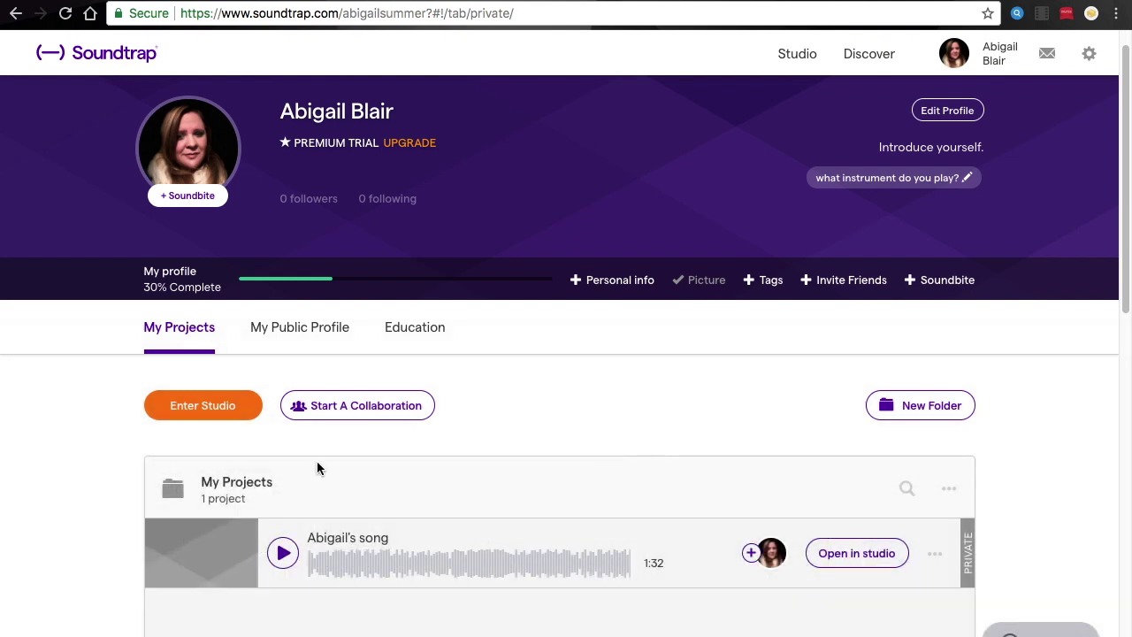
click(231, 406)
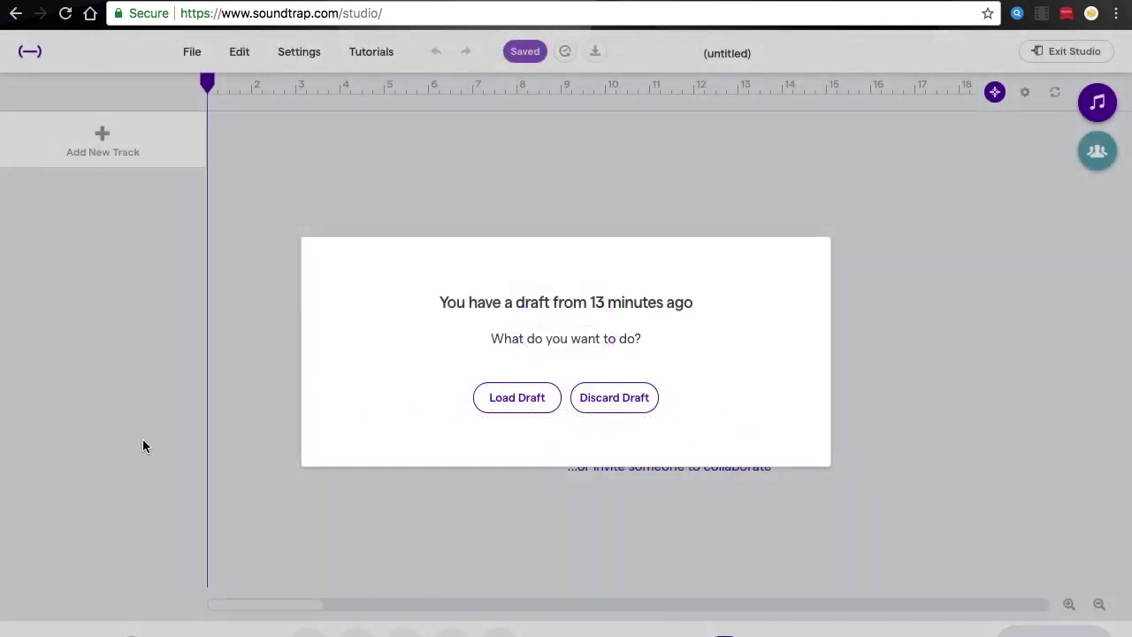
Step: Discard the 13-minute-old draft and start a new project from the Blank template
click(637, 399)
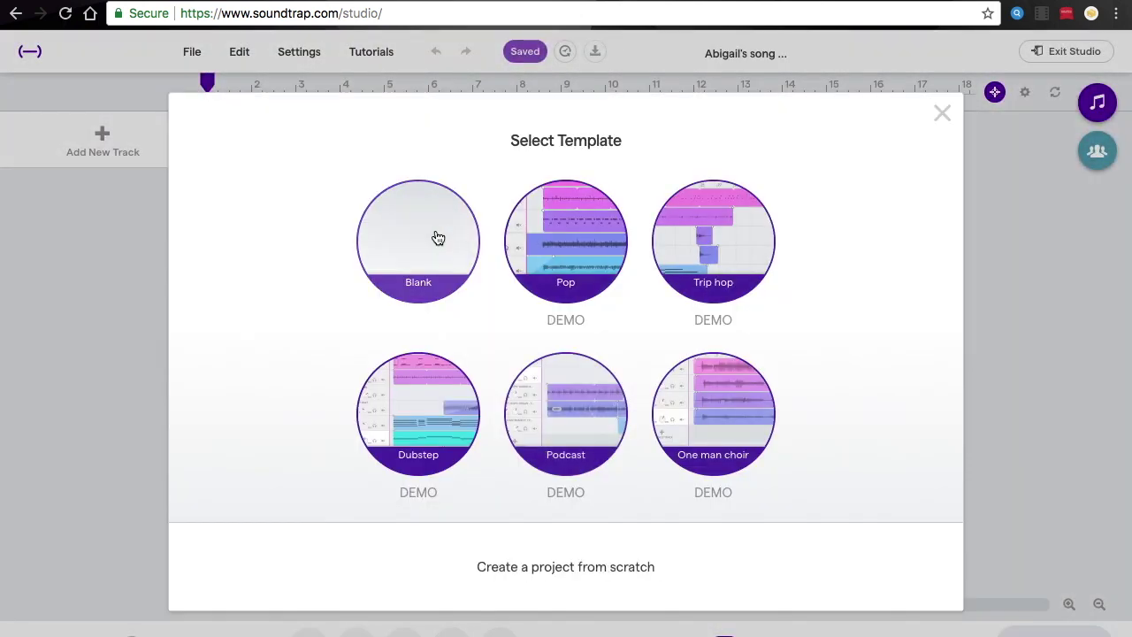
click(433, 285)
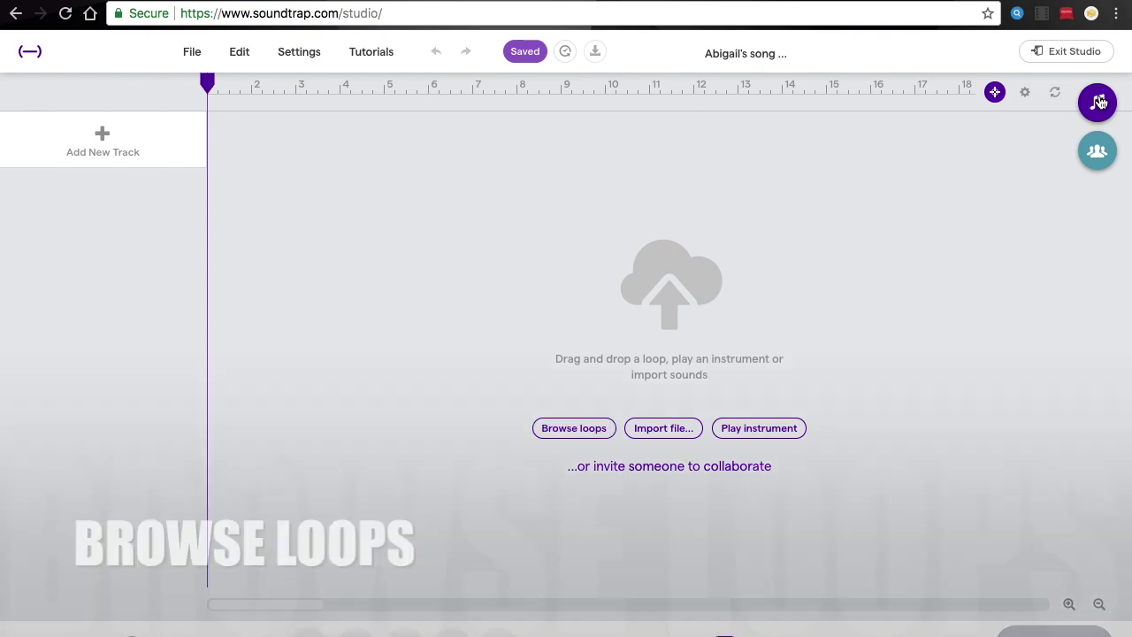
Step: Filter the loop library to Beats and preview the 909 Basic Electro Fill loop
click(1098, 103)
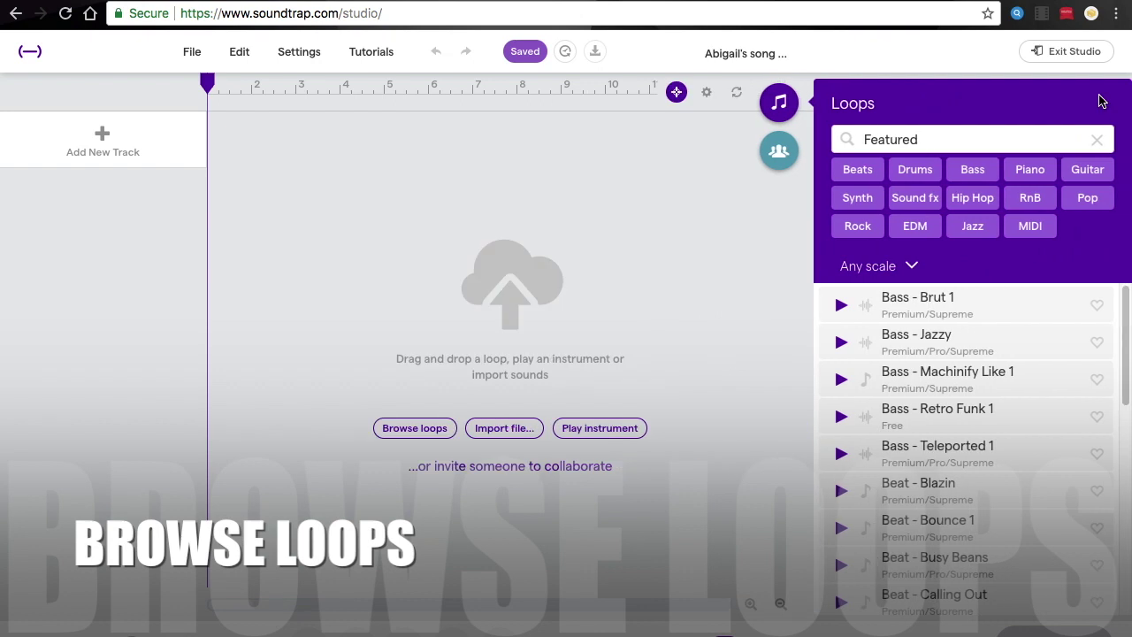
click(1097, 141)
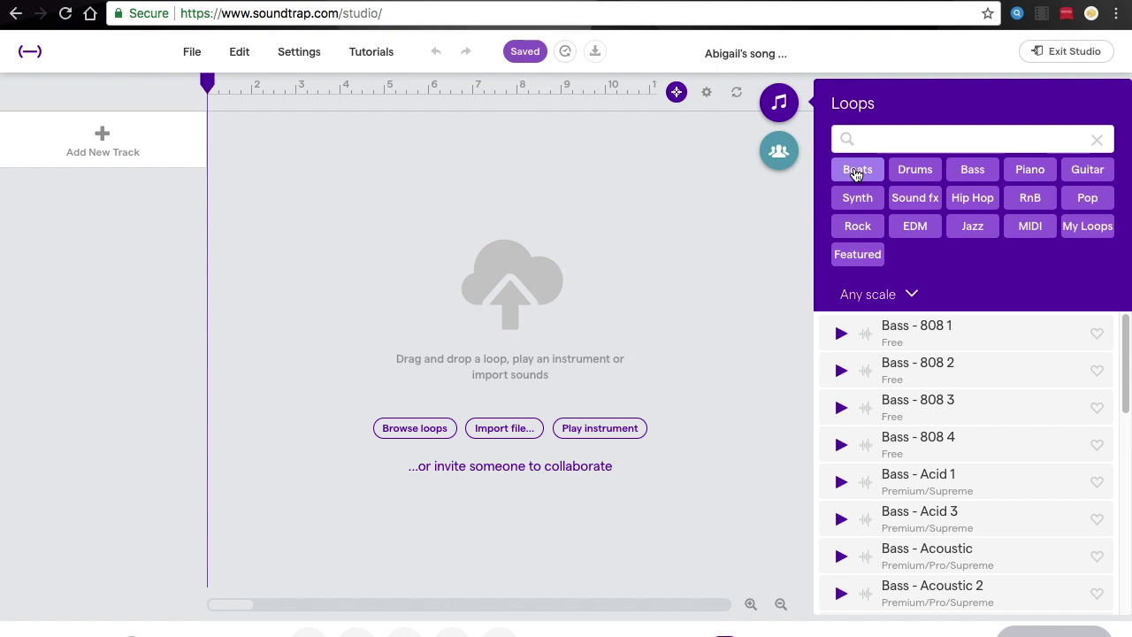
click(856, 170)
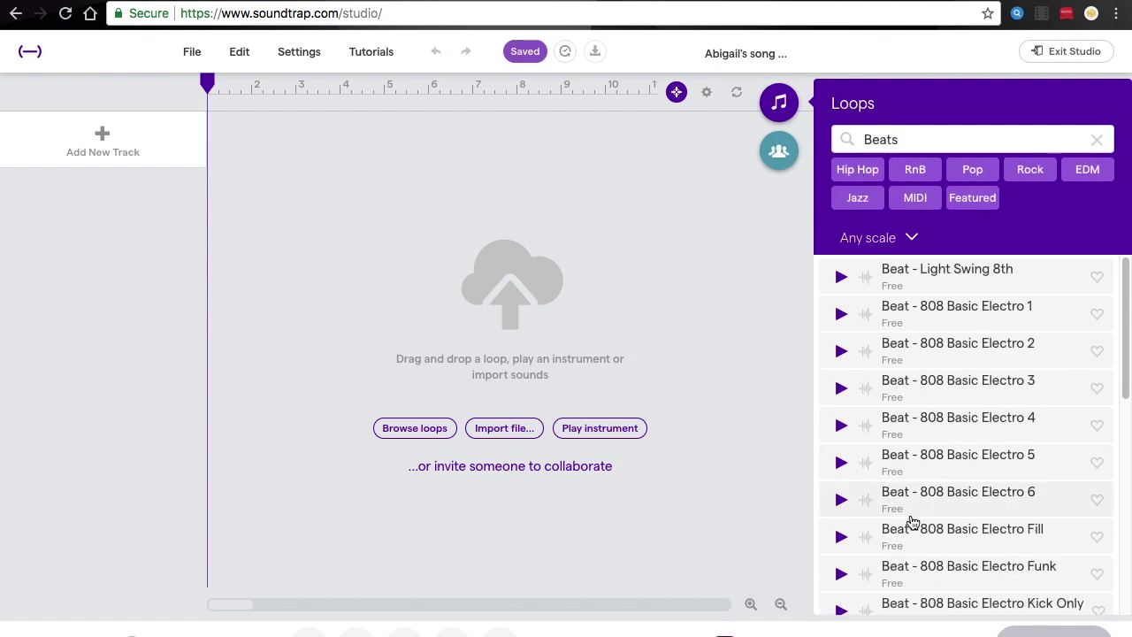
scroll(913, 521, down, 5)
scroll(913, 522, down, 5)
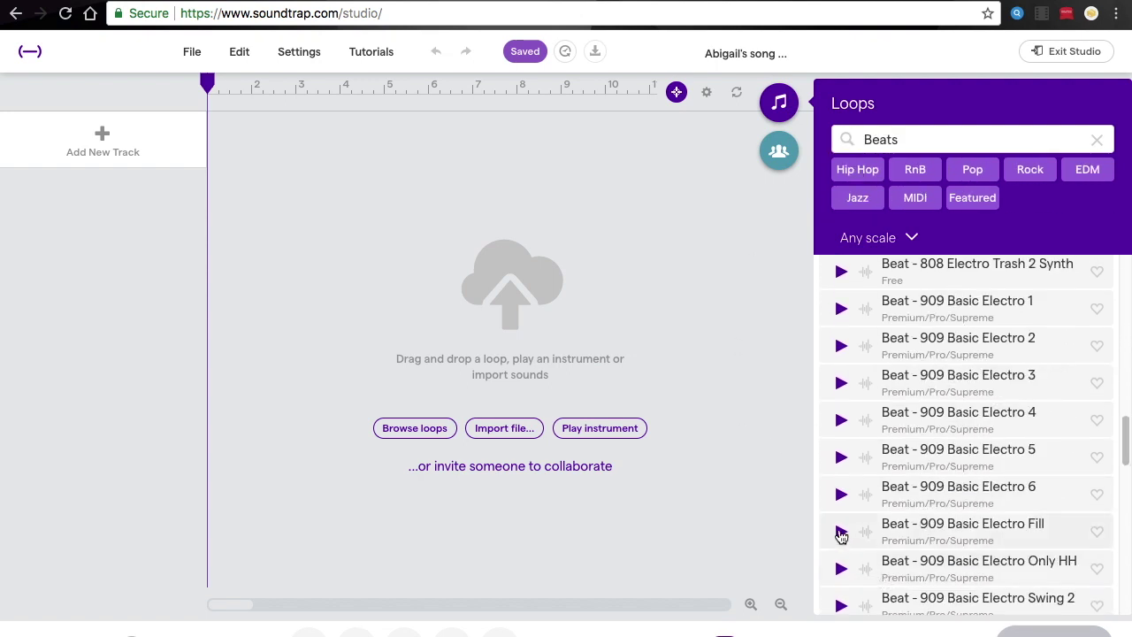
click(841, 532)
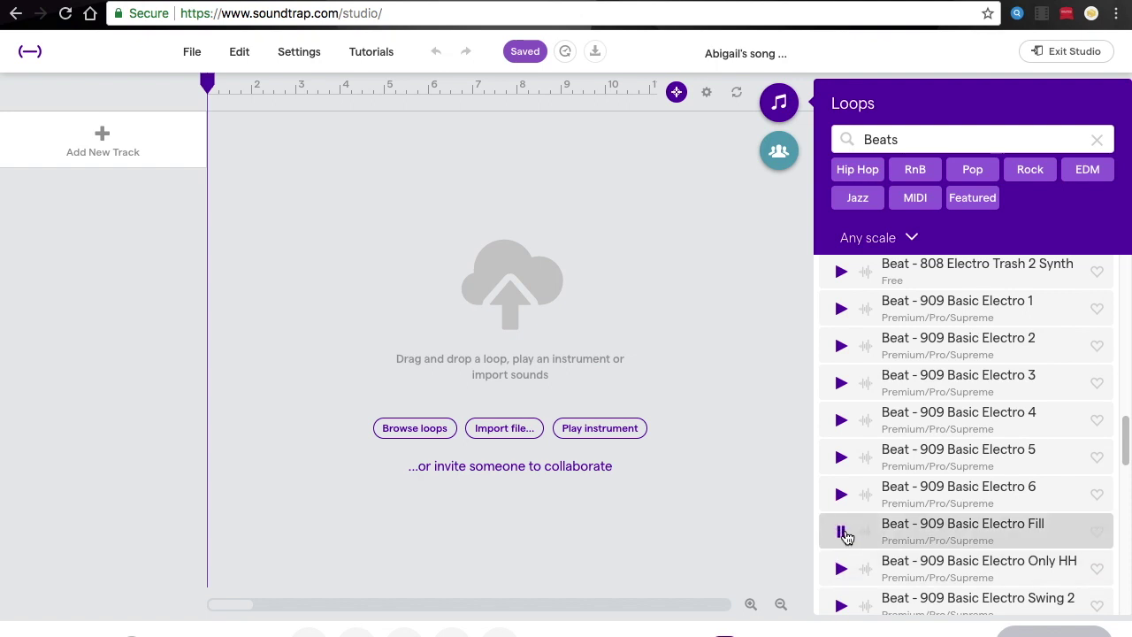
click(841, 532)
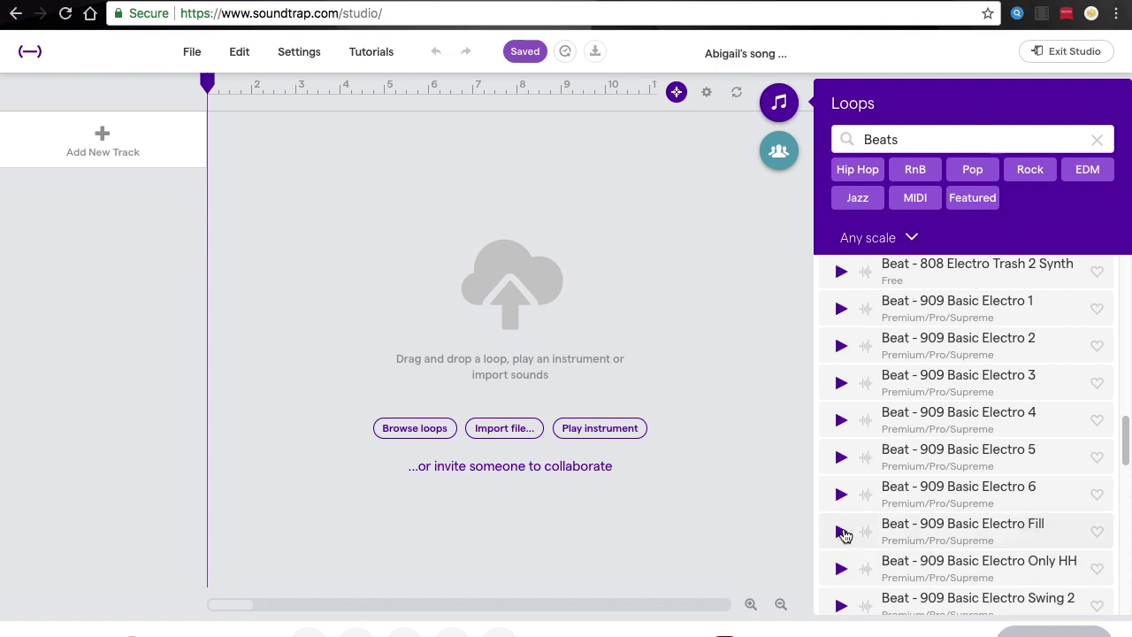
Step: Drag the Beat - Bounce 1 loop into the project
scroll(871, 531, down, 10)
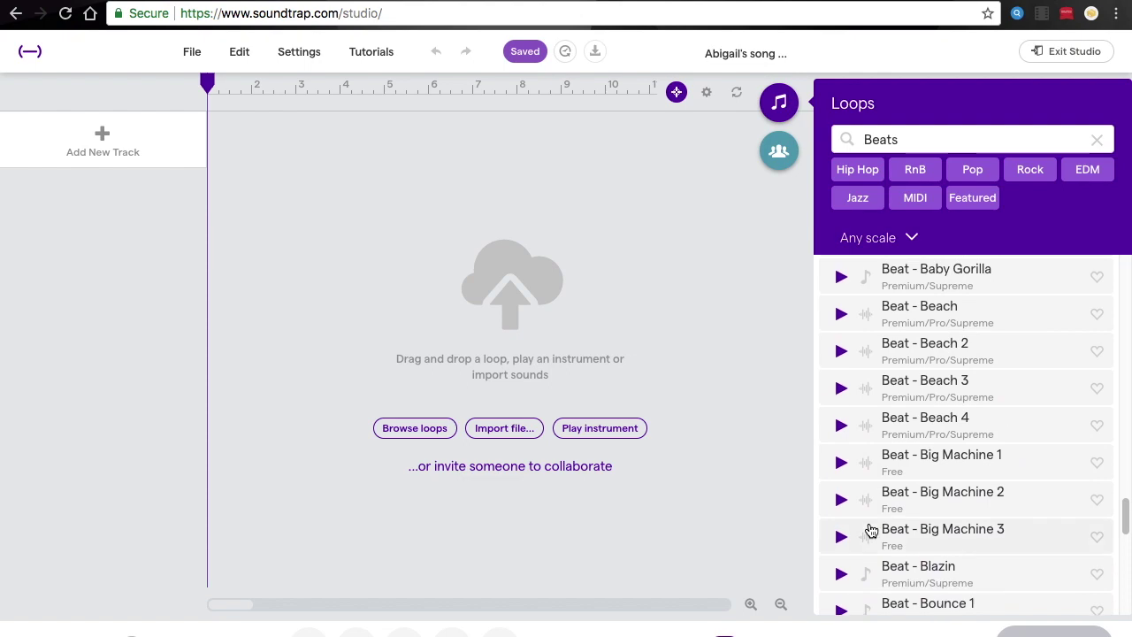
scroll(871, 530, down, 3)
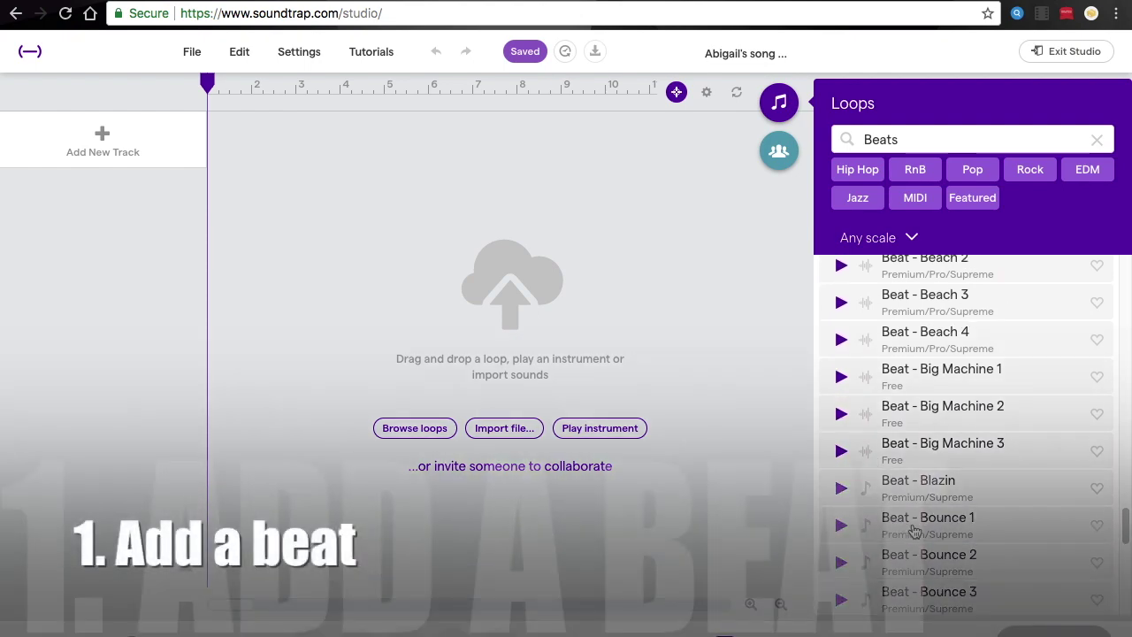
mouse_move(913, 529)
mouse_down()
mouse_move(834, 545)
mouse_move(902, 538)
mouse_up()
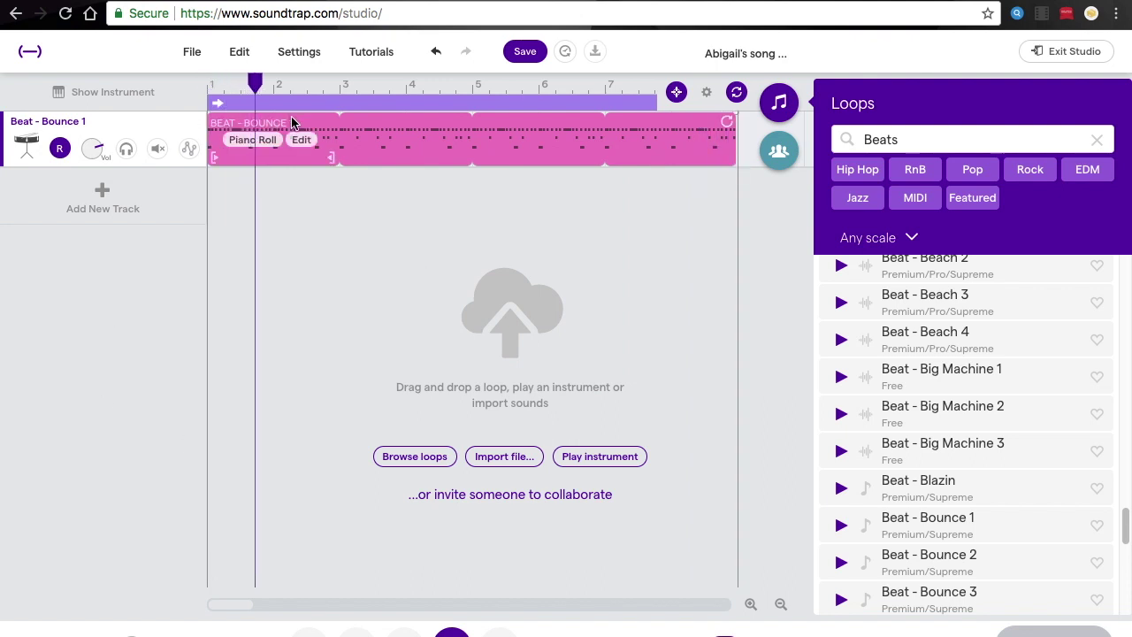
Step: With the eight-bar Beat - Bounce 1 track in place, clear the Beats loop filter
mouse_move(329, 139)
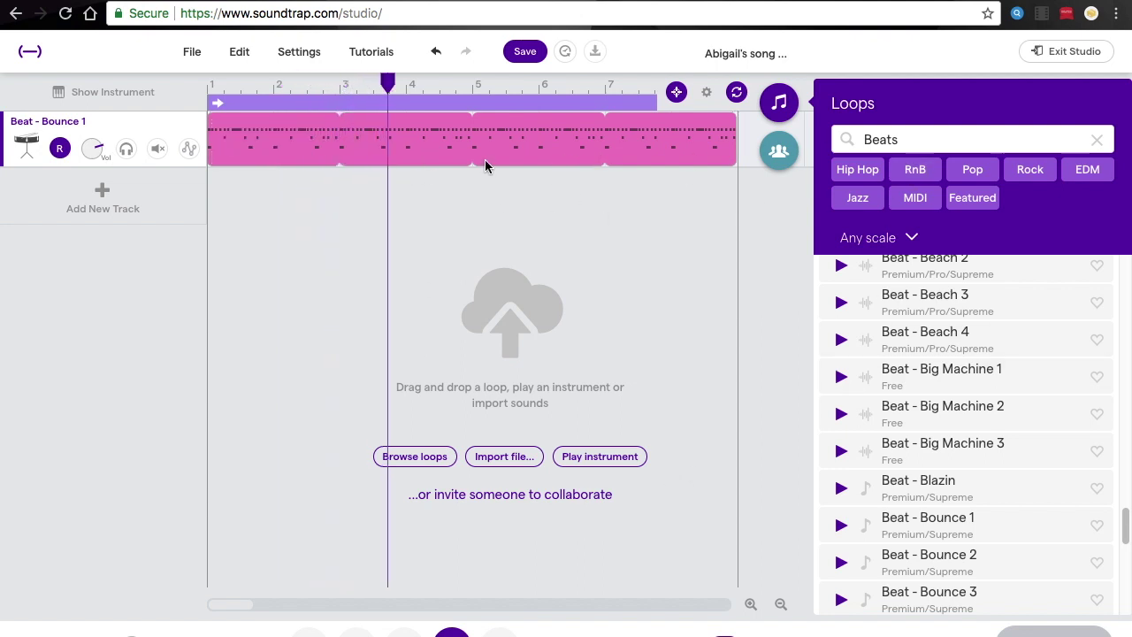
click(1097, 139)
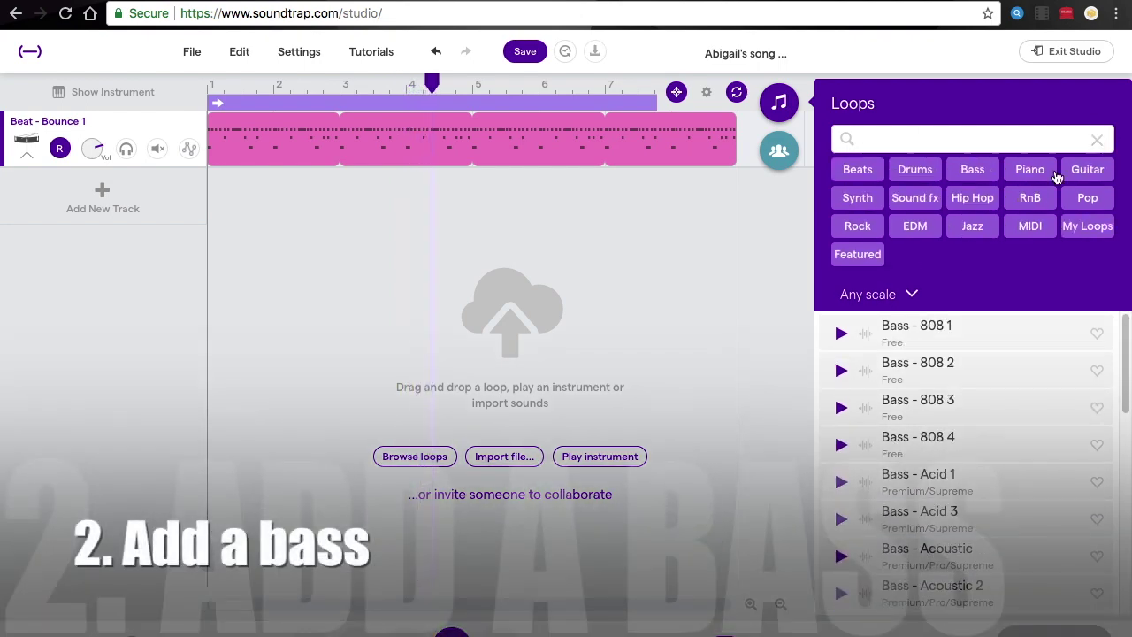
Step: Place Bass - Alarm 3 from the Bass loops on a new track under the beat
click(972, 169)
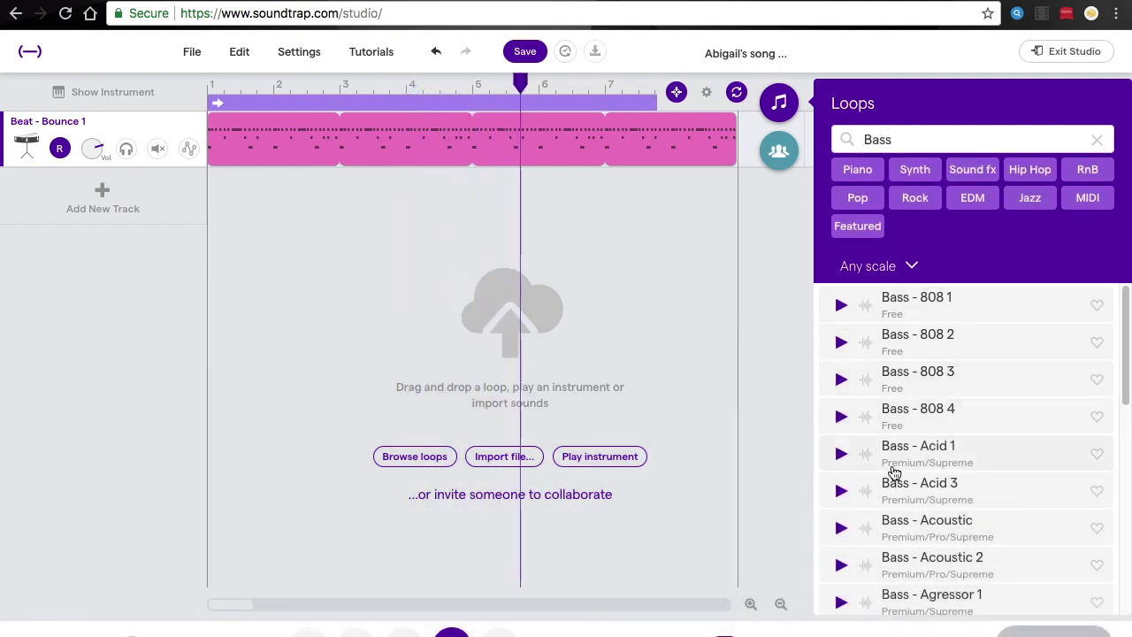
scroll(873, 542, down, 6)
scroll(874, 541, down, 2)
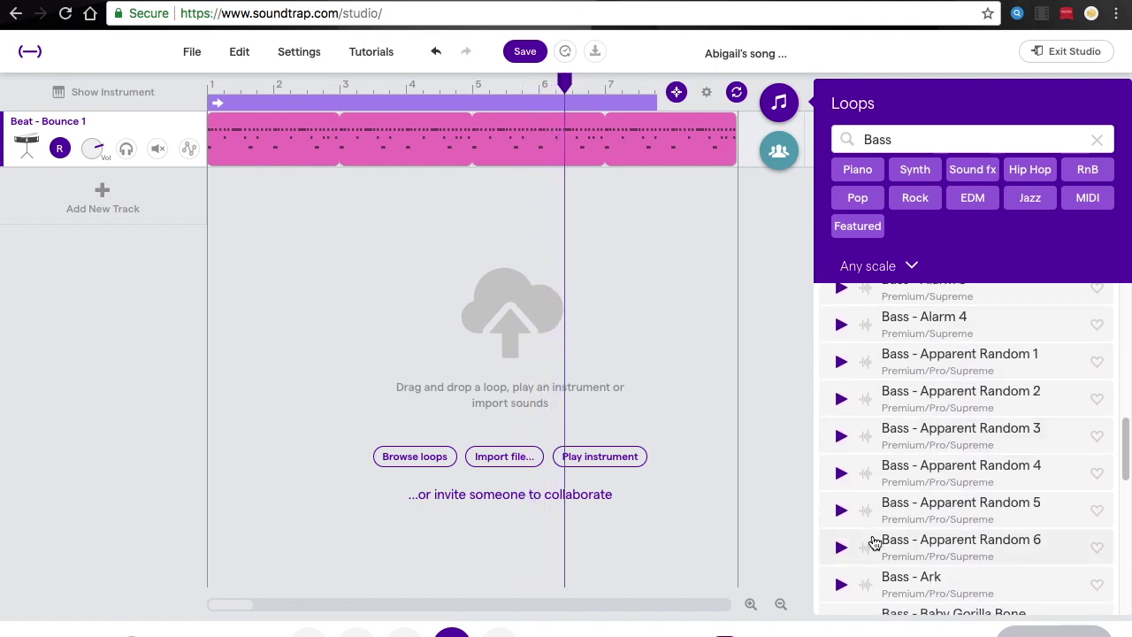
scroll(872, 539, up, 3)
drag(944, 427, 207, 260)
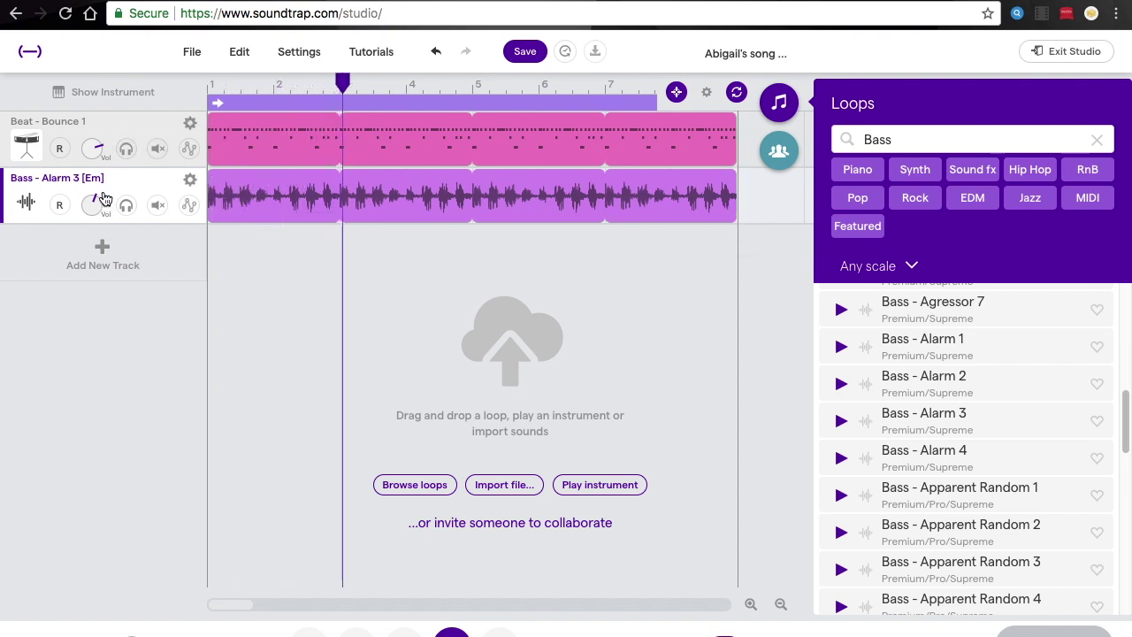
click(1096, 140)
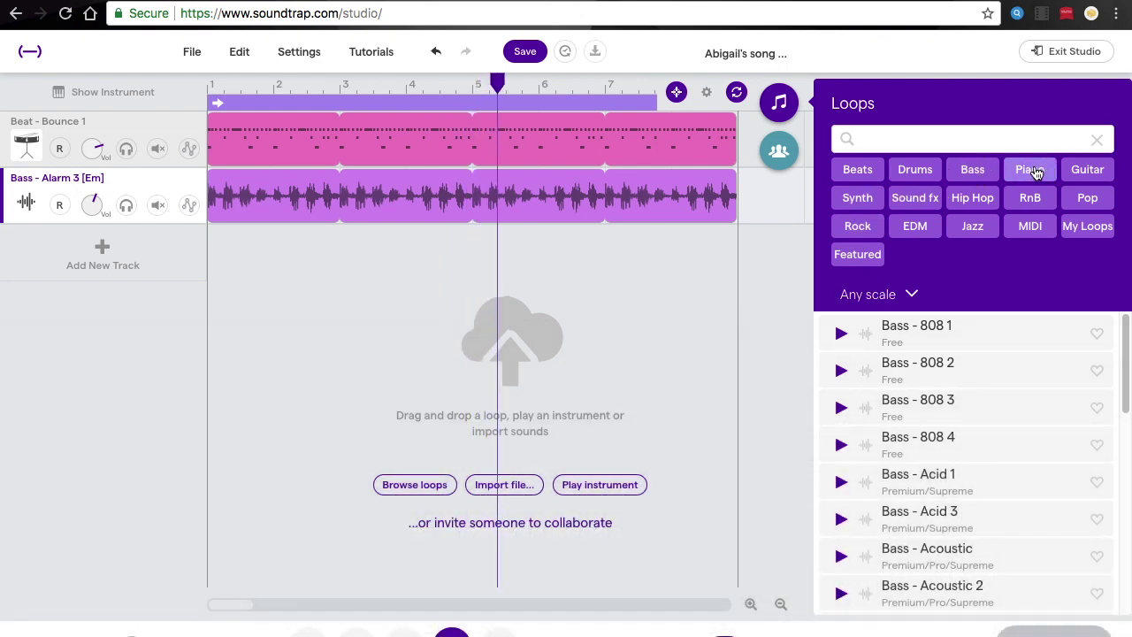
Step: Drag Piano - Garilla 2 from the Piano loops onto a new track, then cancel its slow loading
click(1031, 170)
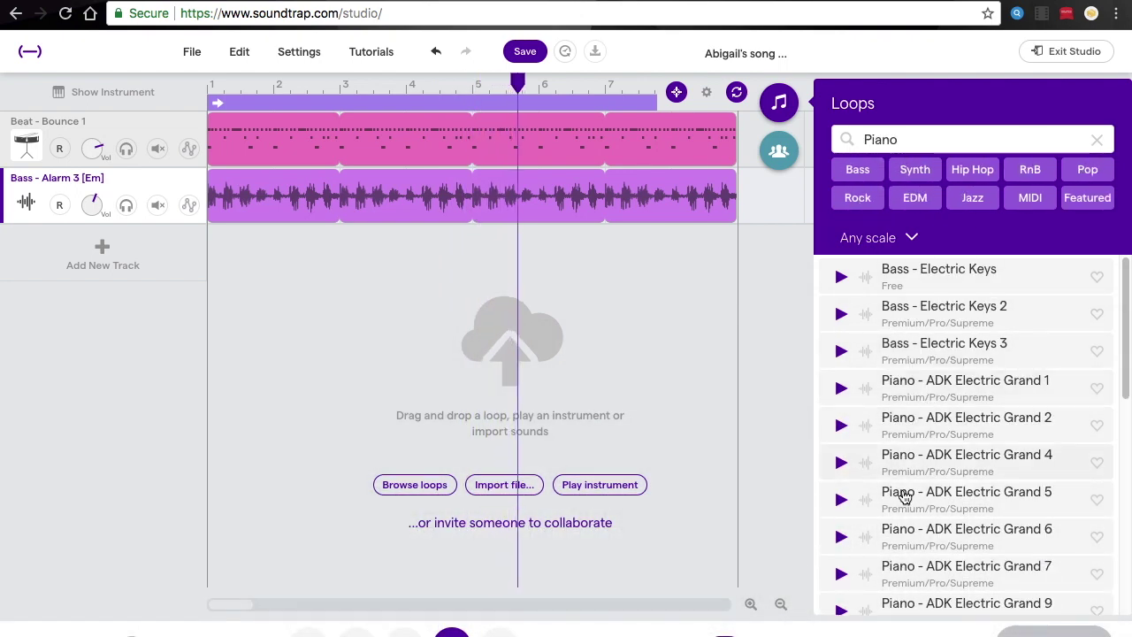
scroll(997, 536, down, 8)
scroll(997, 537, down, 6)
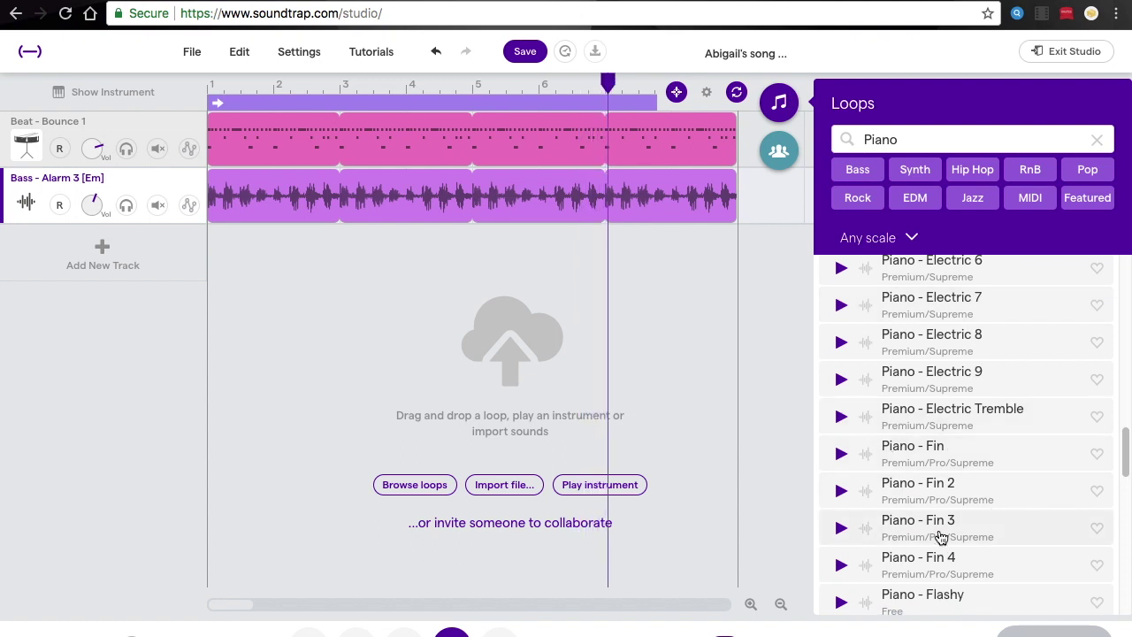
scroll(940, 536, down, 5)
scroll(938, 537, down, 2)
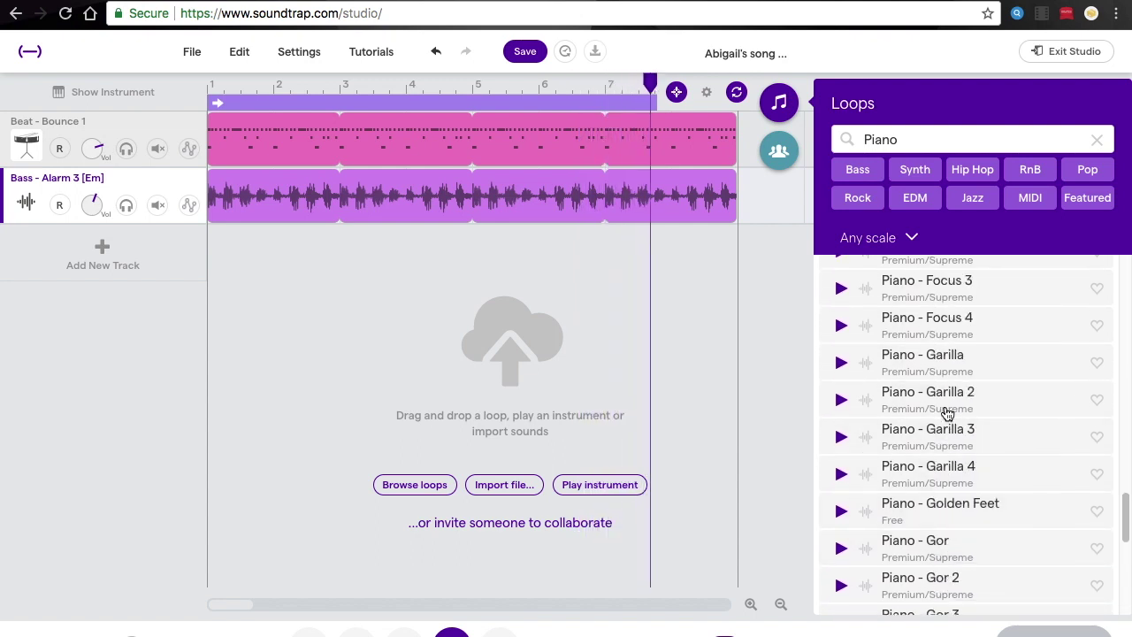
drag(947, 392, 340, 283)
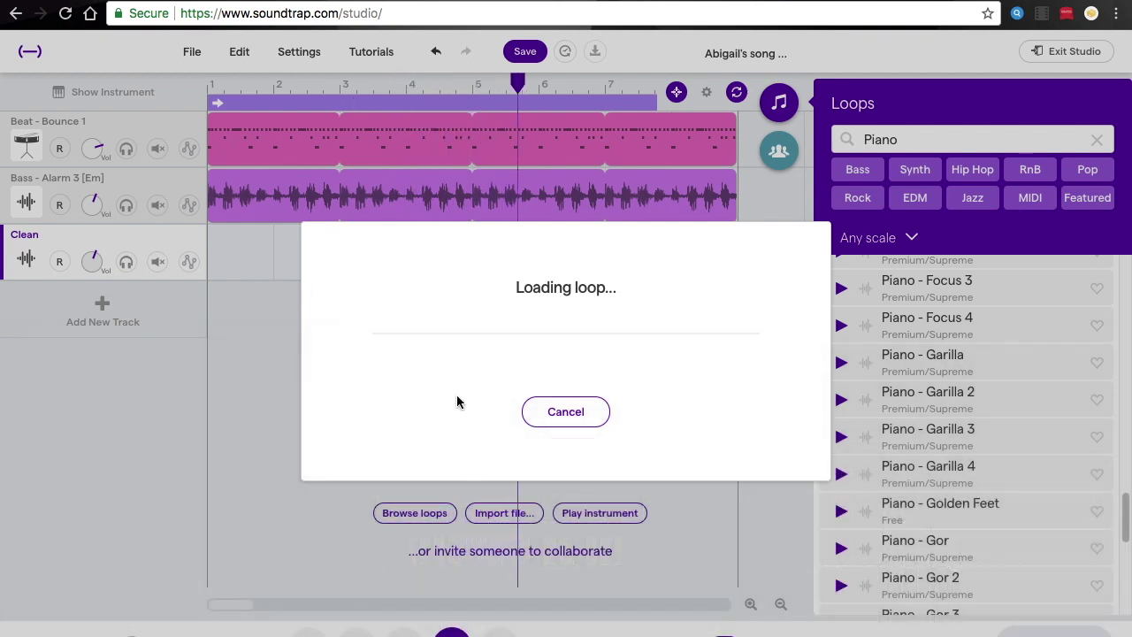
click(566, 412)
Step: Place Piano - Garilla 4 on the third track and trim it to end at bar 9
drag(903, 463, 341, 258)
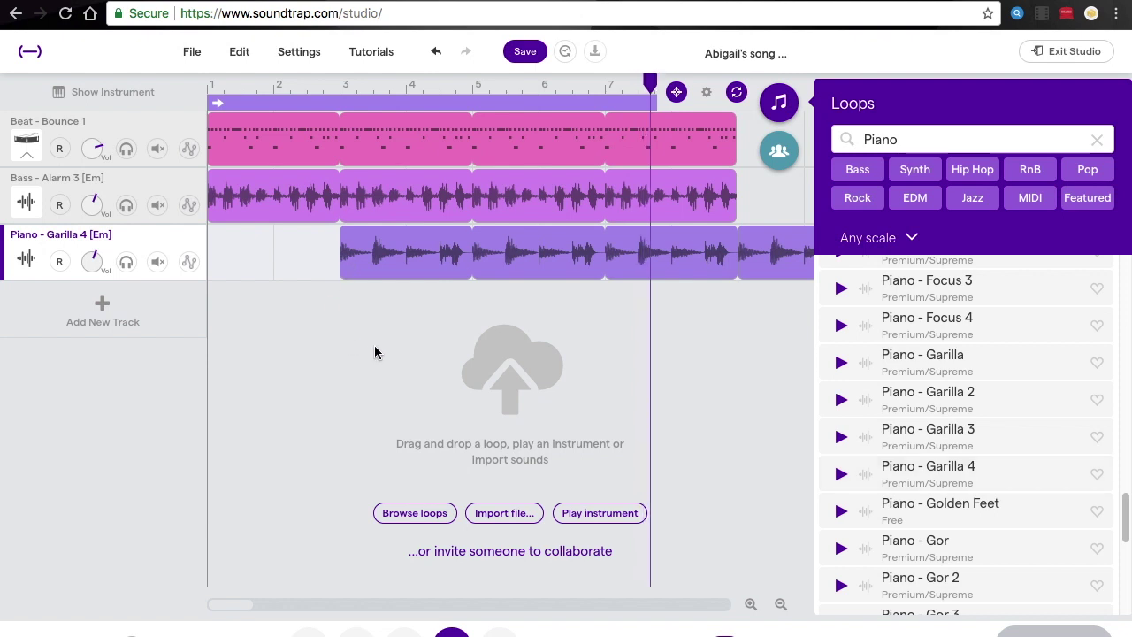
scroll(678, 253, right, 5)
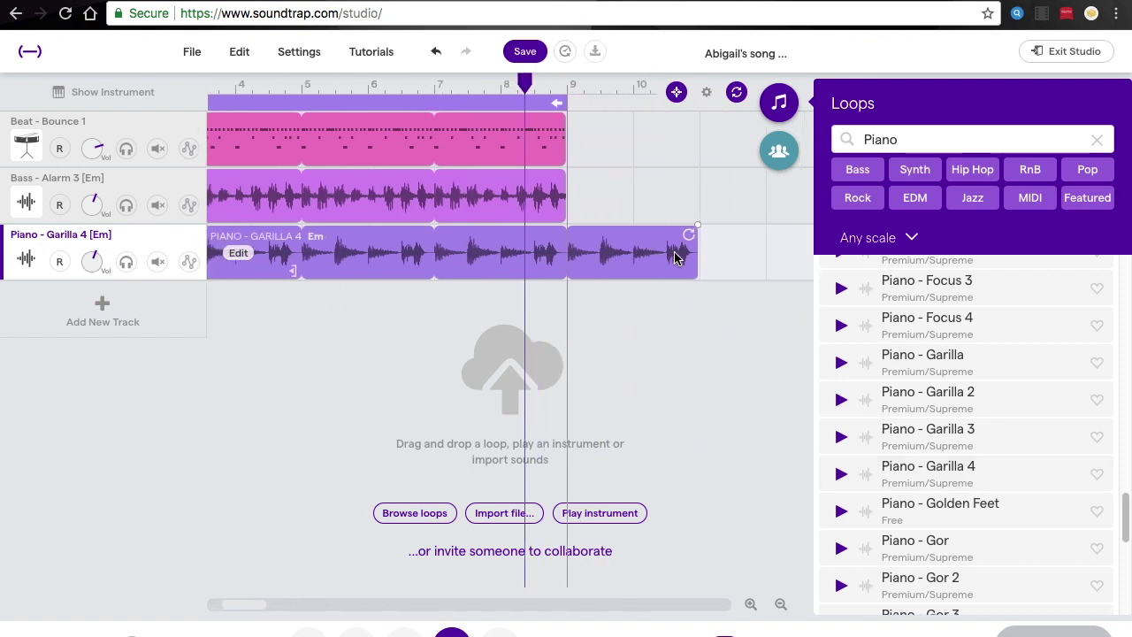
drag(670, 233, 629, 228)
scroll(646, 234, left, 3)
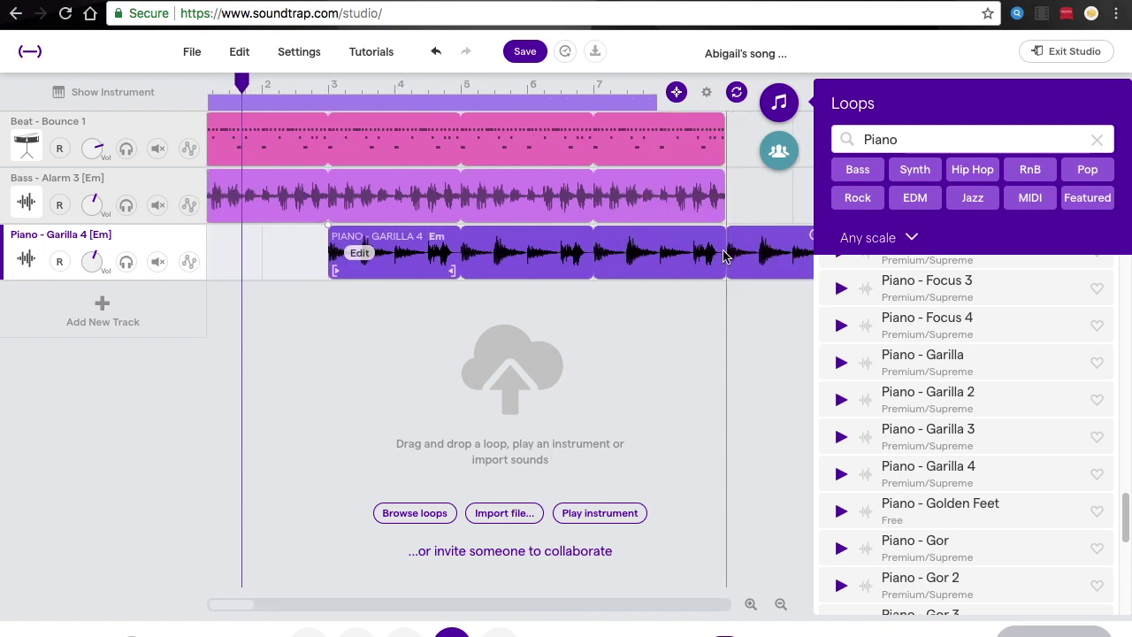
drag(771, 239, 675, 228)
scroll(406, 291, left, 2)
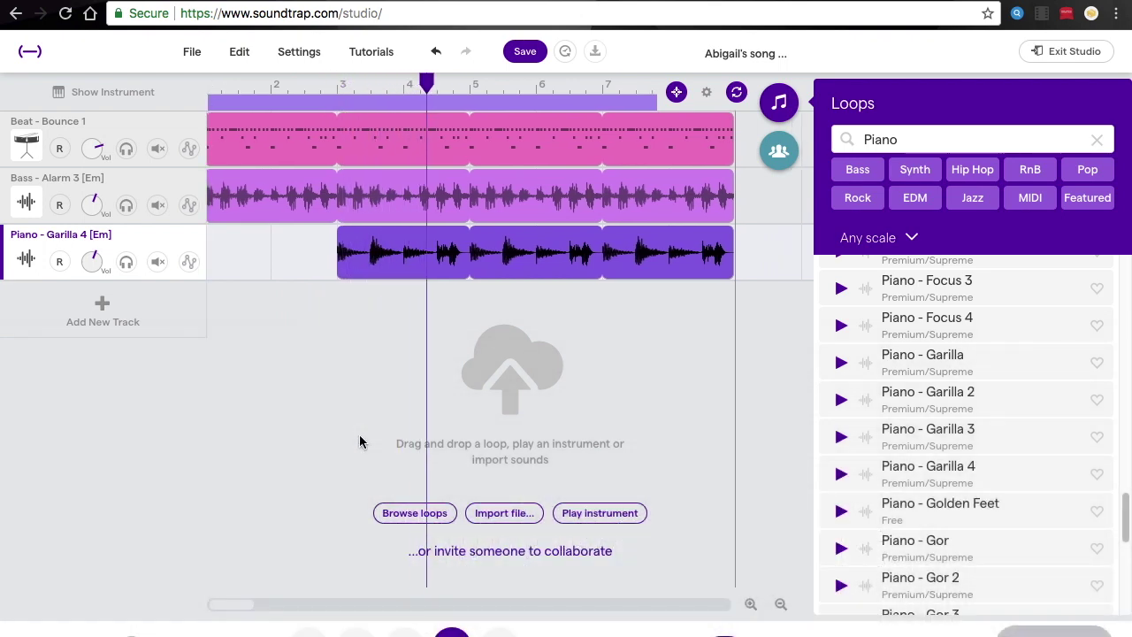
Step: Play back the opening section, then set the playhead at bar 9
key(XF86AudioMute)
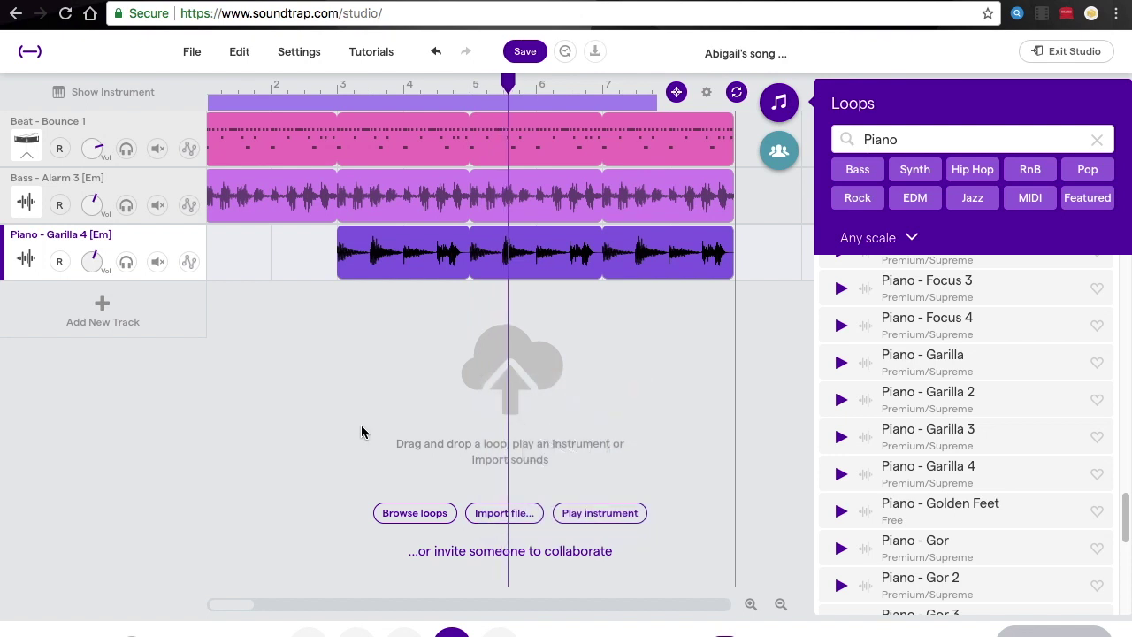
key(space)
mouse_move(382, 113)
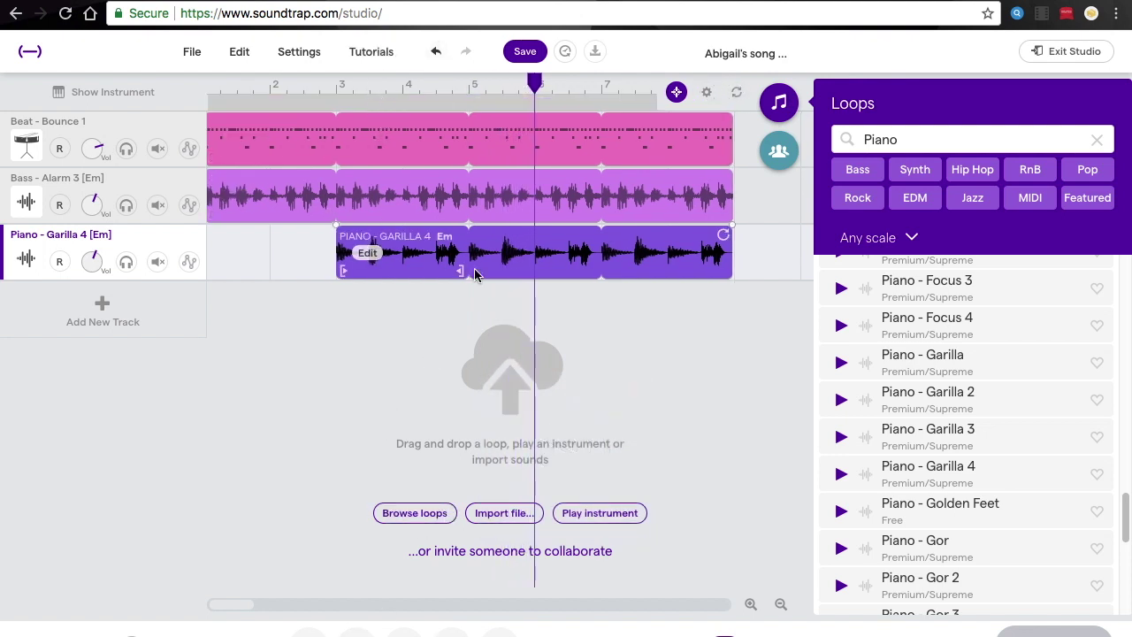
scroll(474, 274, right, 3)
scroll(474, 275, right, 4)
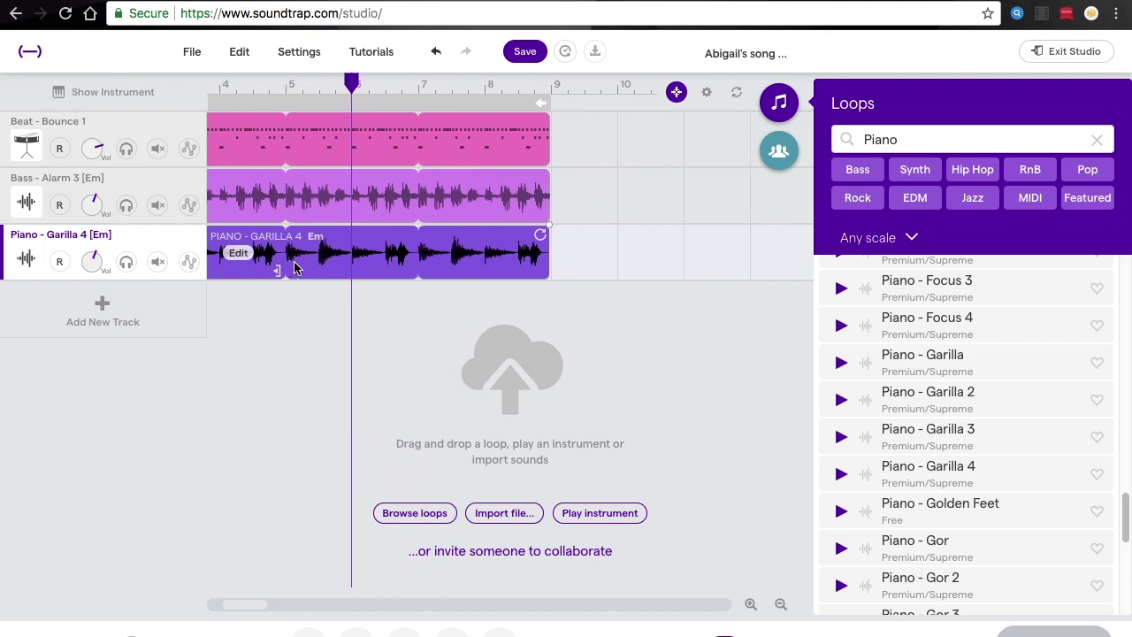
mouse_move(339, 207)
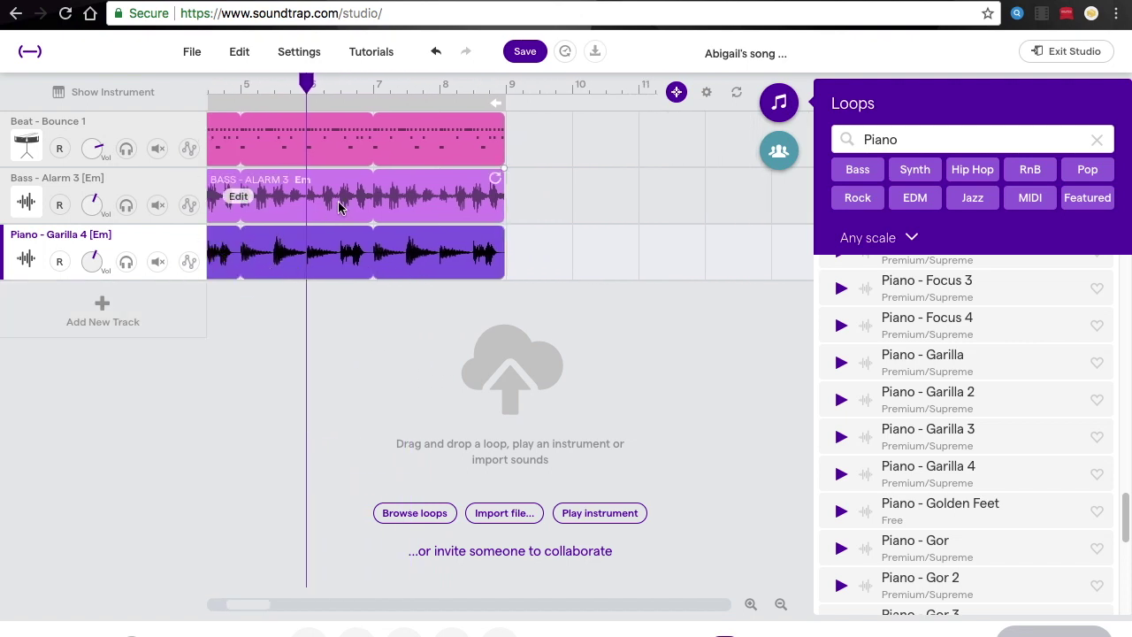
click(508, 86)
Step: Drop Beat - Champion 1 from the Beats loops onto a new track at bar 9
mouse_move(508, 89)
mouse_down()
mouse_move(555, 82)
mouse_move(502, 84)
mouse_up()
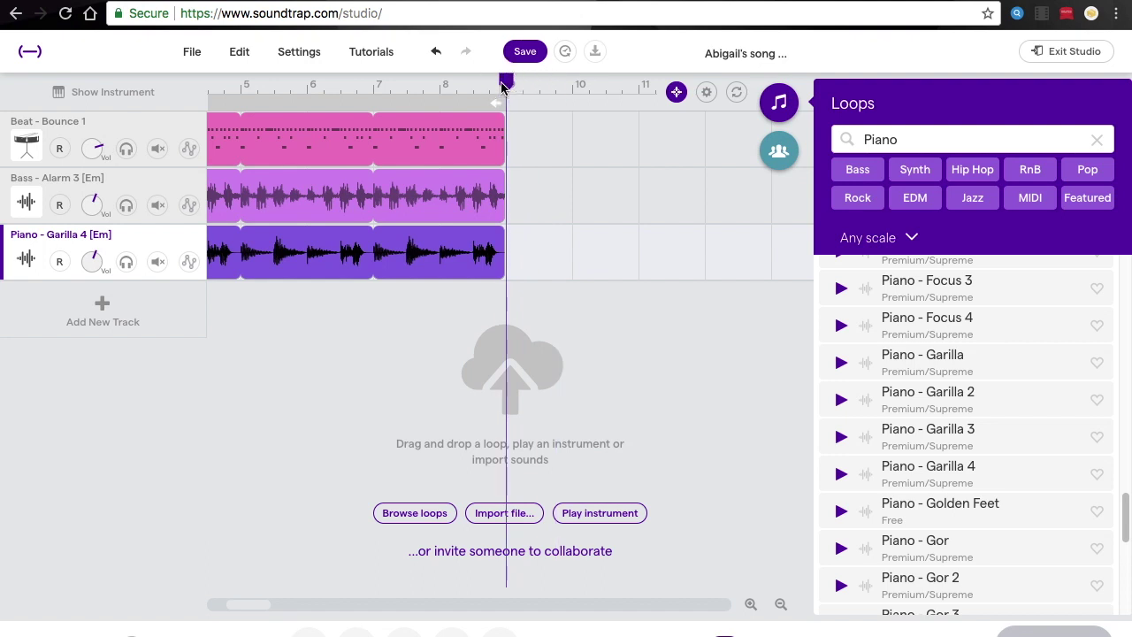
click(1099, 142)
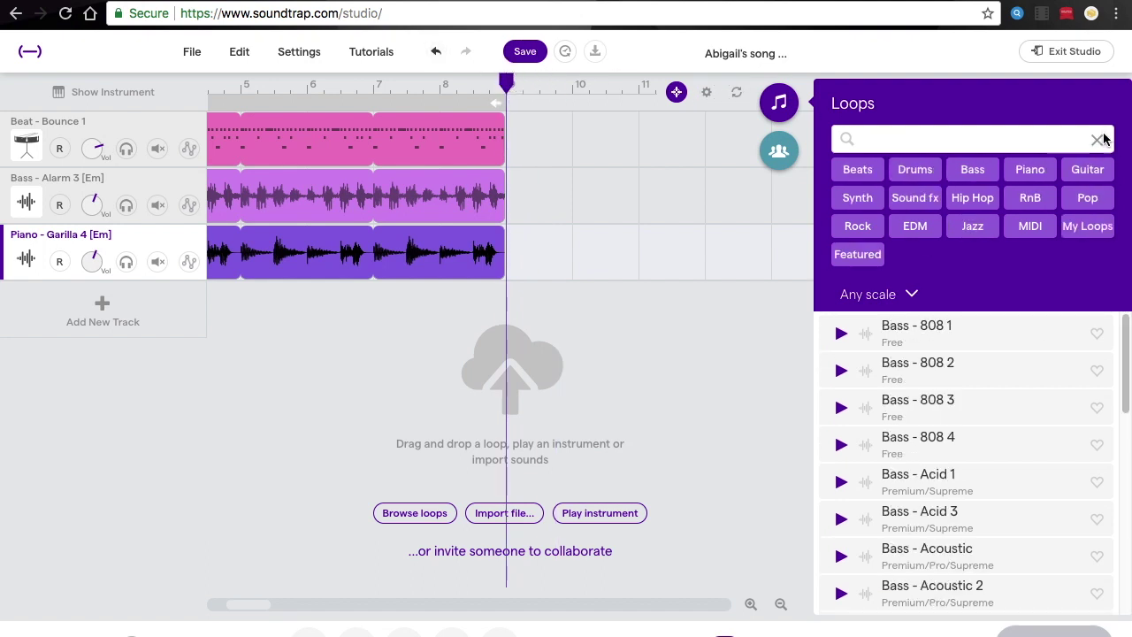
click(858, 173)
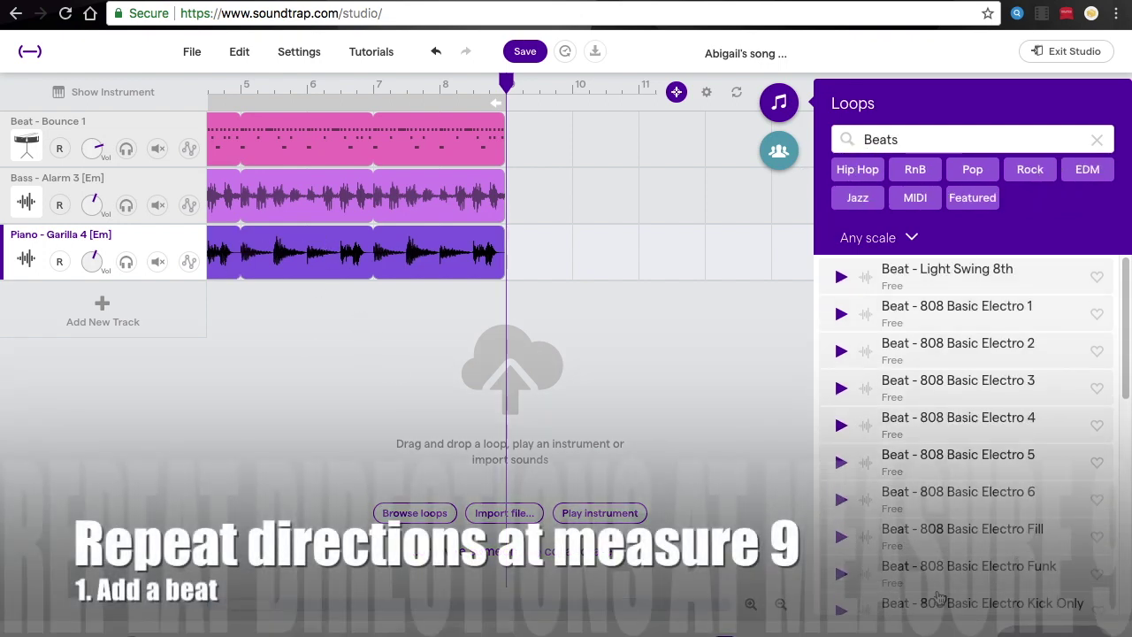
scroll(939, 597, down, 15)
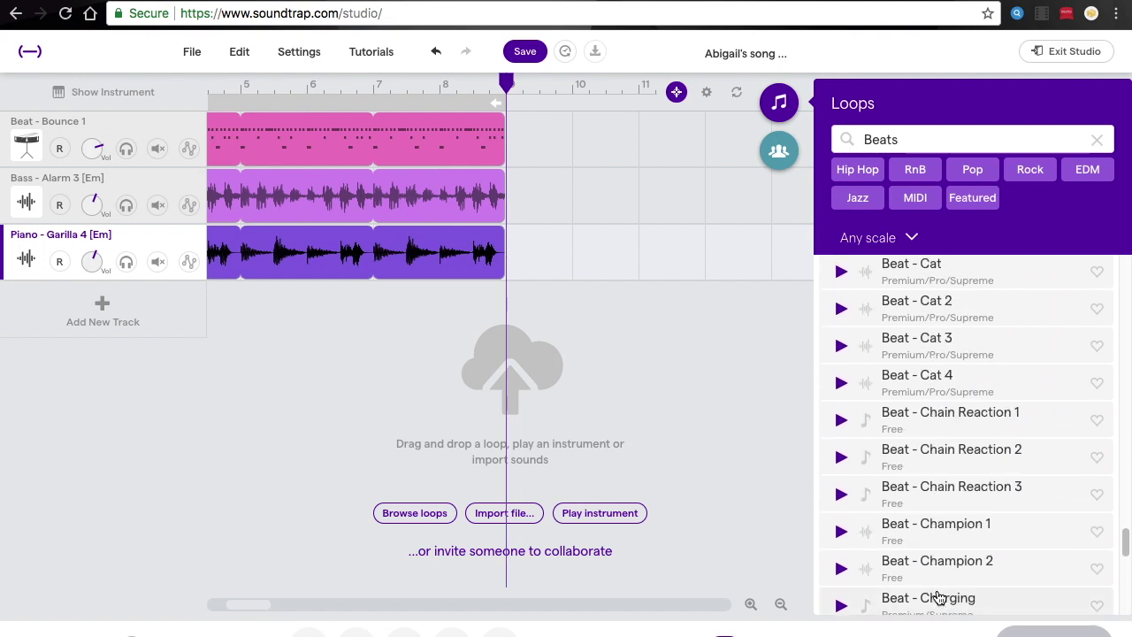
scroll(940, 597, down, 1)
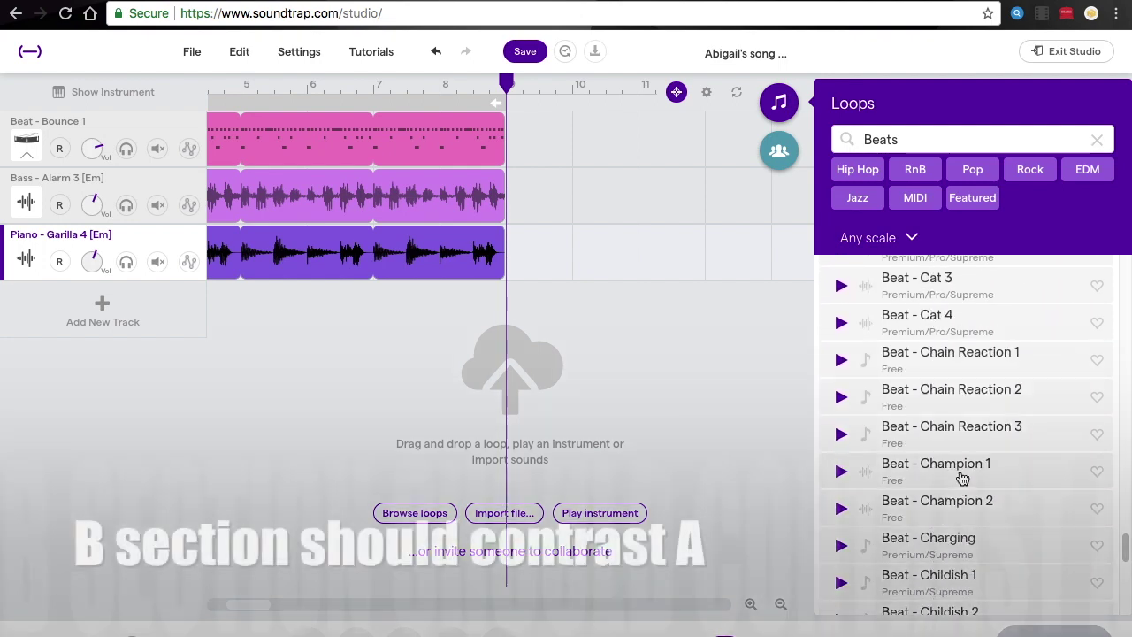
drag(970, 469, 511, 352)
scroll(511, 352, right, 2)
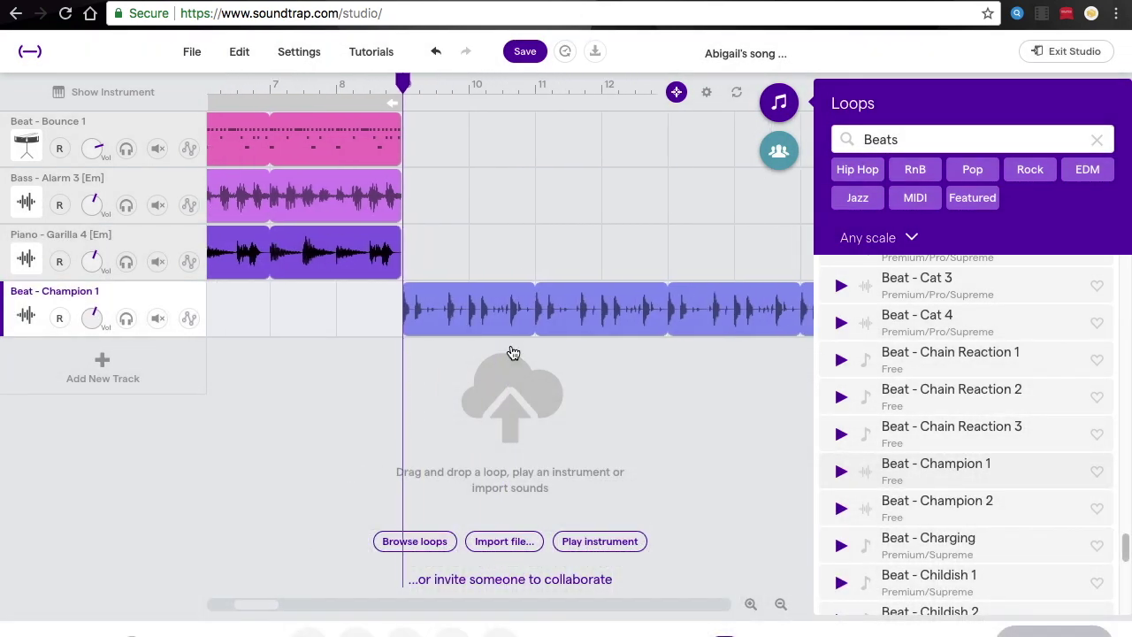
scroll(513, 352, right, 2)
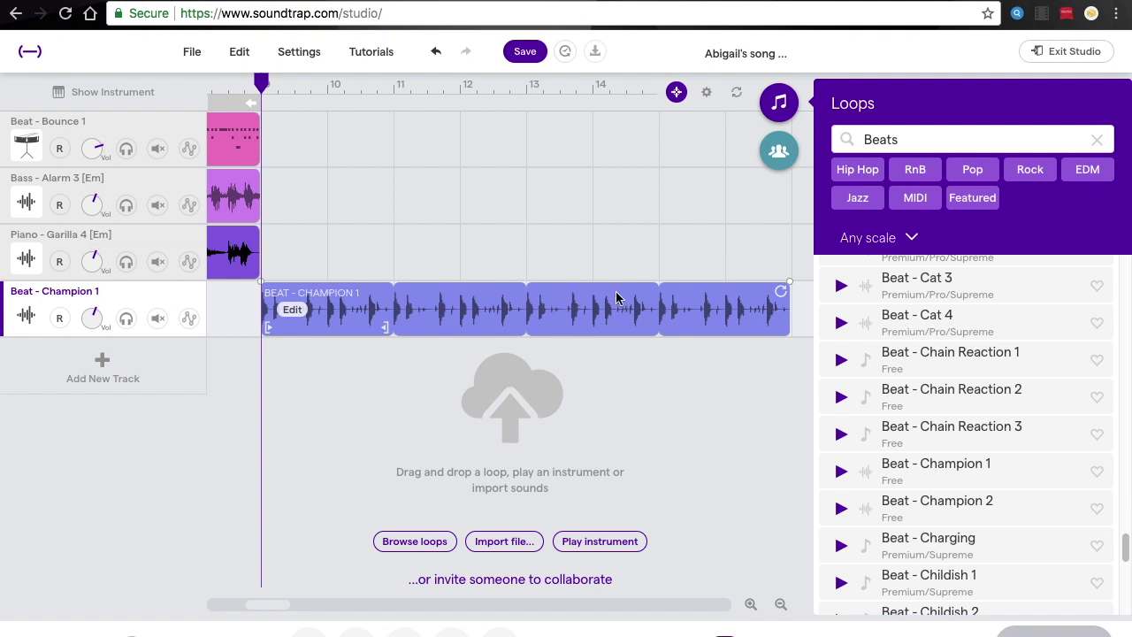
scroll(752, 304, right, 1)
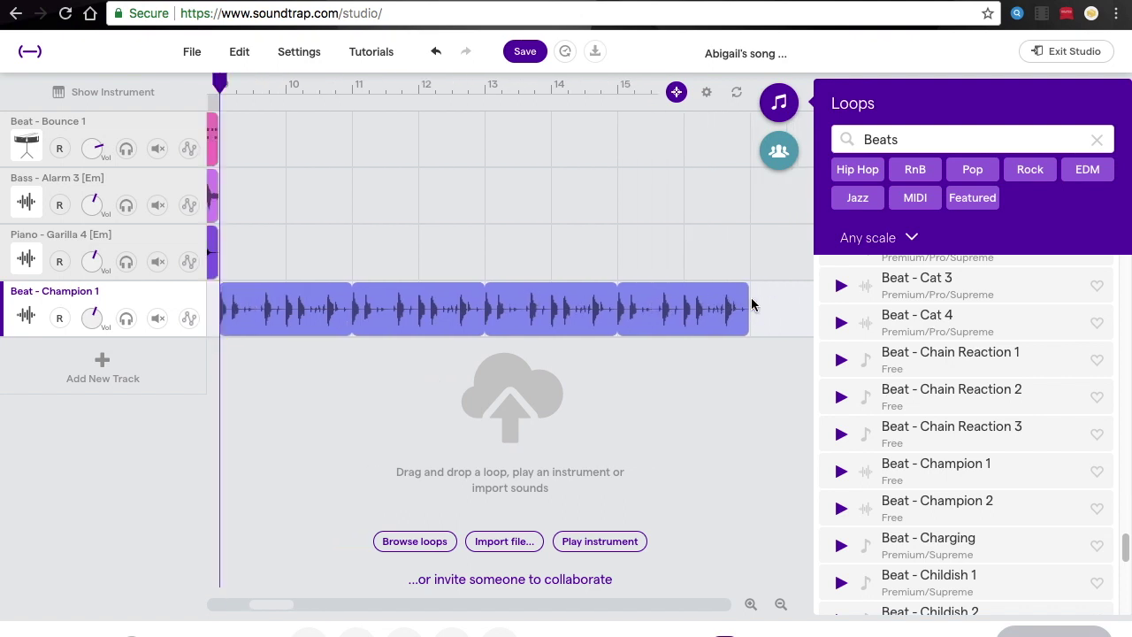
scroll(752, 305, left, 5)
scroll(752, 305, left, 2)
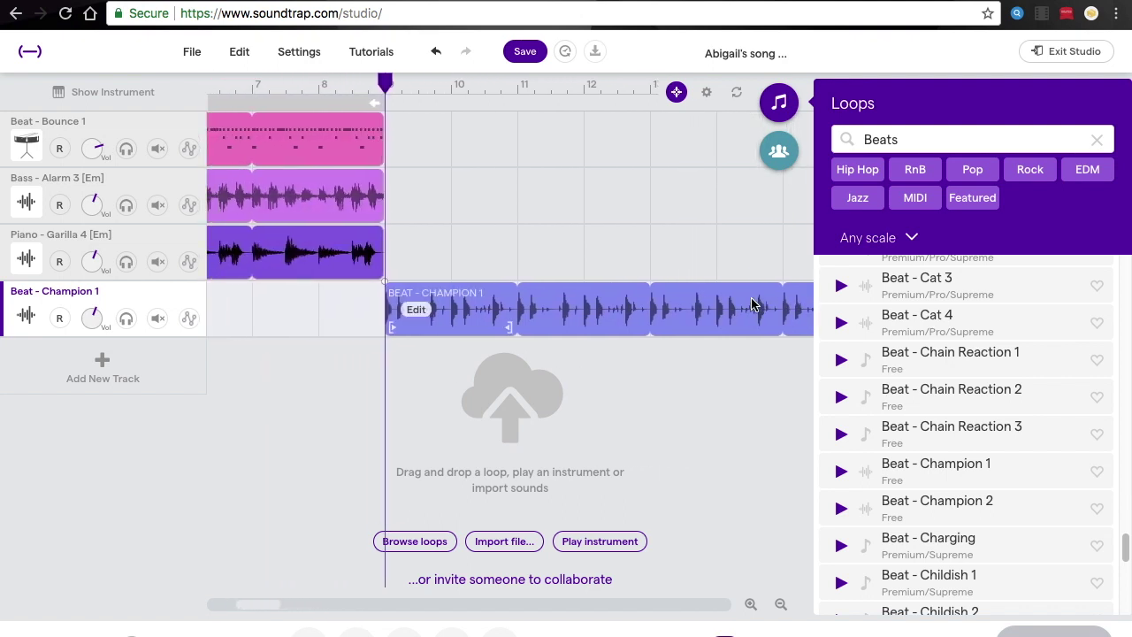
click(1097, 140)
Step: Search loops for 'Bass' and place Bass - Cherry 11 on a new track at bar 9
text(Bass)
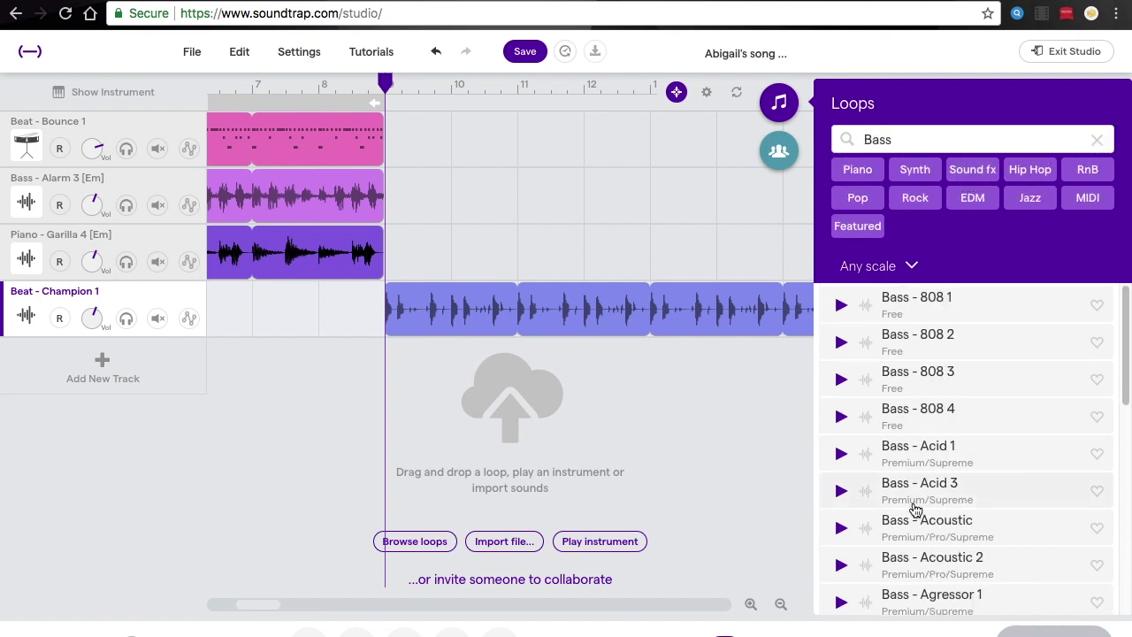
scroll(915, 511, down, 20)
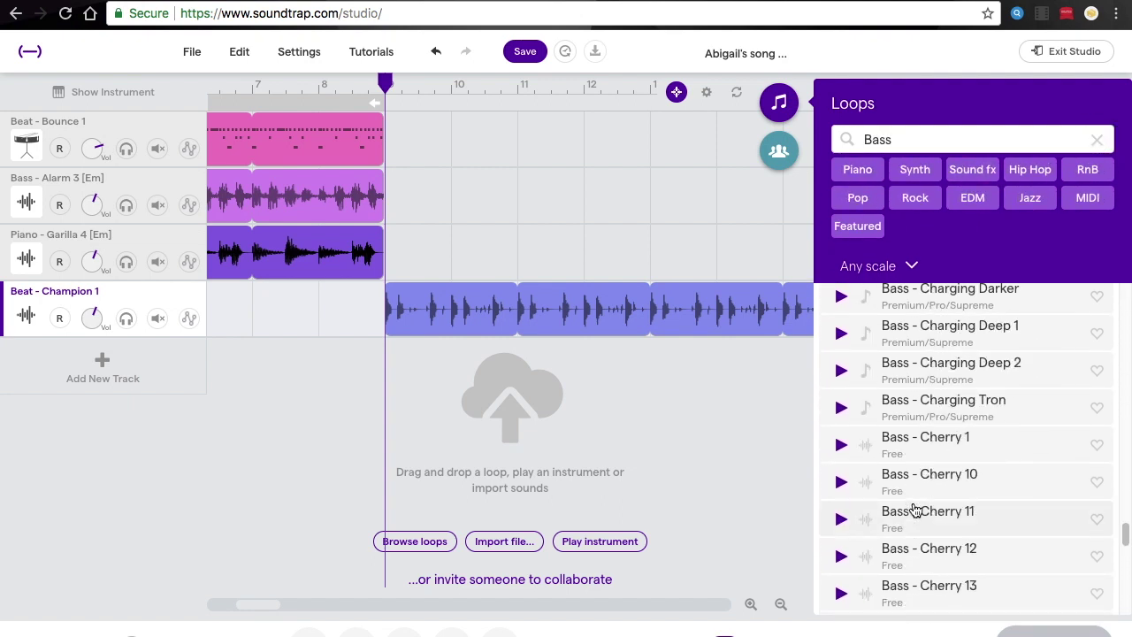
scroll(916, 510, down, 2)
drag(976, 455, 389, 395)
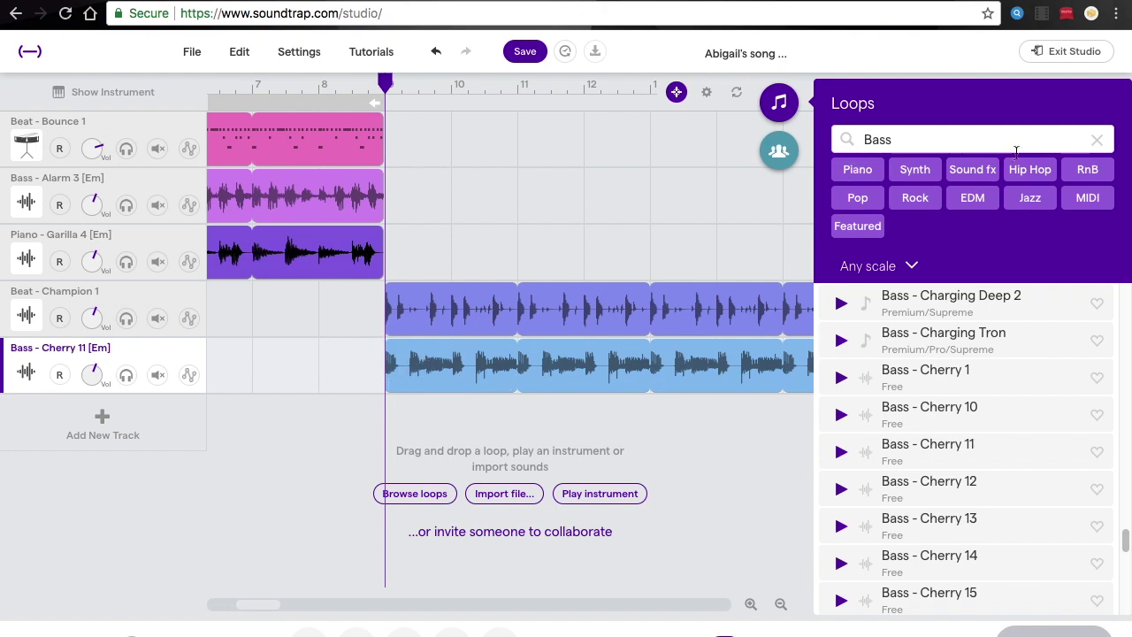
click(1097, 140)
Step: Add Guitar - Gasoline Smoke 4 from the Guitar loops on a new track at bar 9
click(1090, 167)
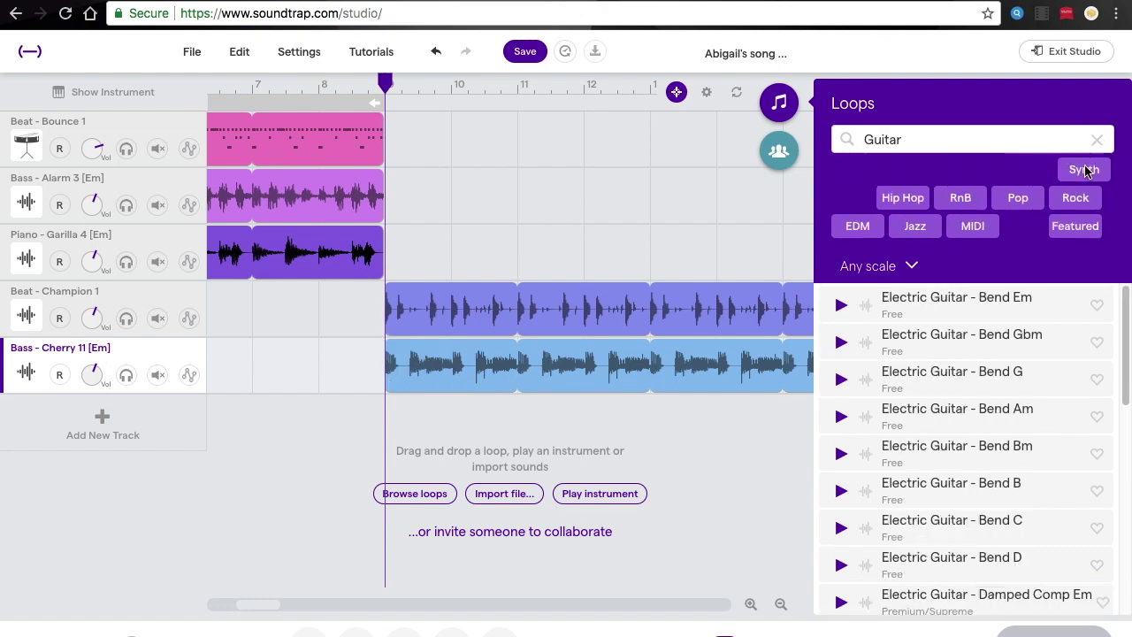
scroll(938, 414, down, 15)
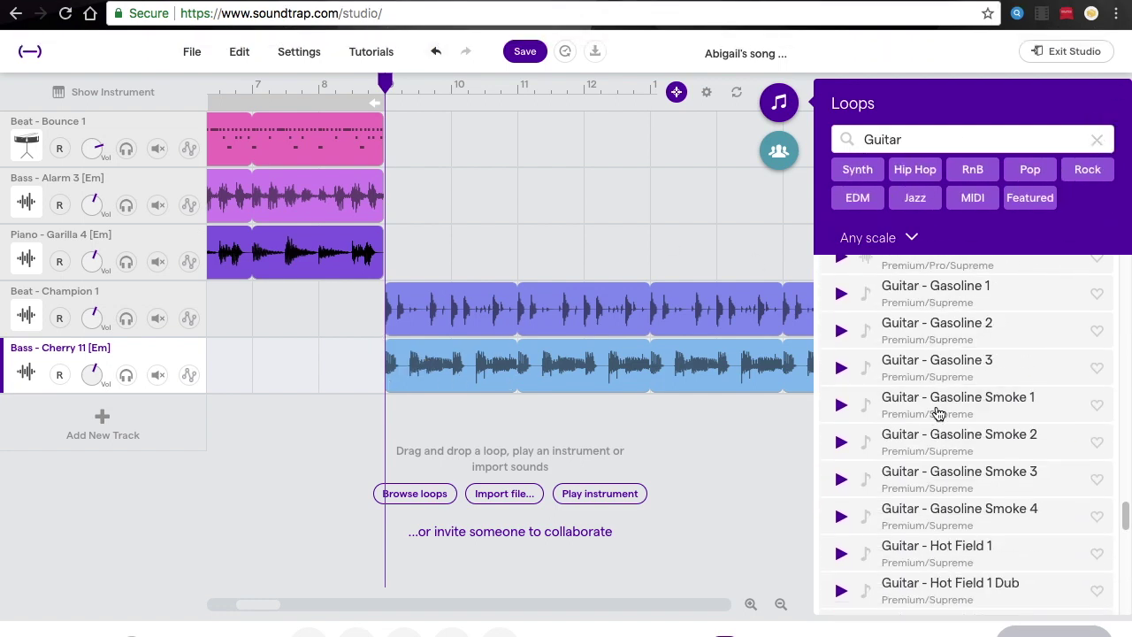
scroll(937, 414, up, 1)
drag(948, 354, 392, 435)
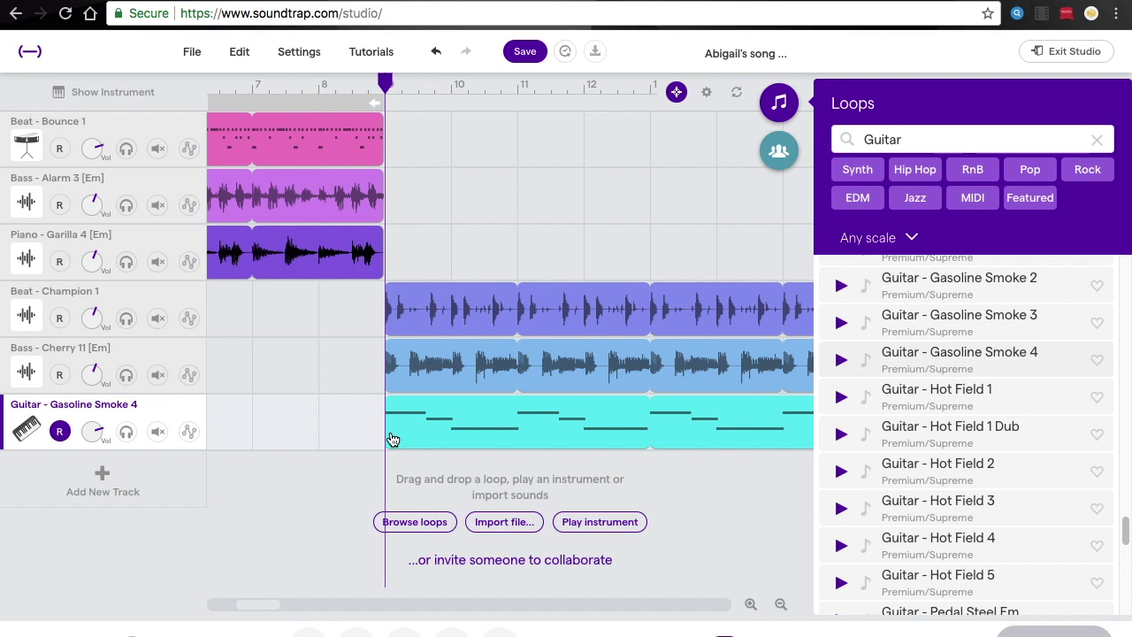
mouse_move(498, 397)
scroll(498, 398, right, 3)
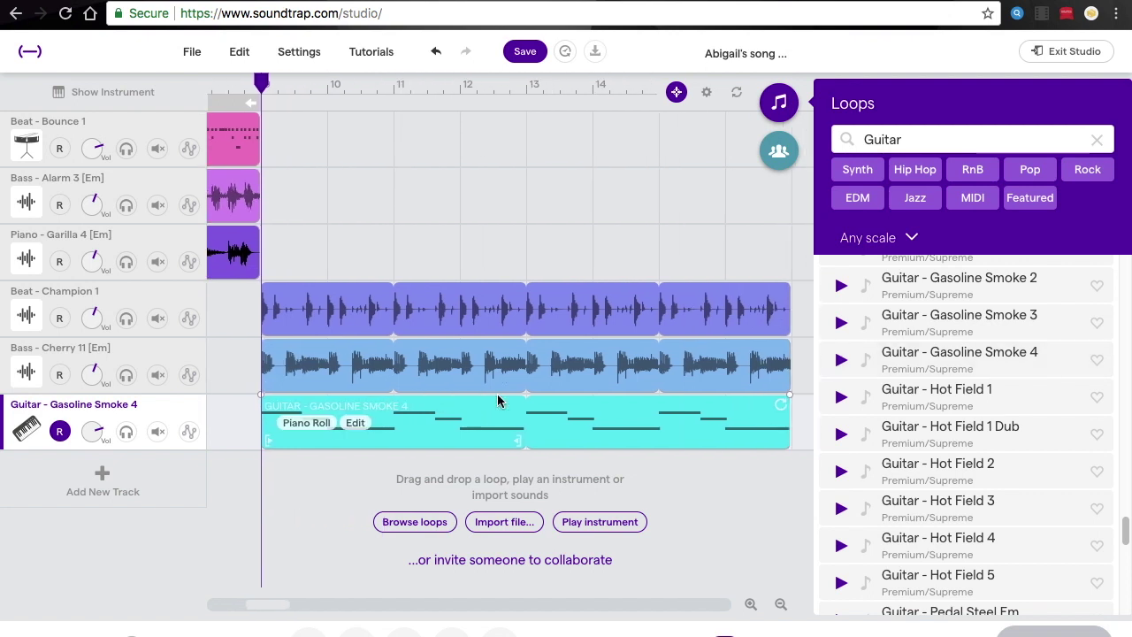
scroll(497, 400, right, 2)
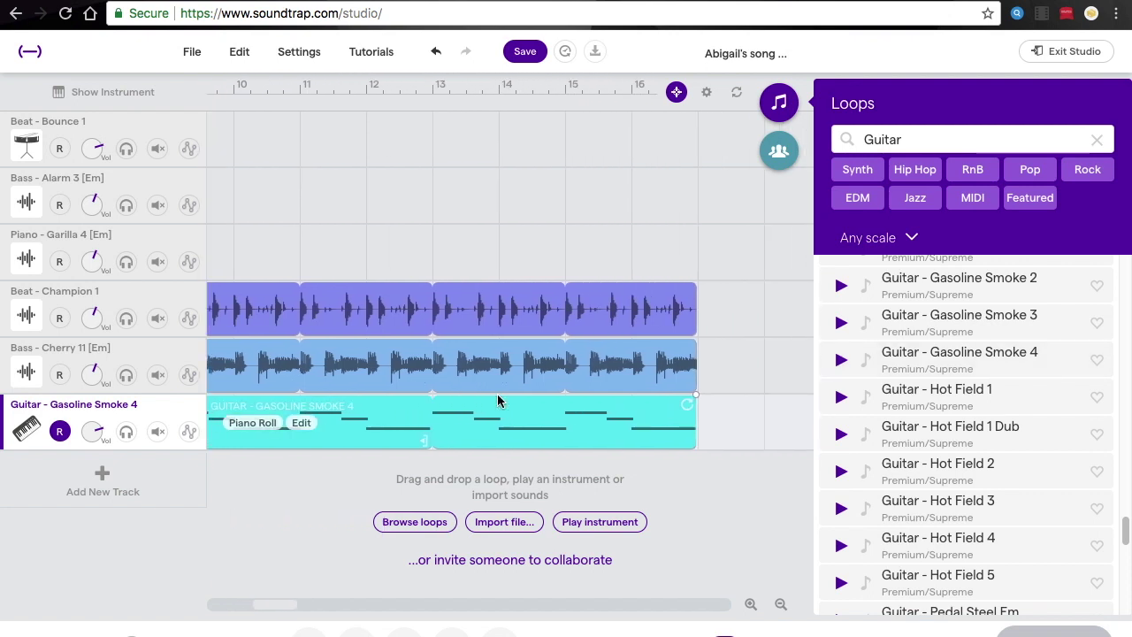
scroll(498, 400, left, 5)
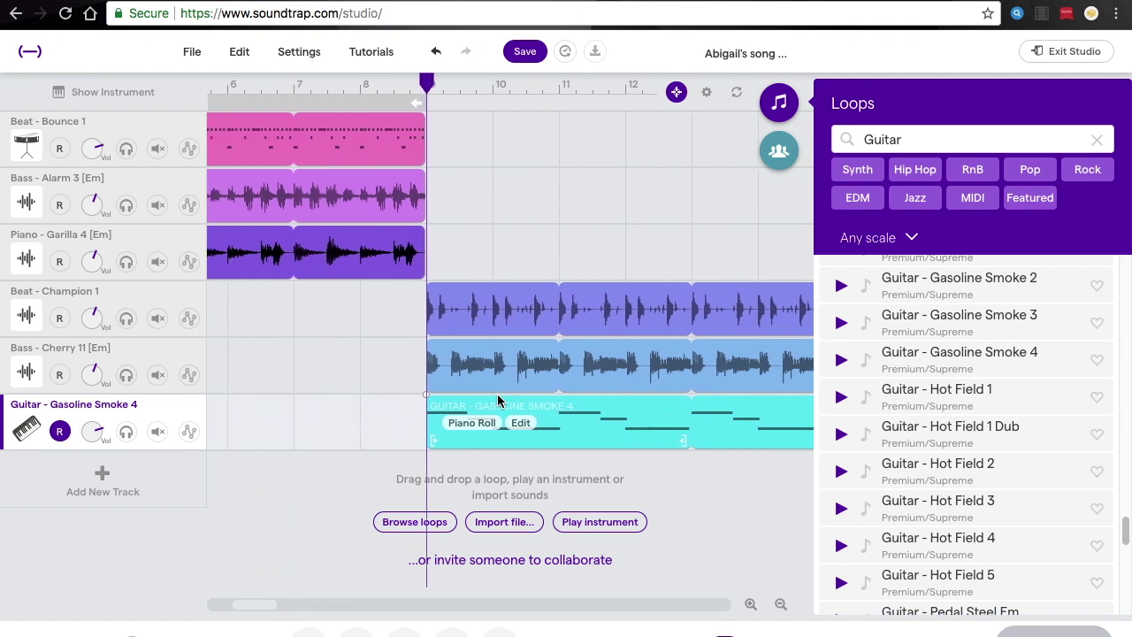
scroll(584, 451, left, 2)
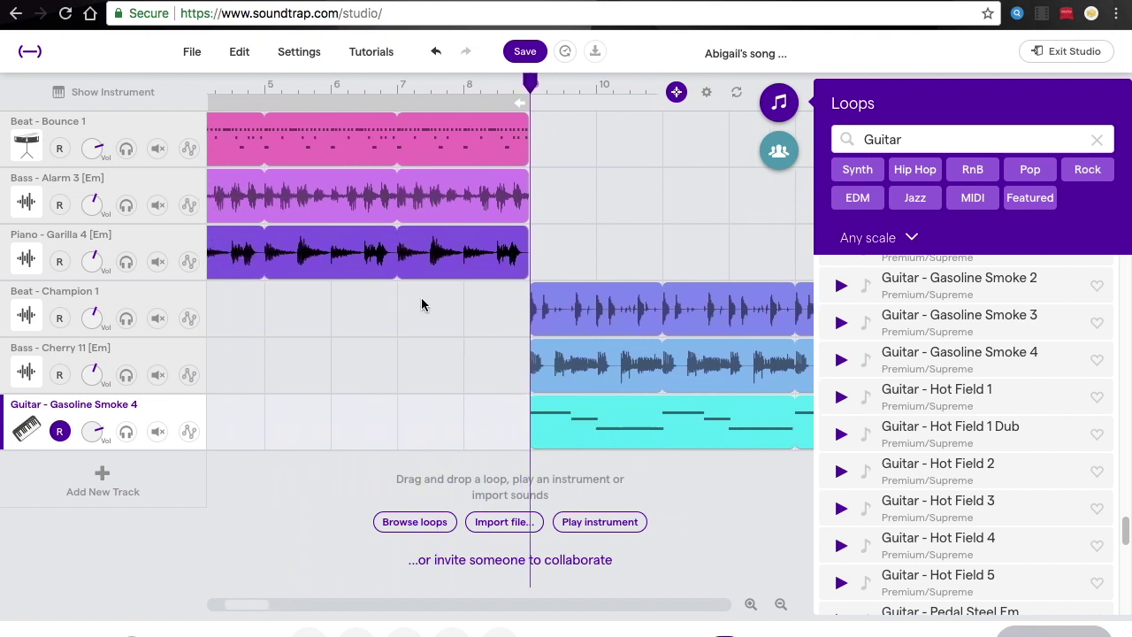
scroll(421, 304, right, 6)
scroll(421, 303, left, 10)
Step: Select the Piano - Garilla 4, Bass - Alarm 3 and Beat - Bounce 1 clips and copy them via Edit
click(430, 268)
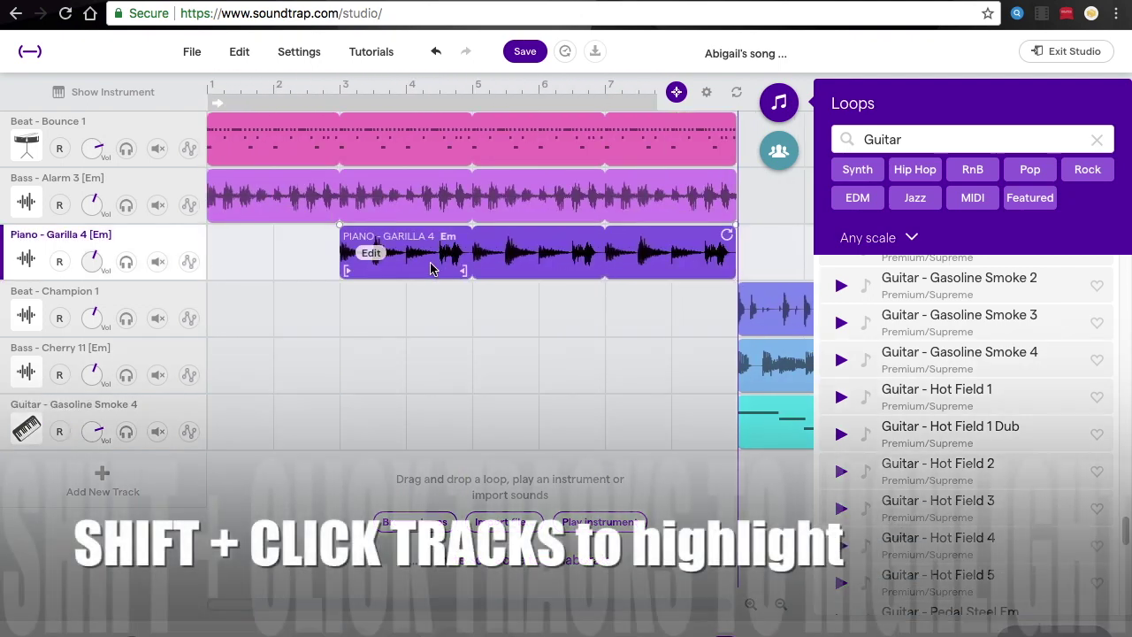
click(447, 201)
shift+click(459, 155)
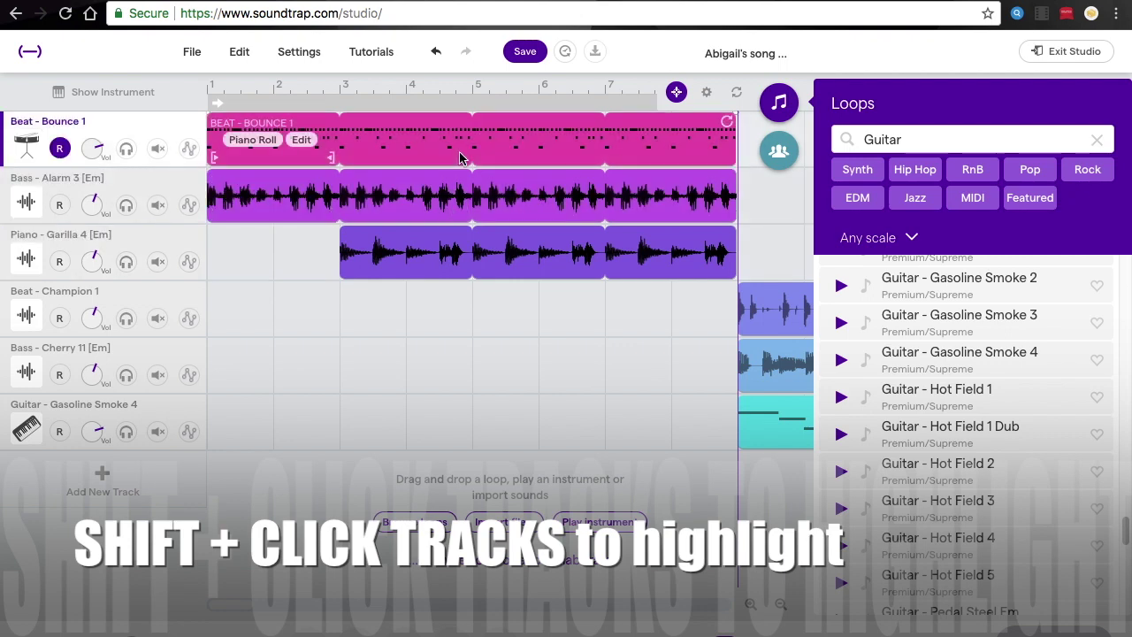
click(241, 52)
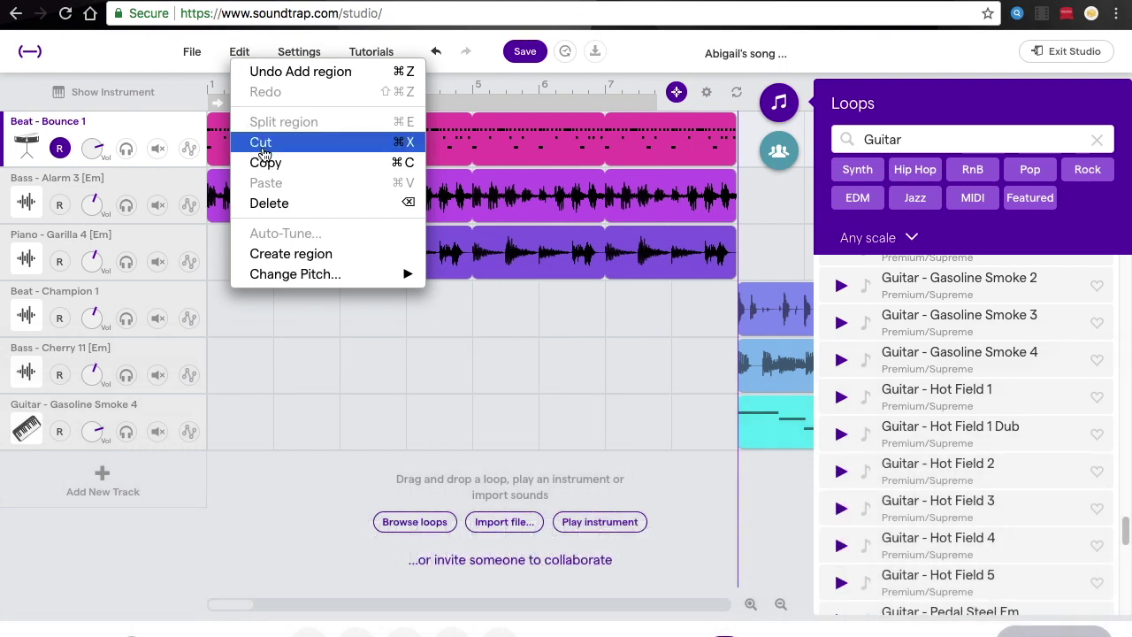
click(262, 151)
Step: Paste the A-section clips at the end of the B section, bar 17
scroll(558, 312, right, 4)
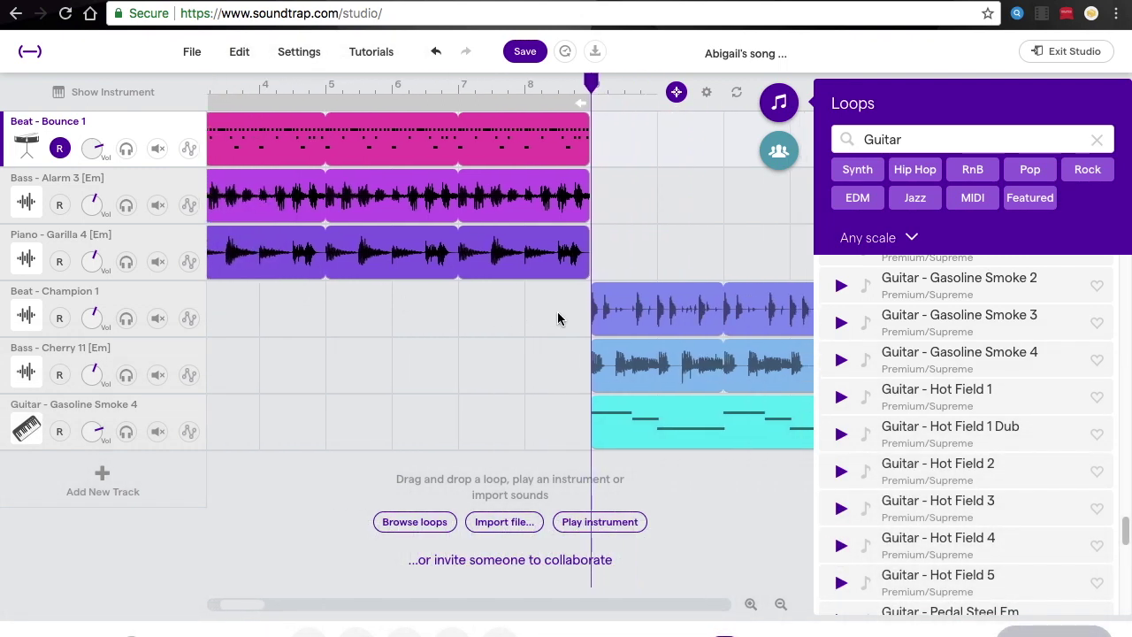
scroll(557, 315, right, 7)
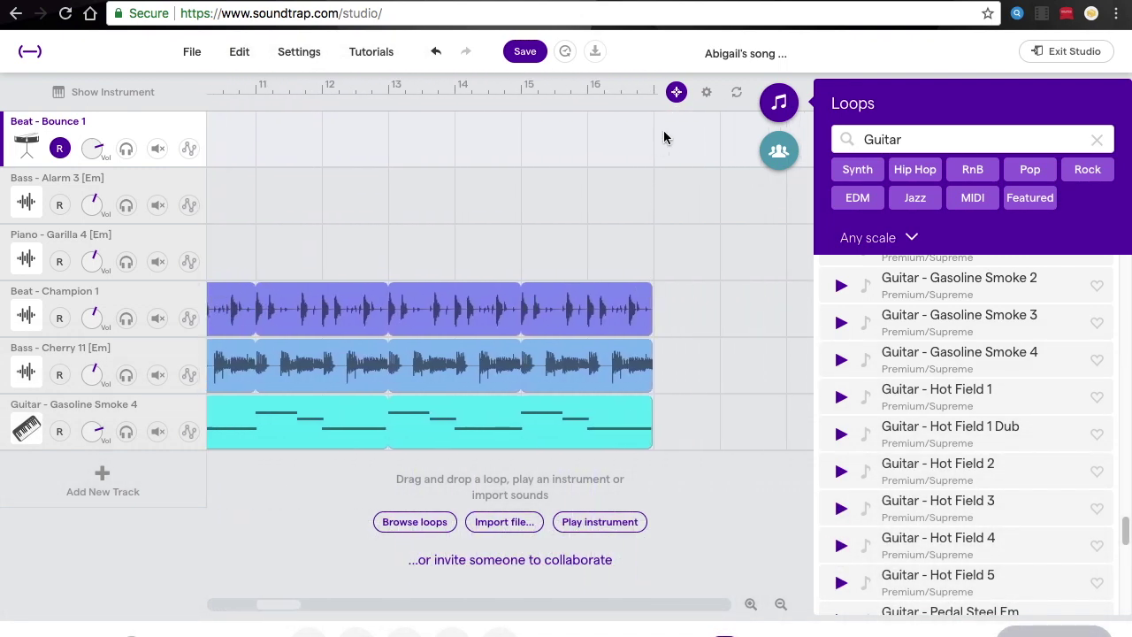
click(655, 97)
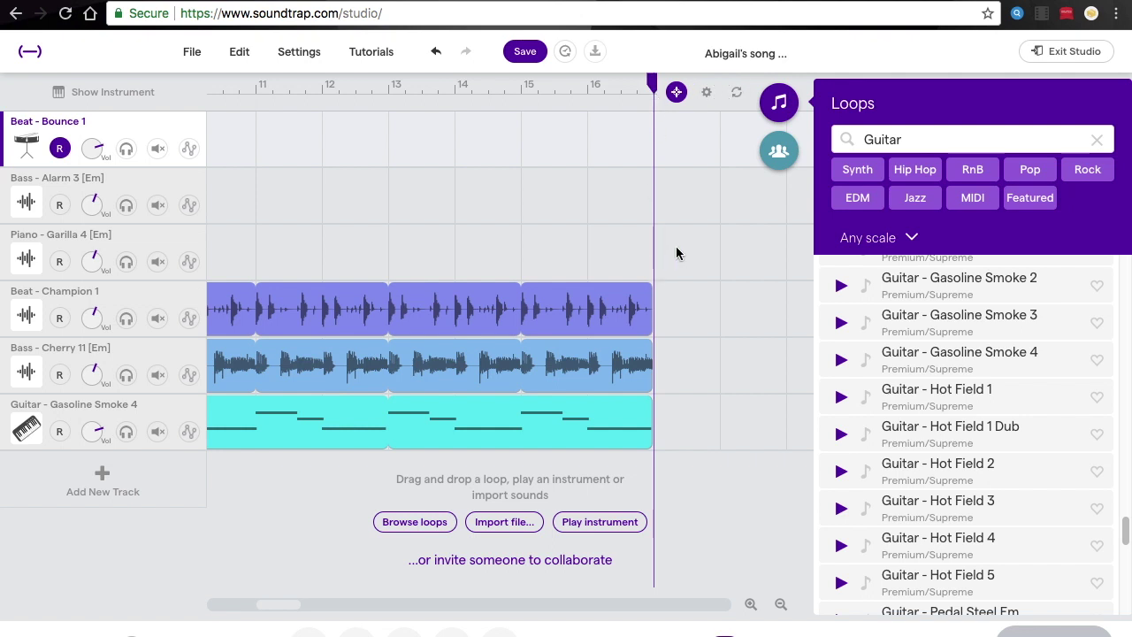
click(239, 53)
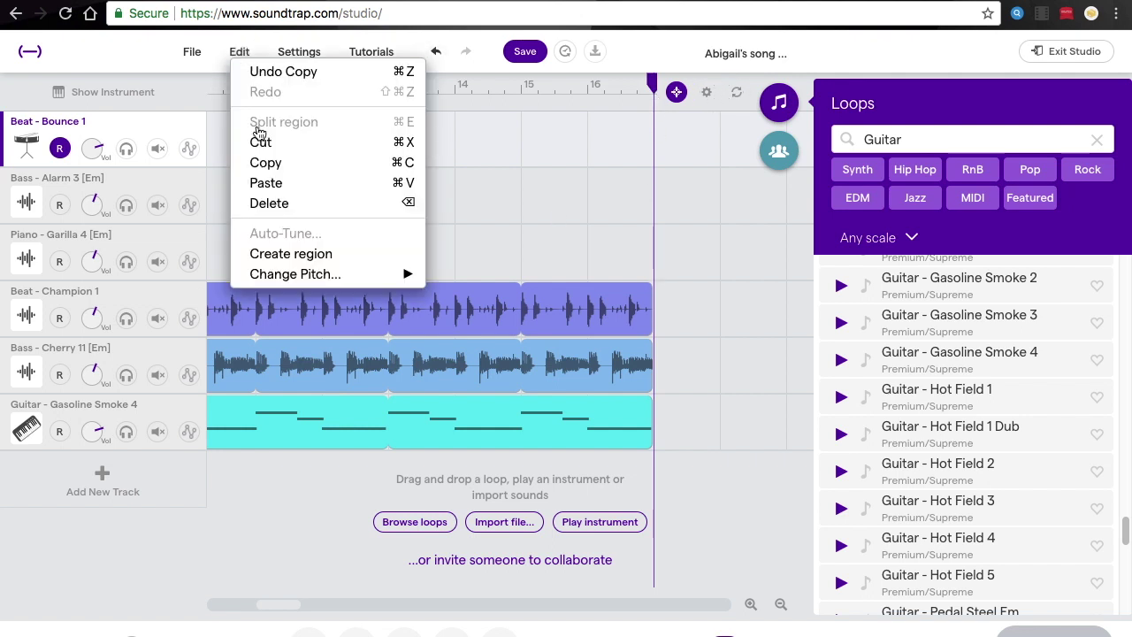
click(268, 183)
Step: Move the playhead to the end of the repeated A section at bar 25
scroll(397, 316, left, 5)
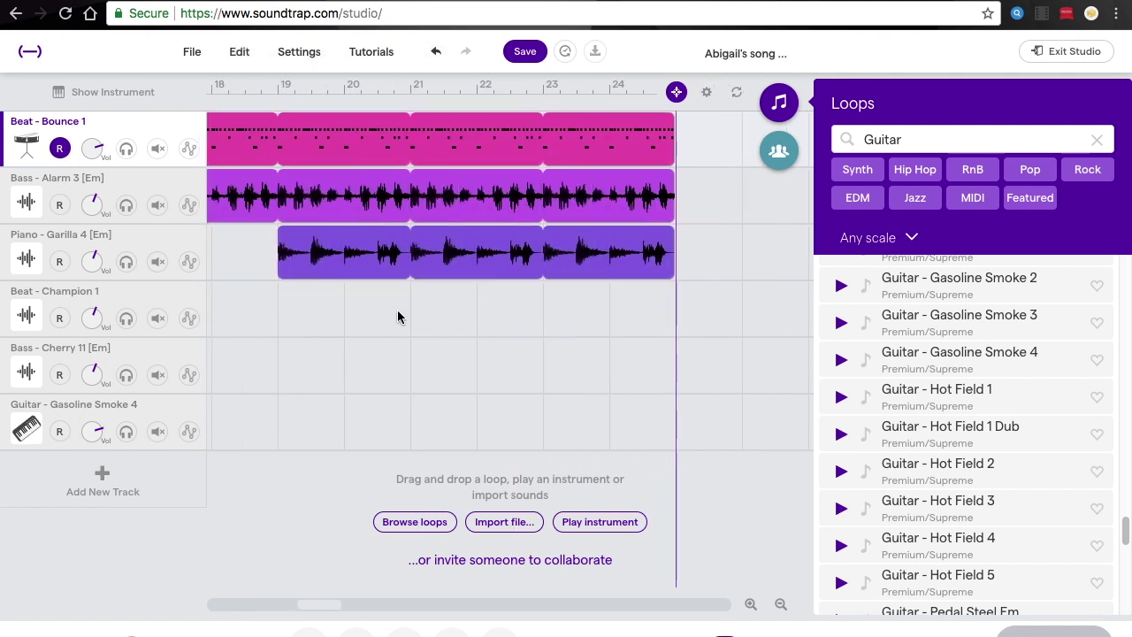
scroll(398, 315, left, 8)
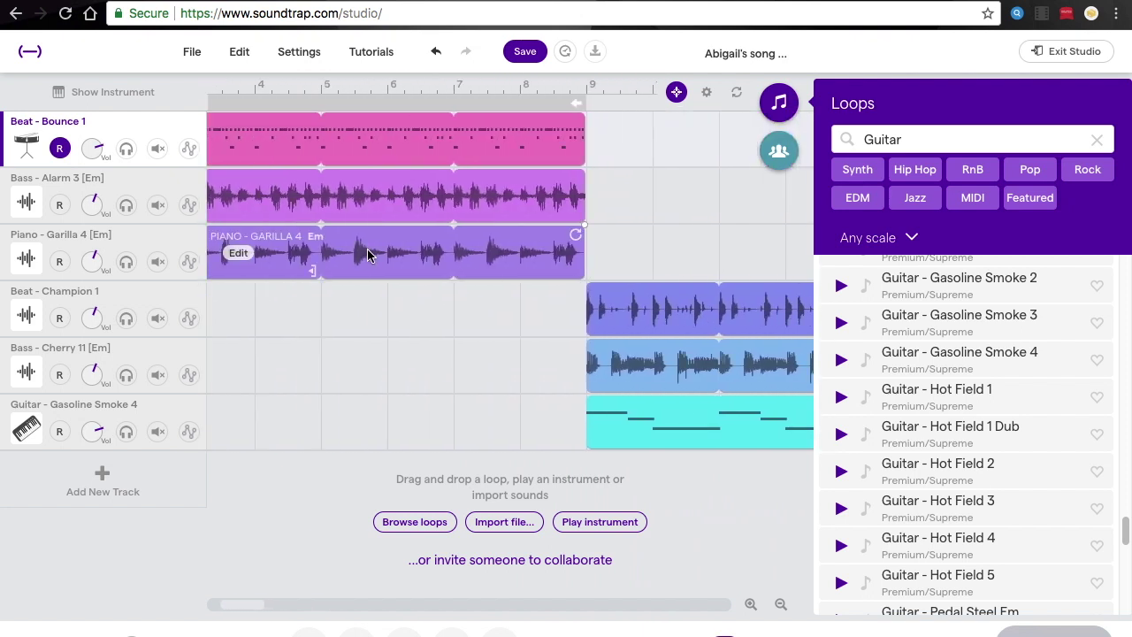
scroll(367, 245, right, 4)
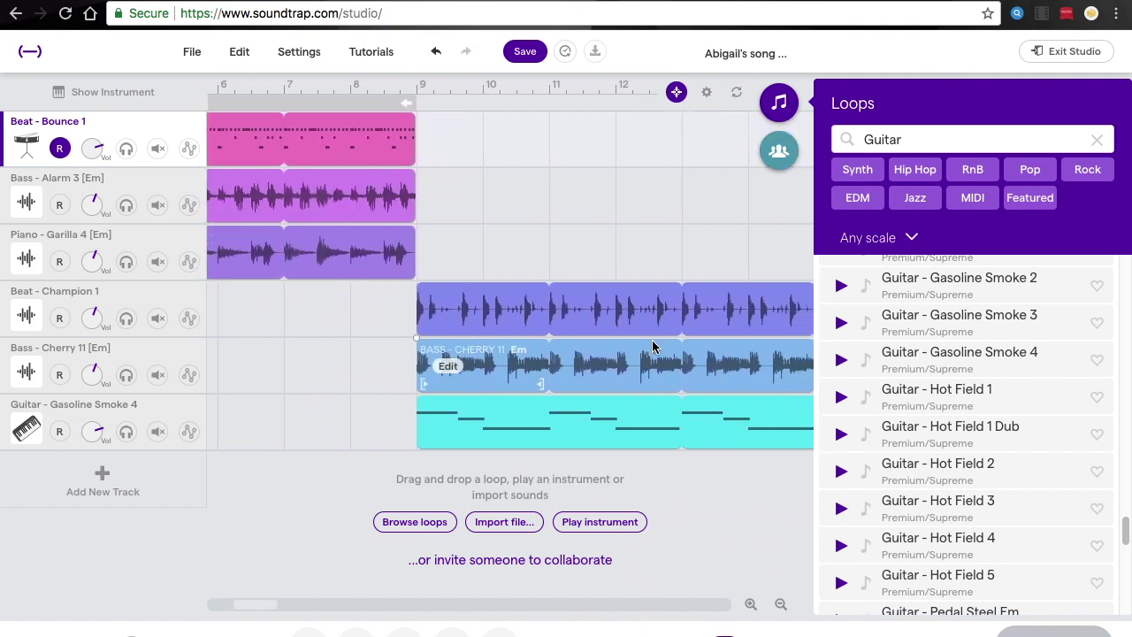
scroll(652, 340, right, 2)
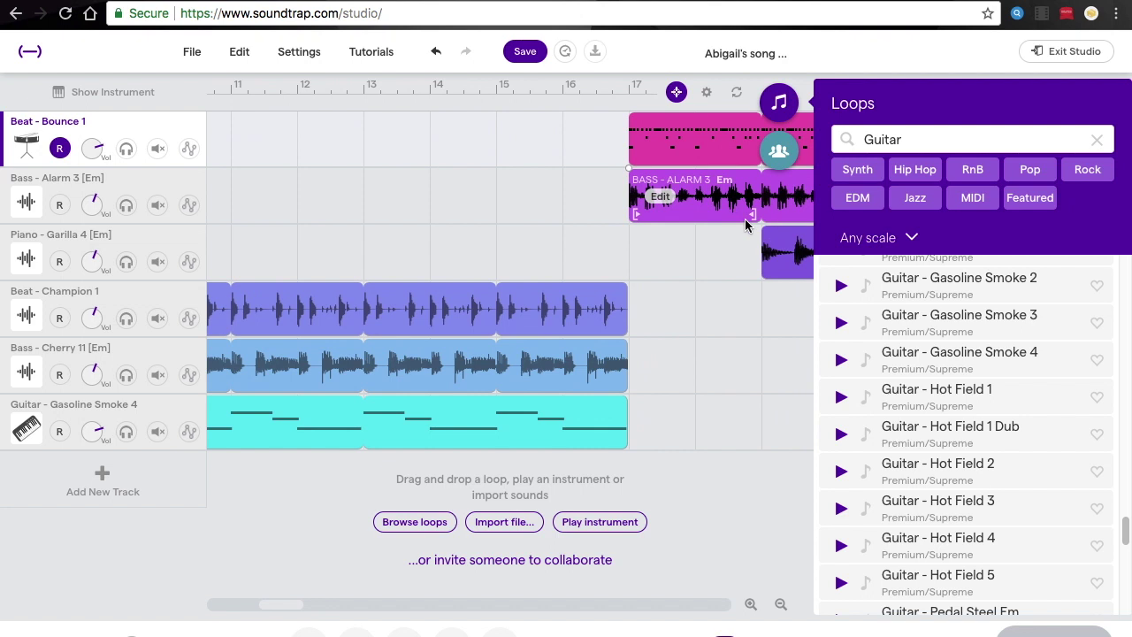
scroll(745, 225, right, 7)
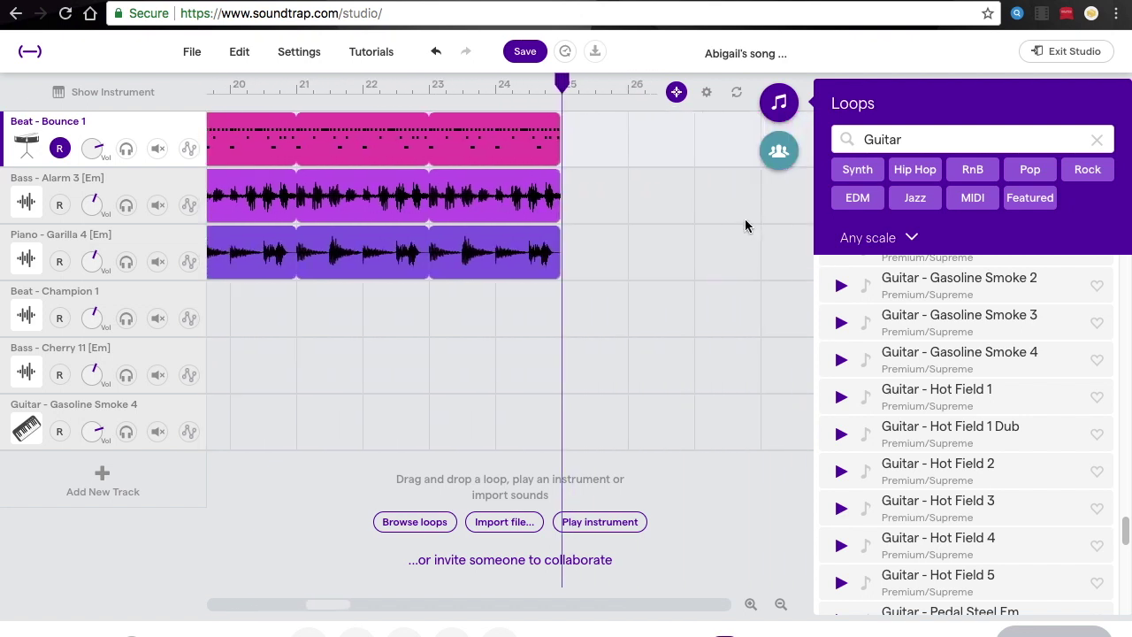
click(617, 312)
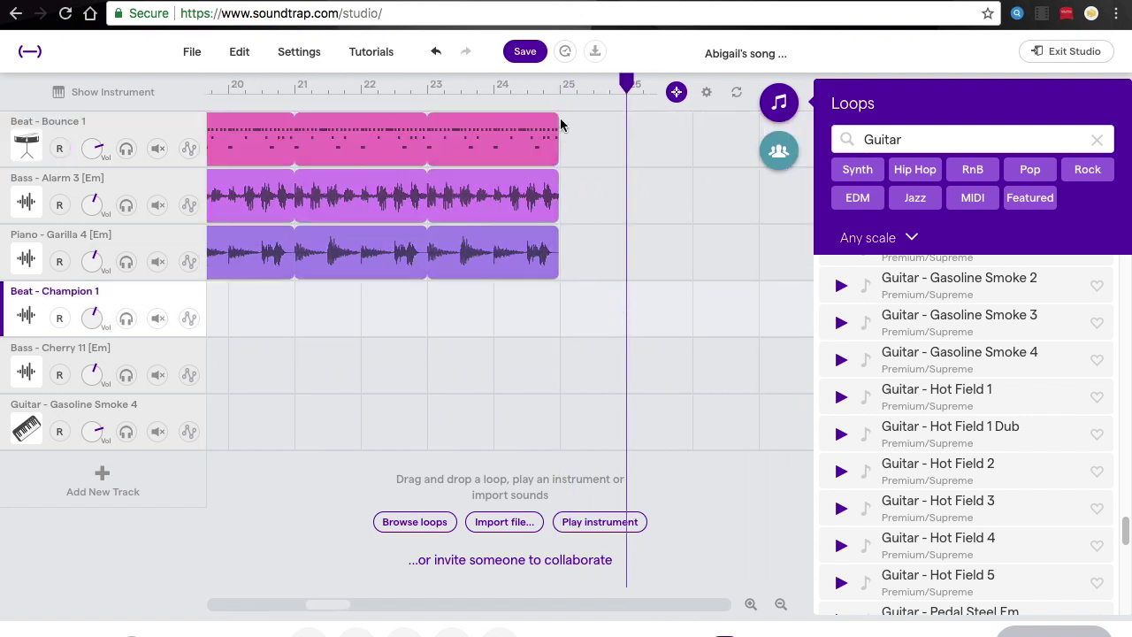
click(561, 88)
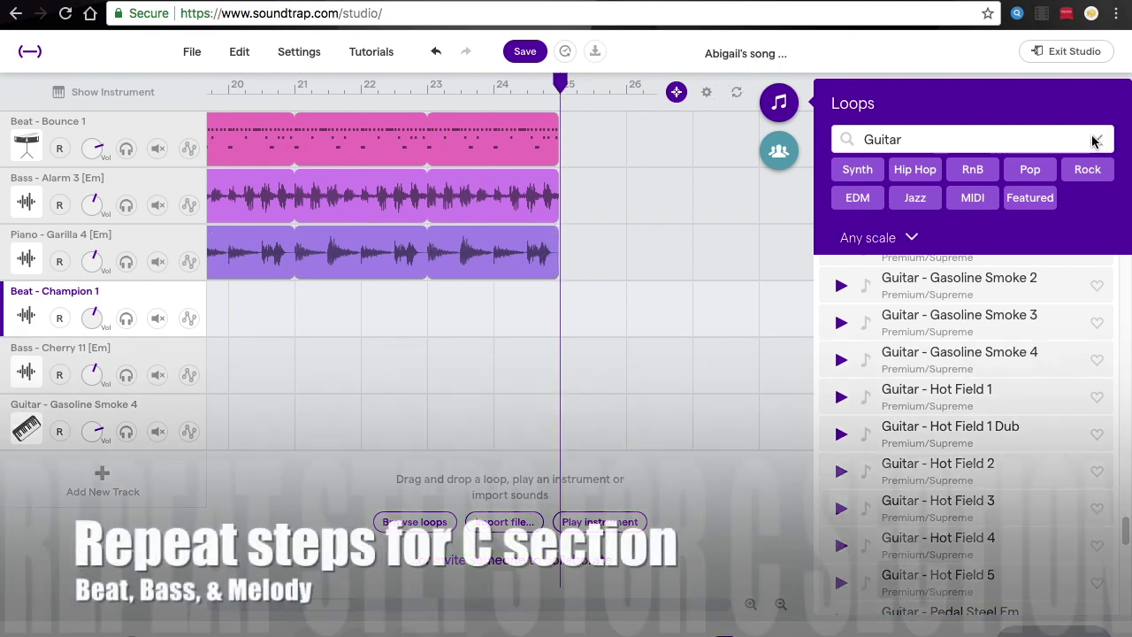
Step: Find the Drums - D&B 1 loop under the Drums tag and place it on a new track at bar 25
click(1097, 140)
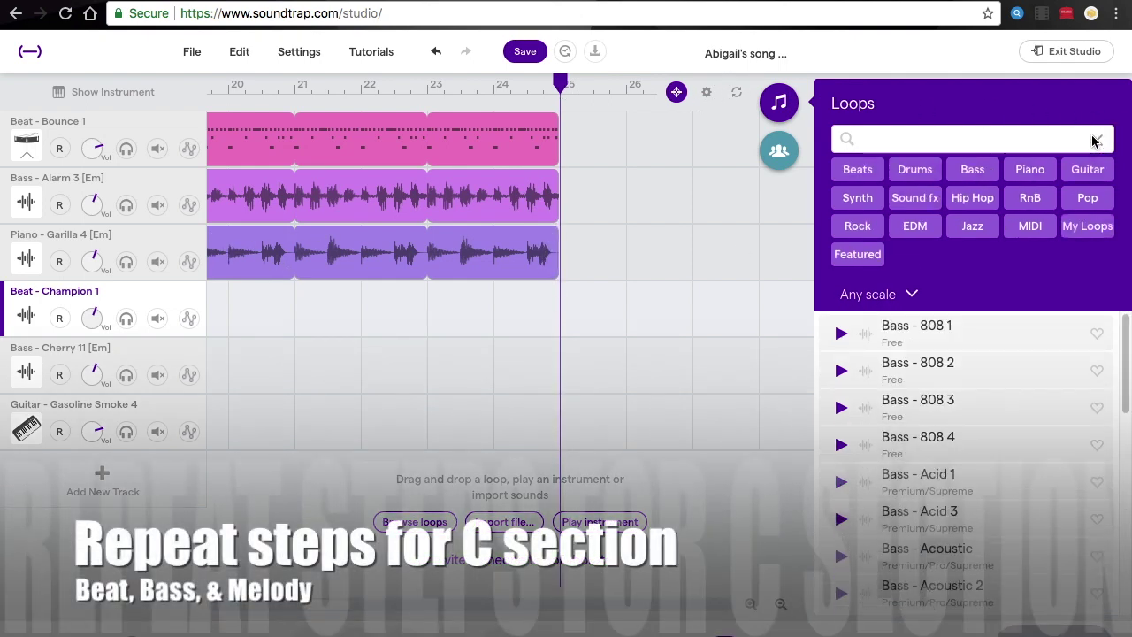
click(869, 180)
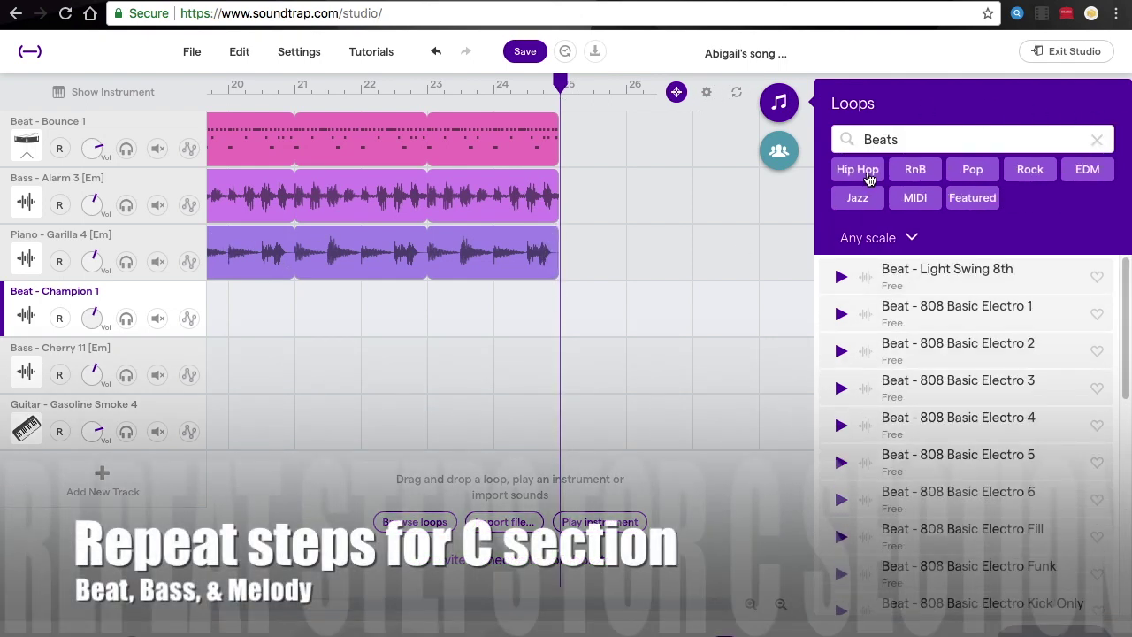
click(1097, 141)
click(911, 169)
scroll(910, 434, down, 15)
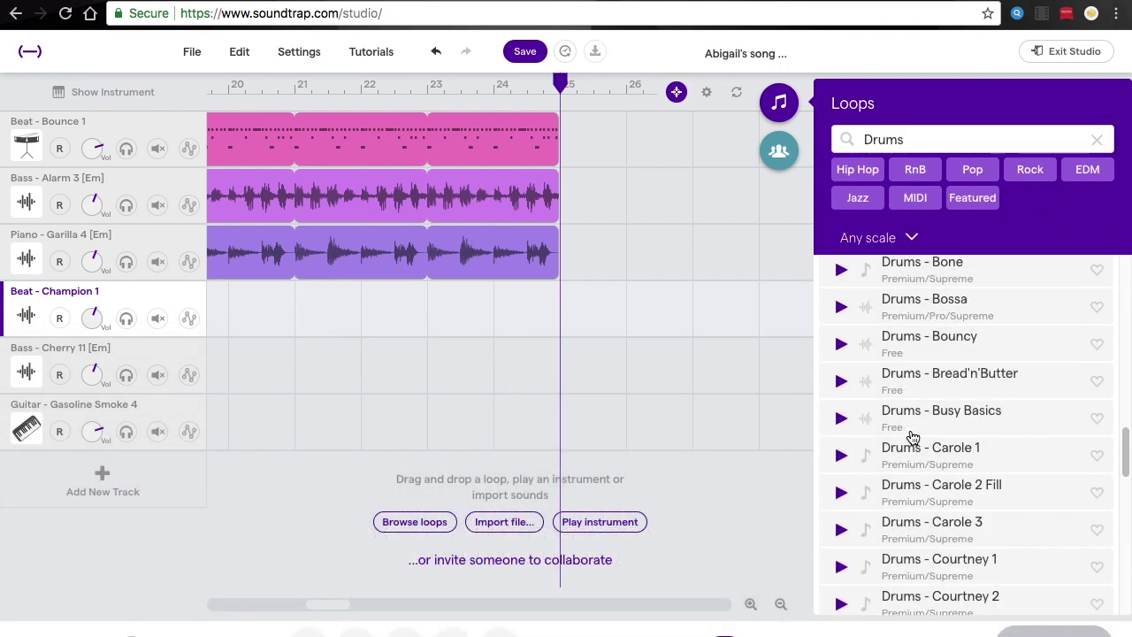
click(918, 442)
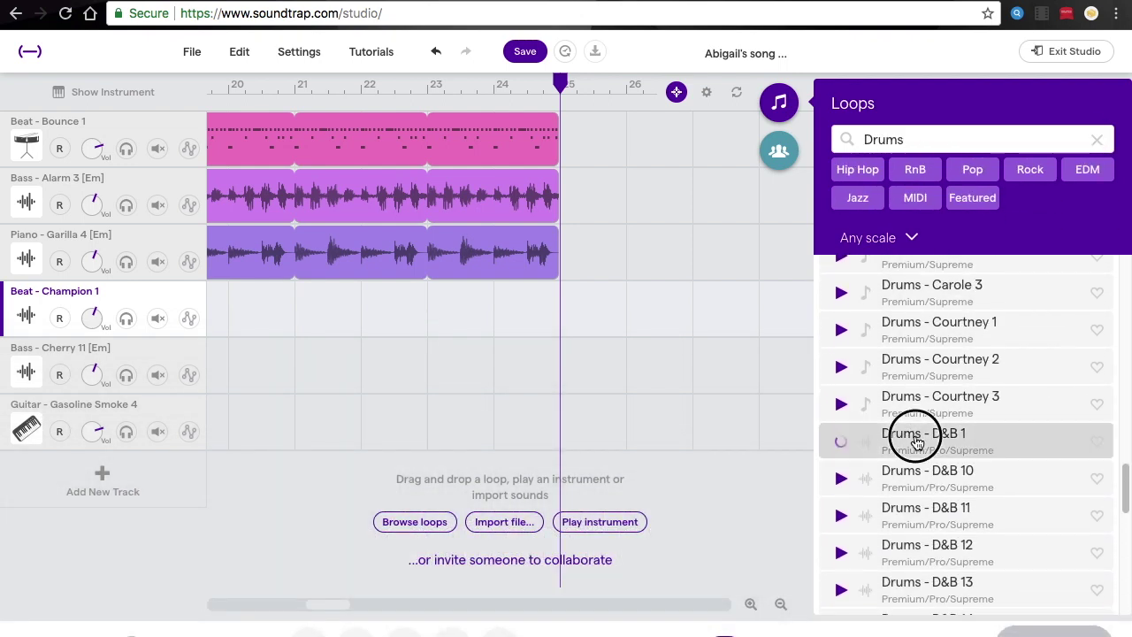
drag(929, 446, 563, 502)
scroll(560, 500, down, 1)
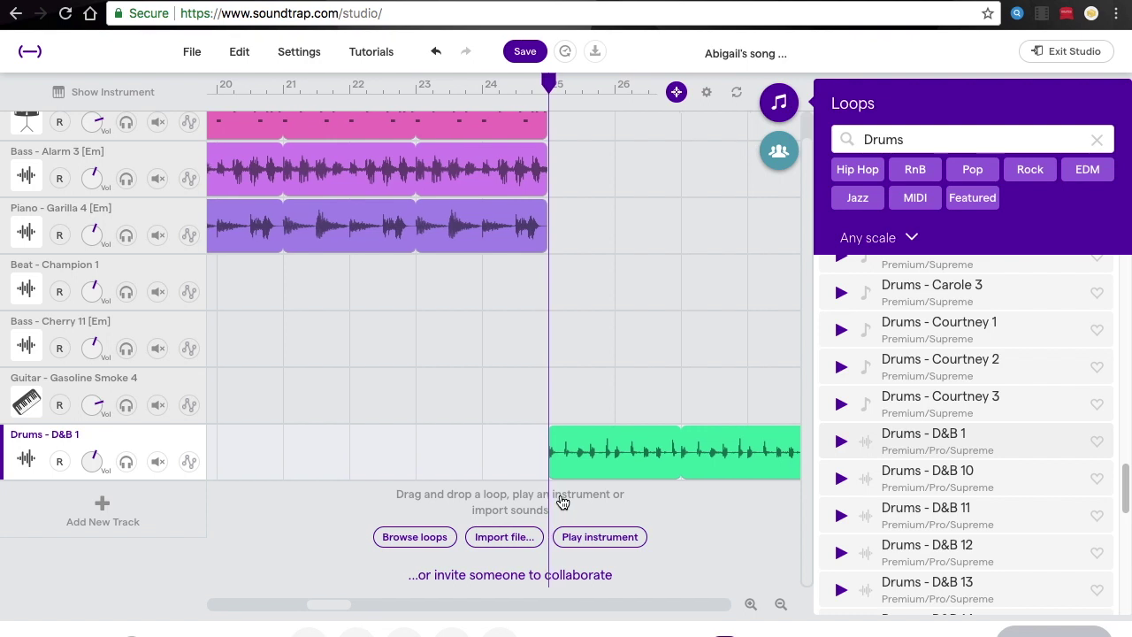
scroll(560, 500, right, 2)
scroll(113, 232, up, 1)
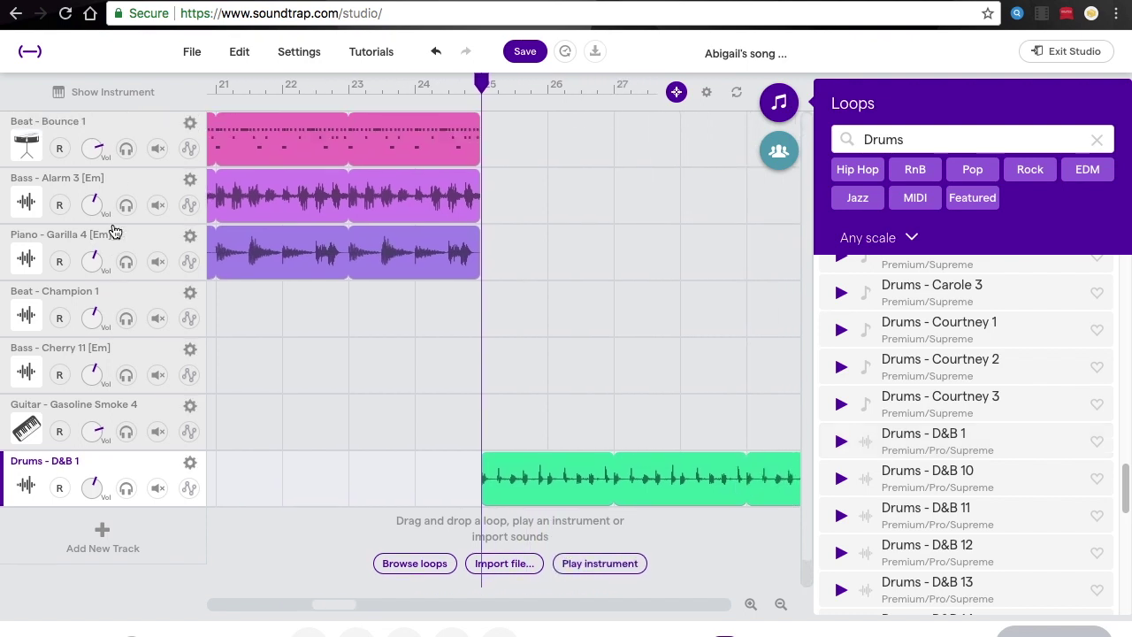
scroll(126, 500, down, 1)
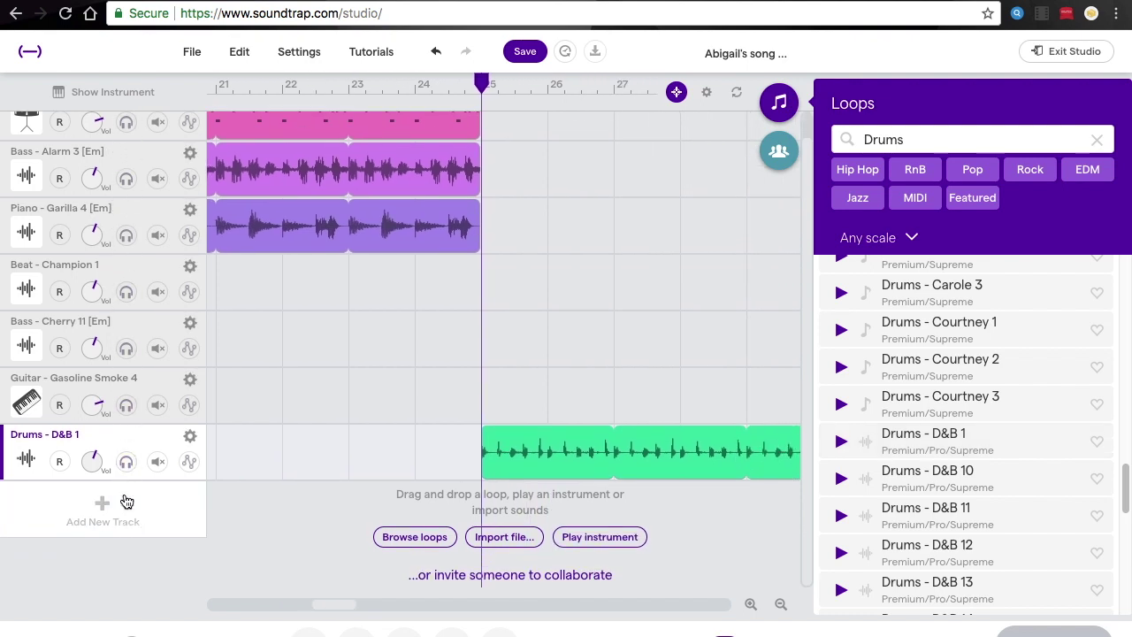
click(1097, 140)
Step: Add Bass - Beach 3 on a new track under the drums, running from bar 27 to bar 33
click(967, 167)
scroll(943, 507, down, 10)
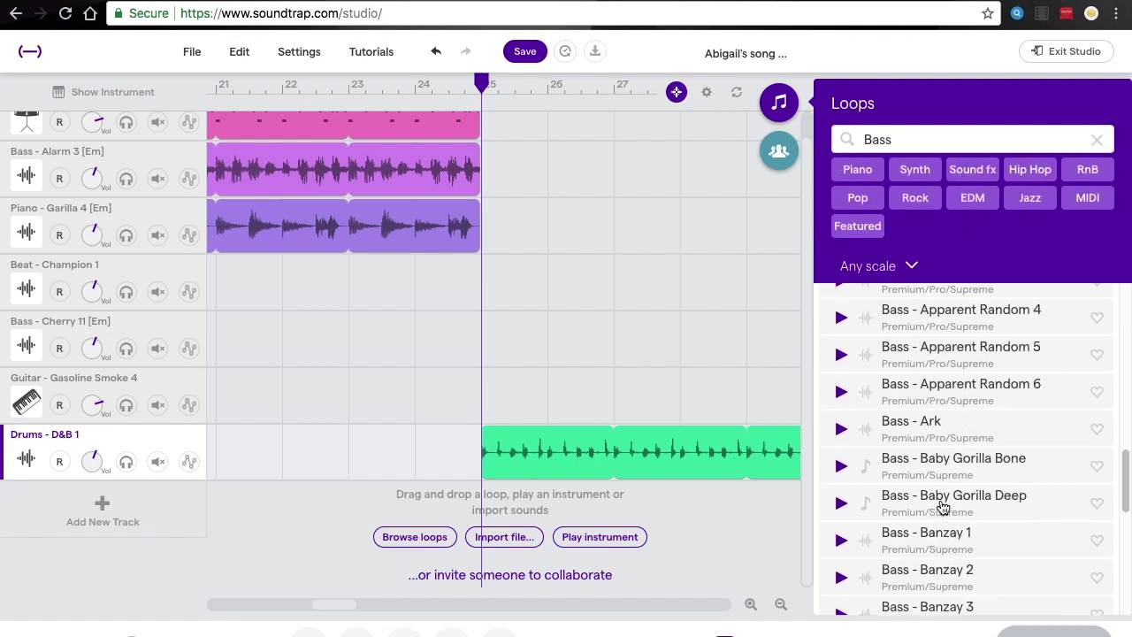
click(943, 507)
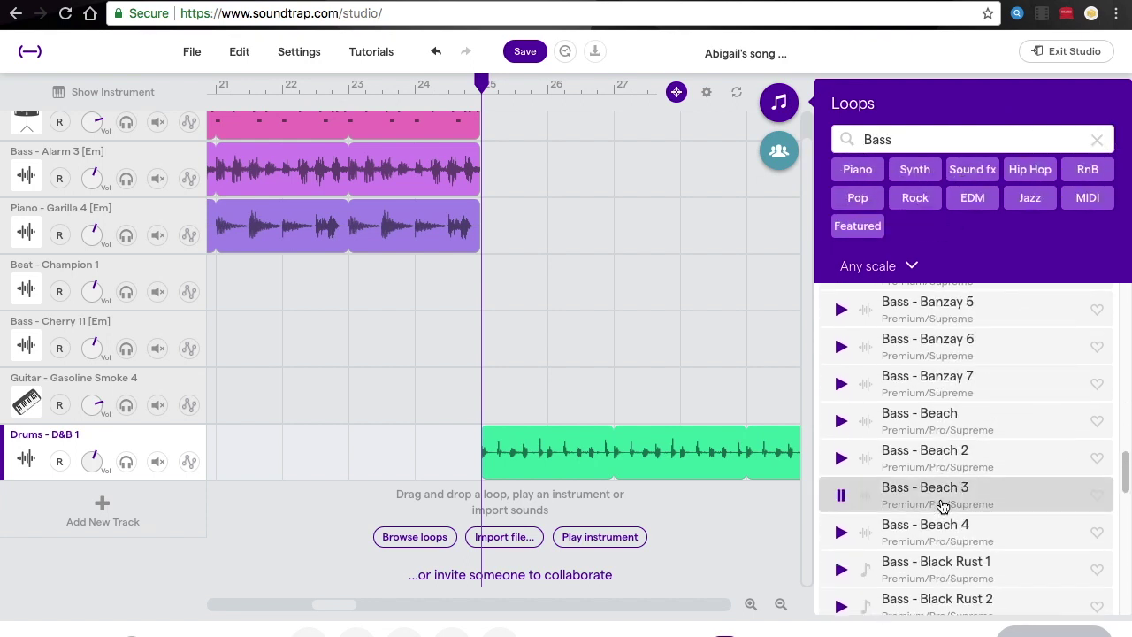
drag(943, 507, 609, 502)
scroll(610, 501, right, 10)
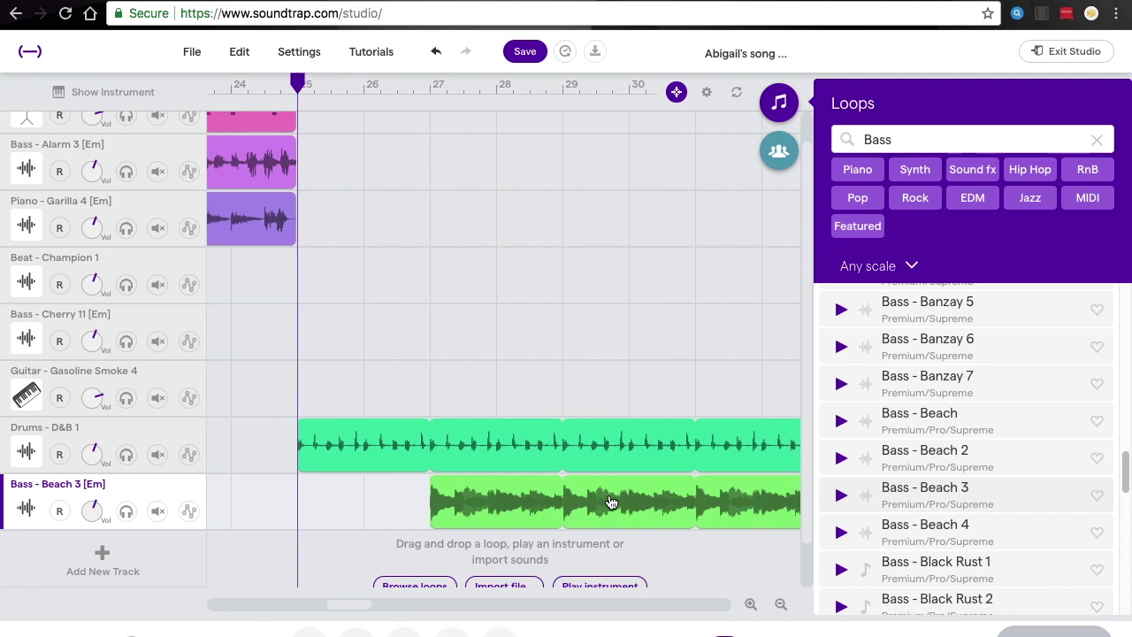
drag(693, 476, 586, 473)
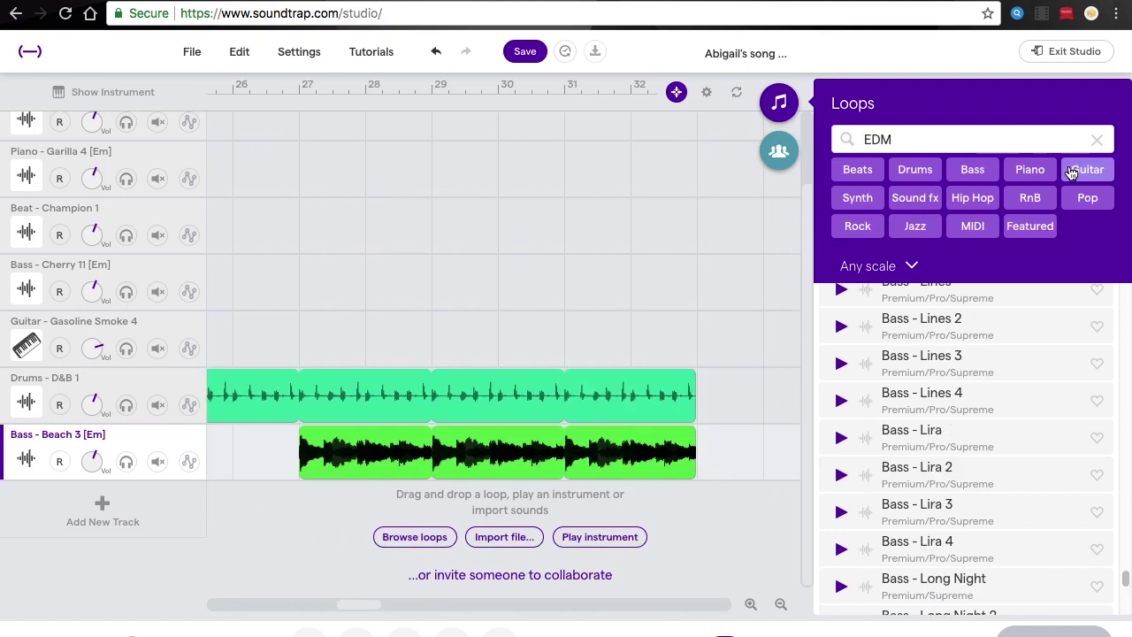
Step: Add the Guitar - Electric Pick loop on a new track starting at bar 29
click(1089, 169)
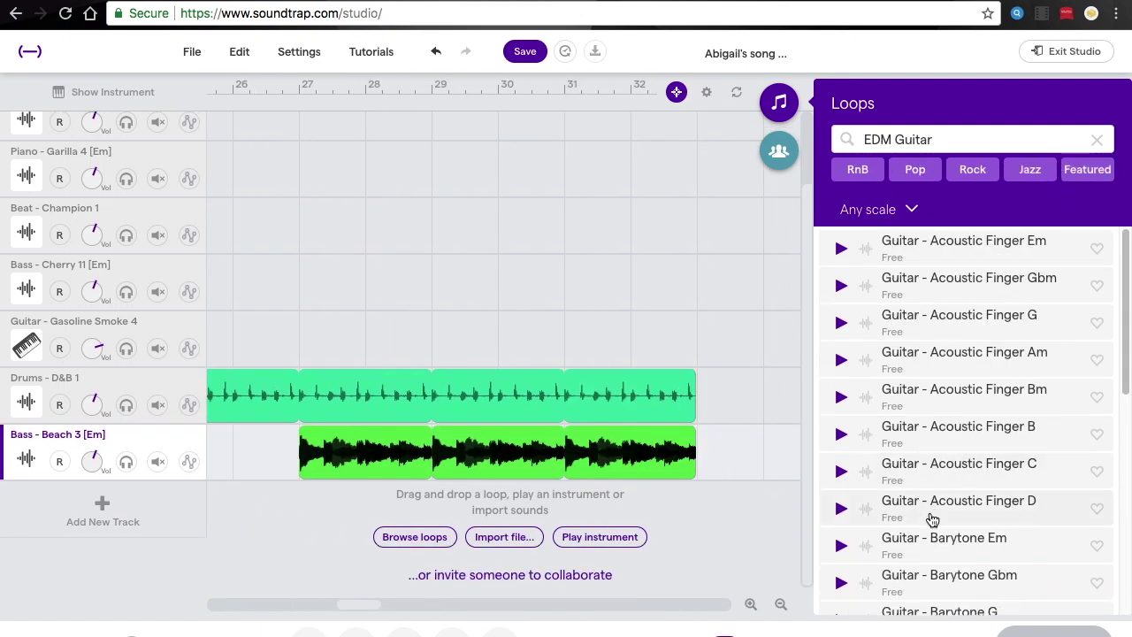
scroll(954, 513, down, 5)
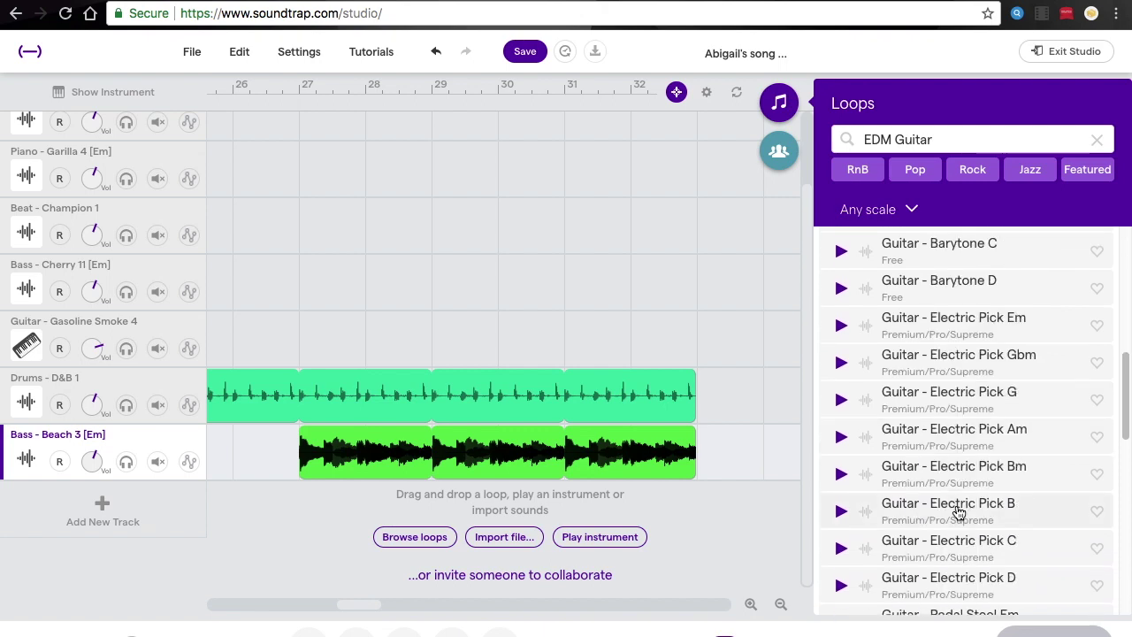
scroll(934, 511, down, 3)
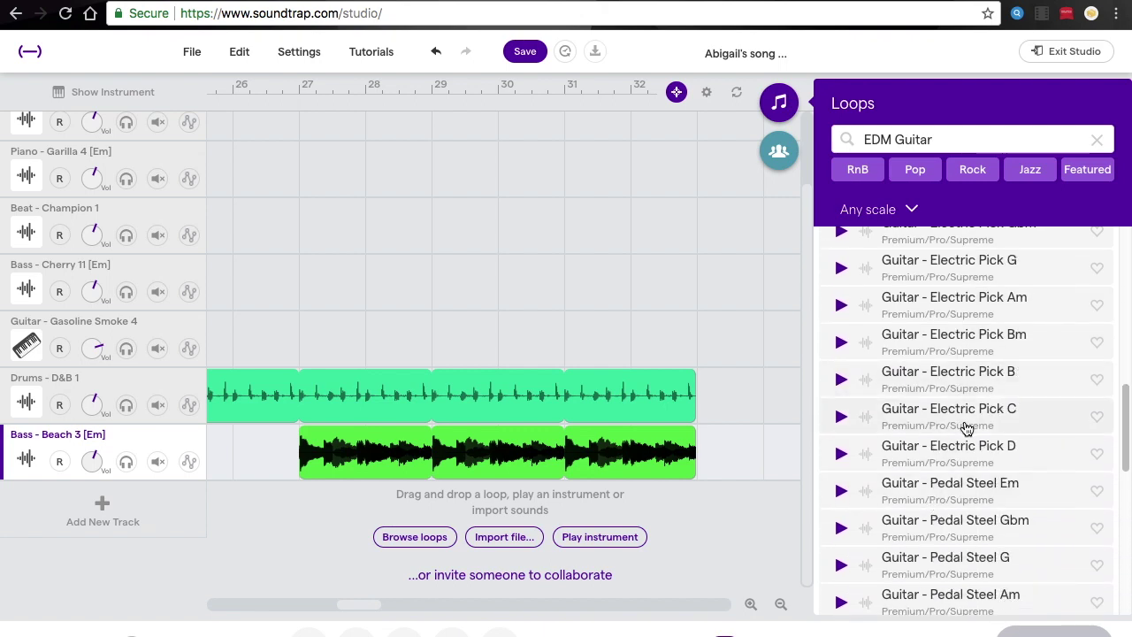
drag(976, 419, 433, 523)
Step: Trim the guitar clip's right edge so it ends at bar 33
scroll(433, 525, right, 5)
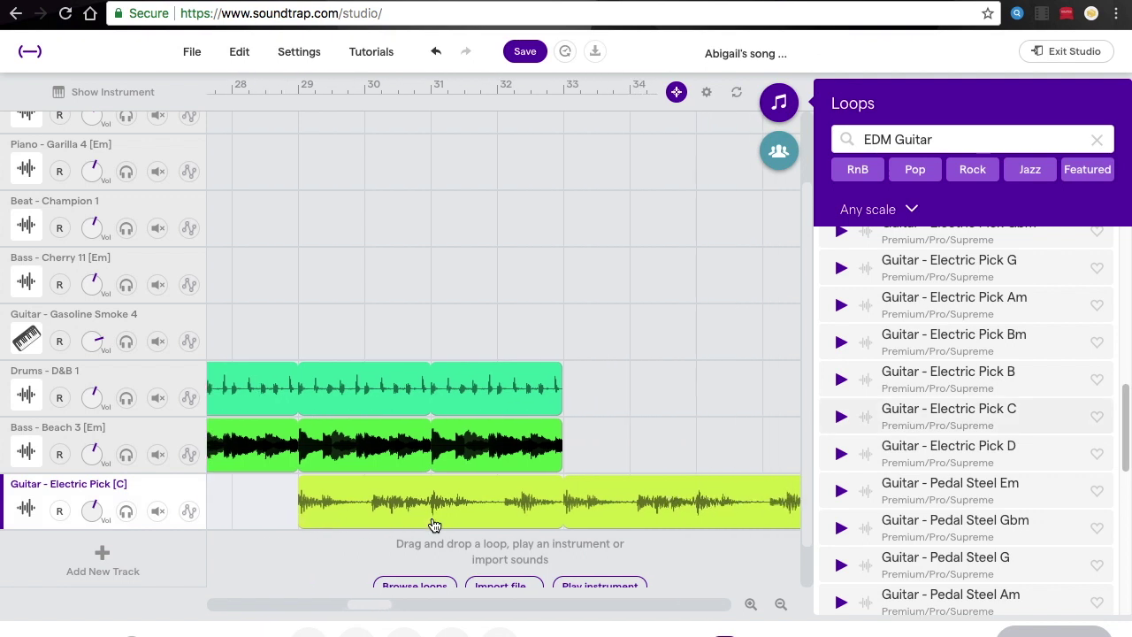
scroll(434, 525, right, 1)
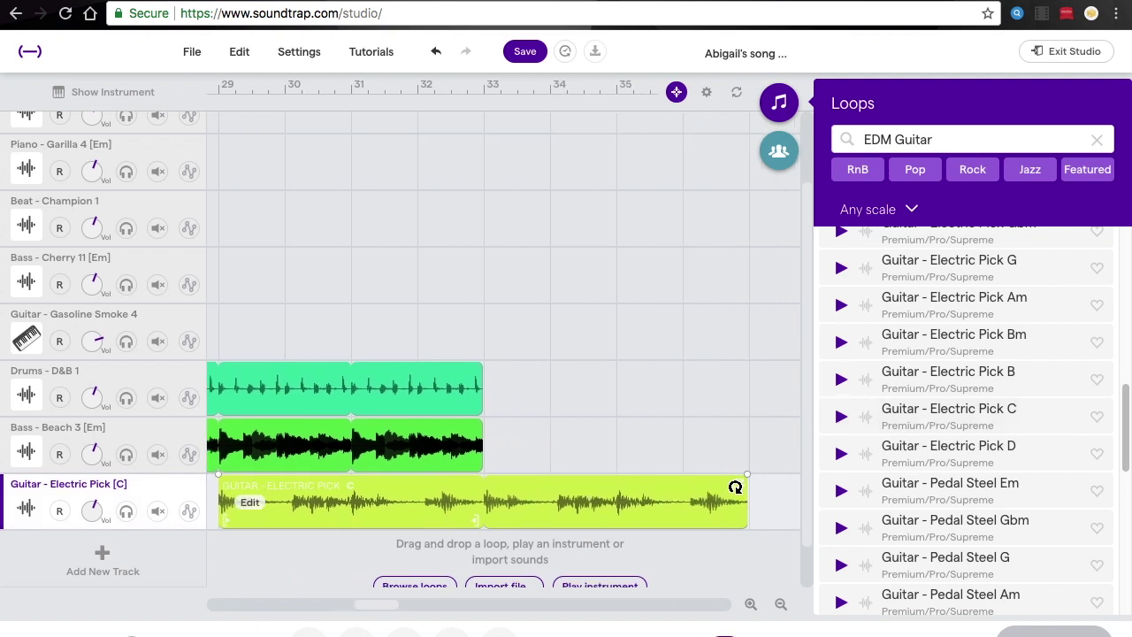
drag(739, 484, 478, 497)
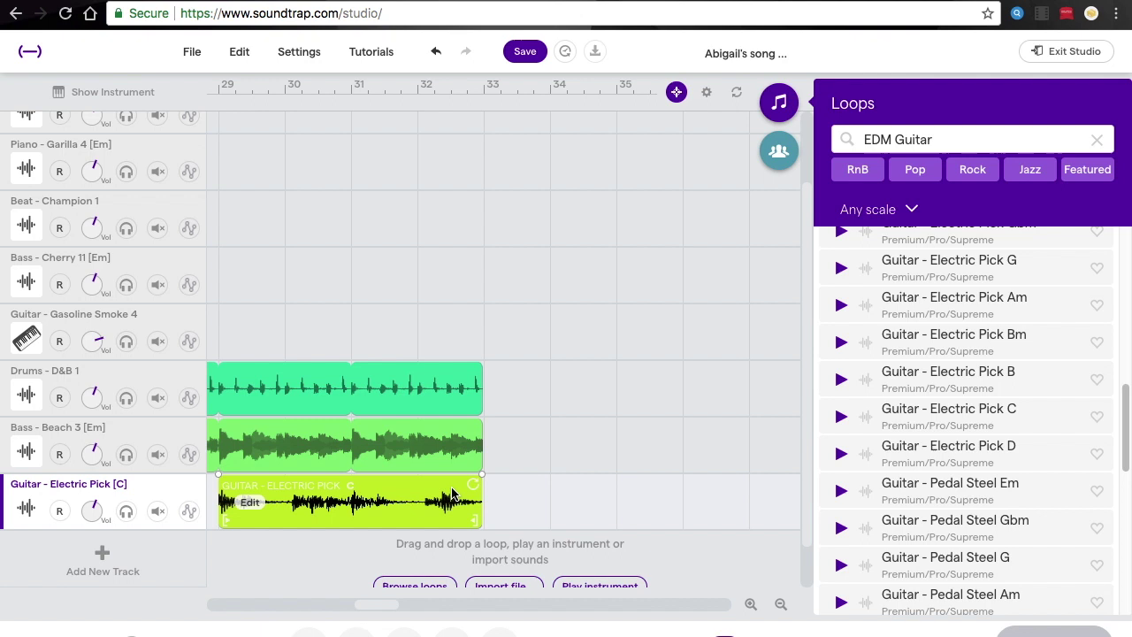
scroll(453, 492, left, 6)
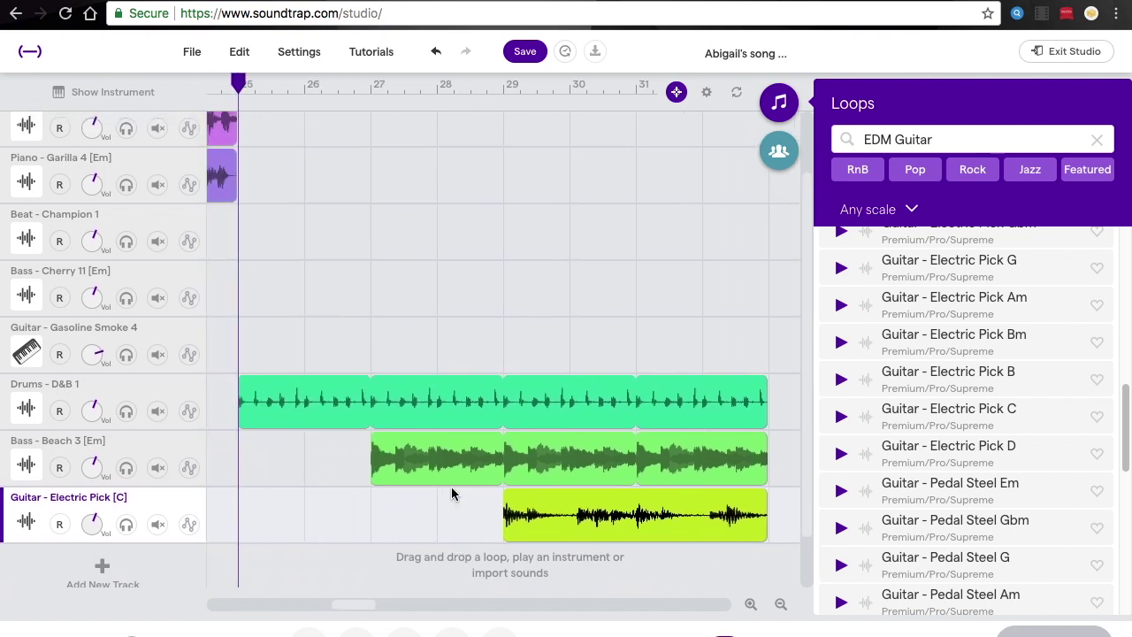
scroll(451, 494, right, 3)
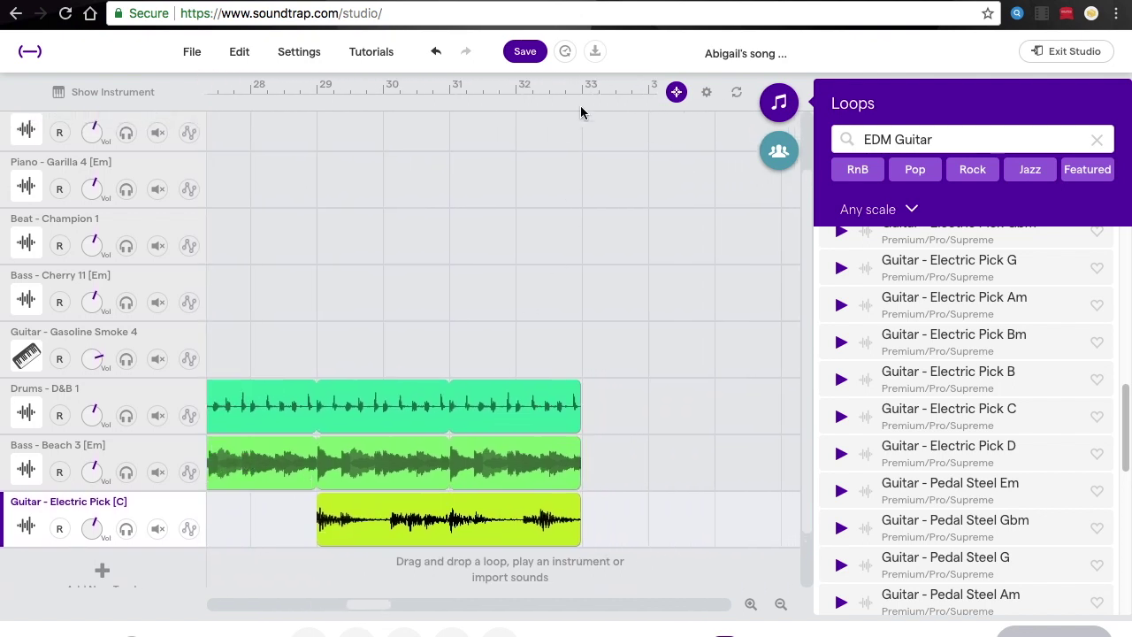
Step: Try pasting the copied clip at bar 33 and dismiss the can't-paste warning
click(582, 88)
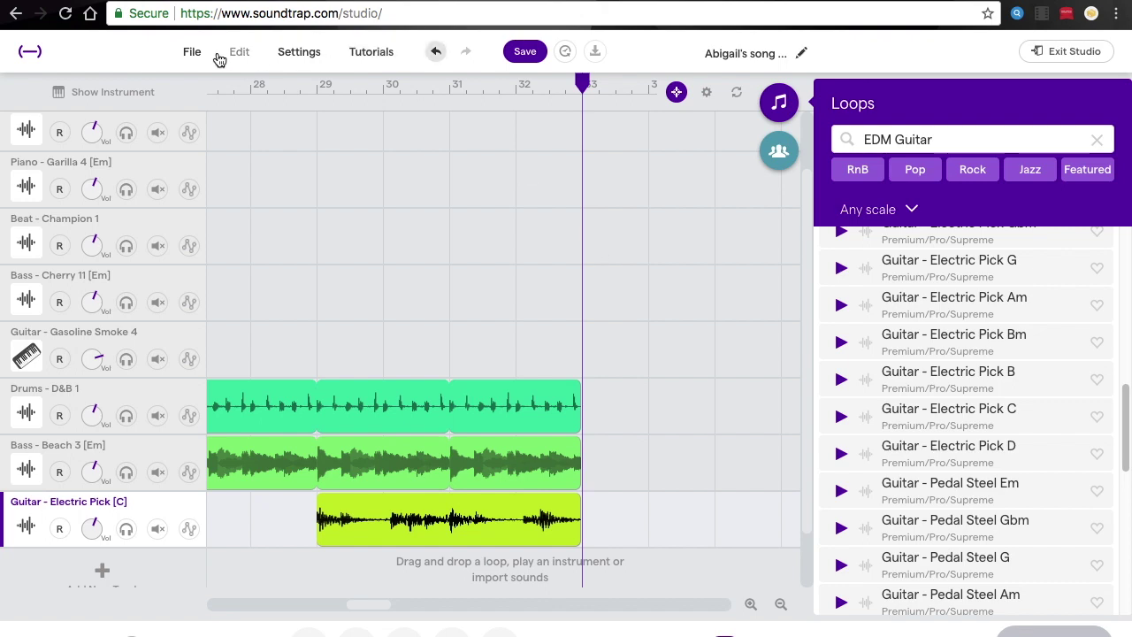
click(237, 51)
click(262, 182)
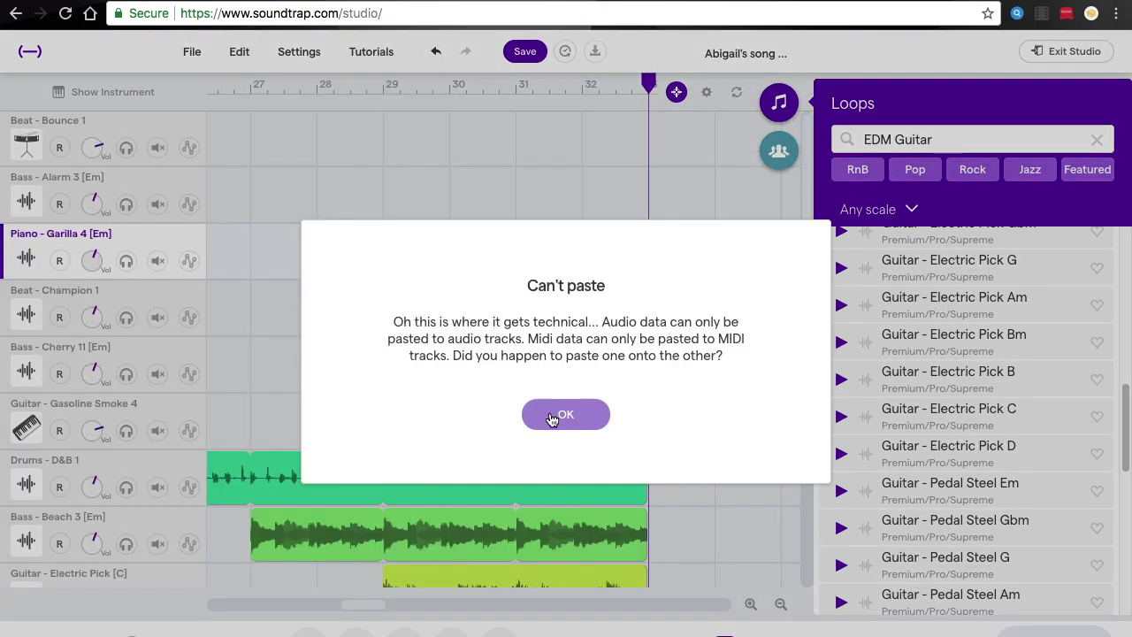
click(551, 415)
Step: Drag the Piano - Garilla 4 clip so its start snaps to bar 33
scroll(412, 350, left, 5)
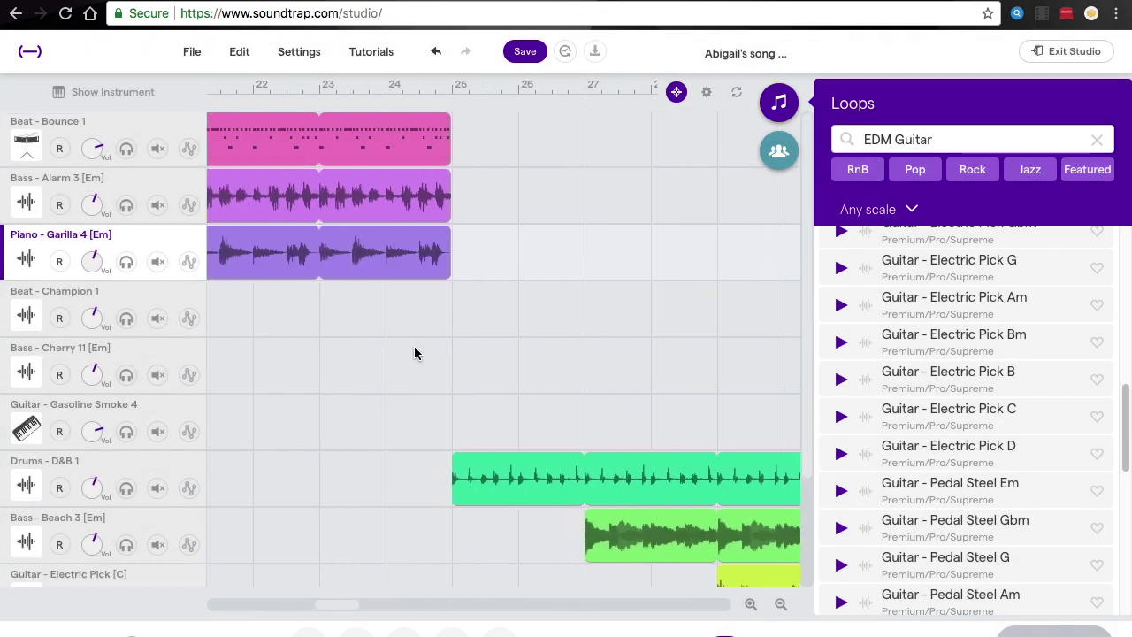
click(287, 252)
drag(287, 252, 343, 260)
scroll(351, 255, left, 5)
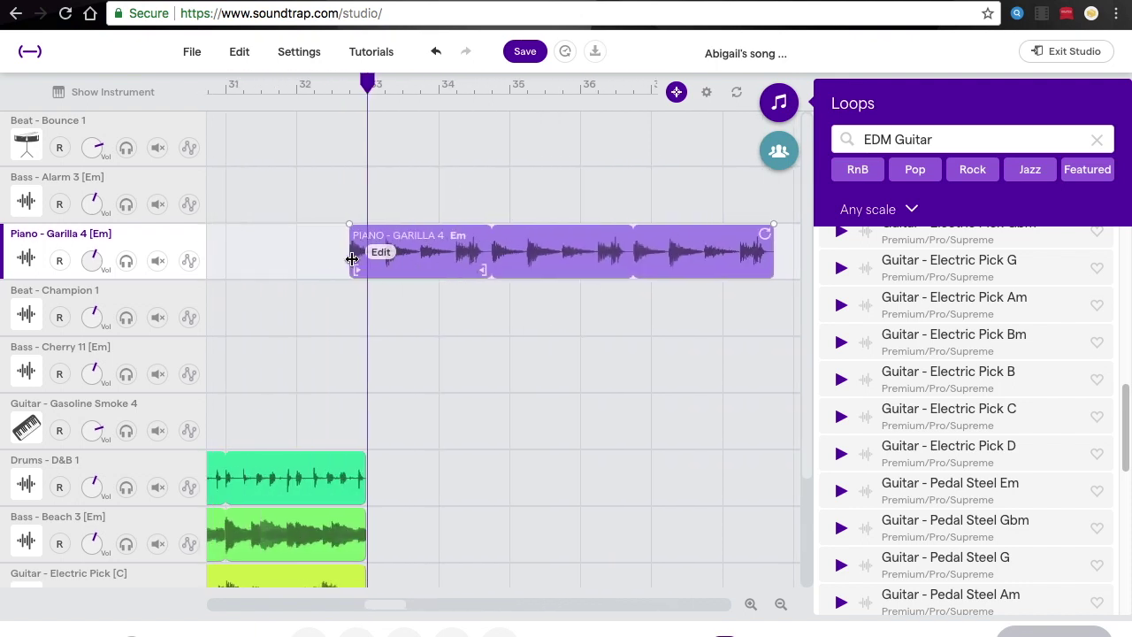
drag(466, 238, 490, 231)
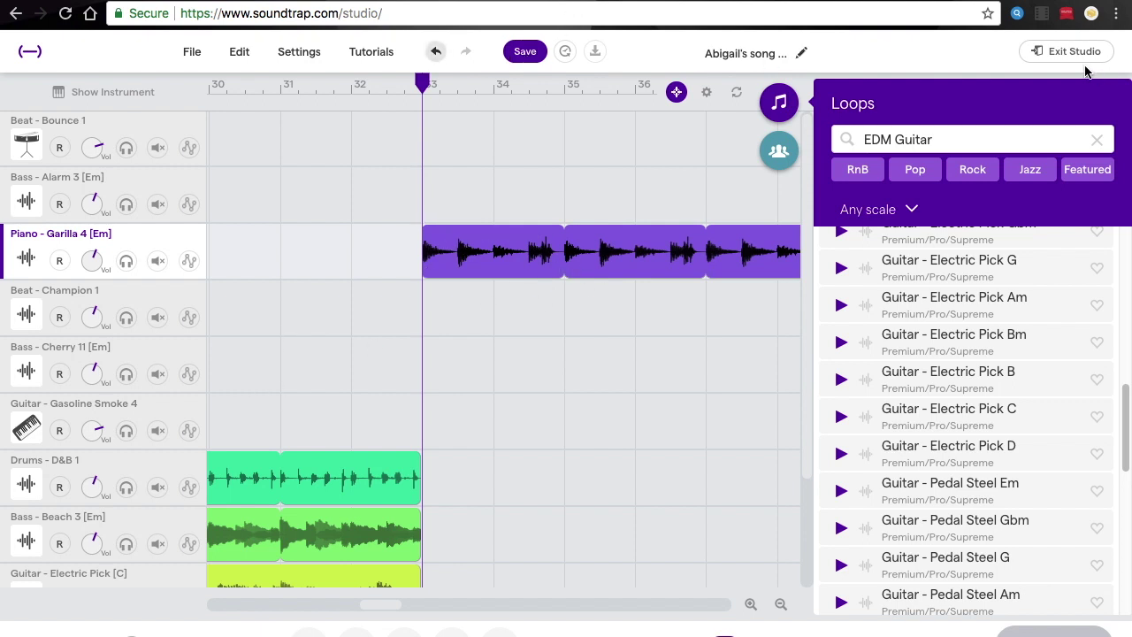
Step: Save the project and wait for the Done! 100% confirmation
click(525, 53)
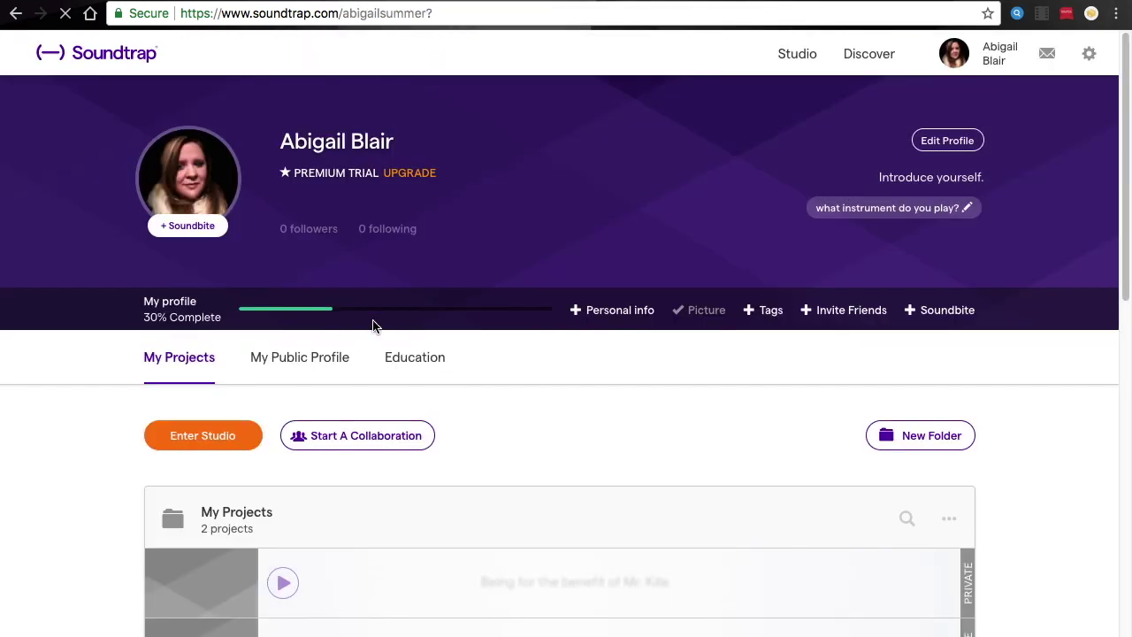
Step: Scroll the My Projects list to find the finished 1:32 song project
scroll(622, 418, down, 3)
scroll(623, 421, down, 4)
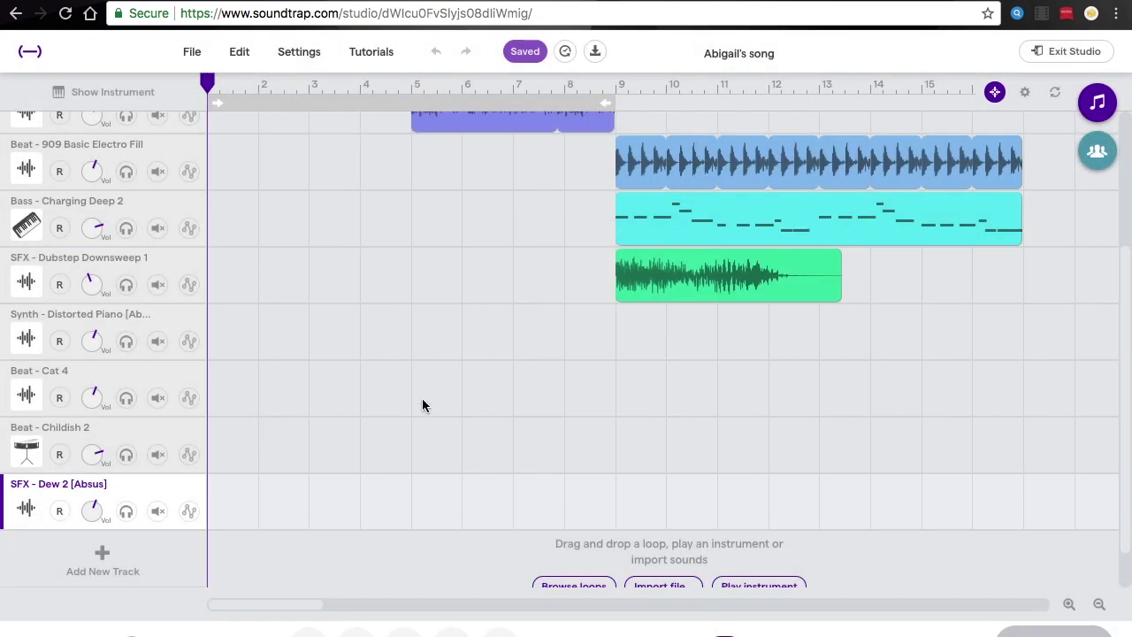
scroll(422, 405, up, 5)
scroll(422, 405, up, 1)
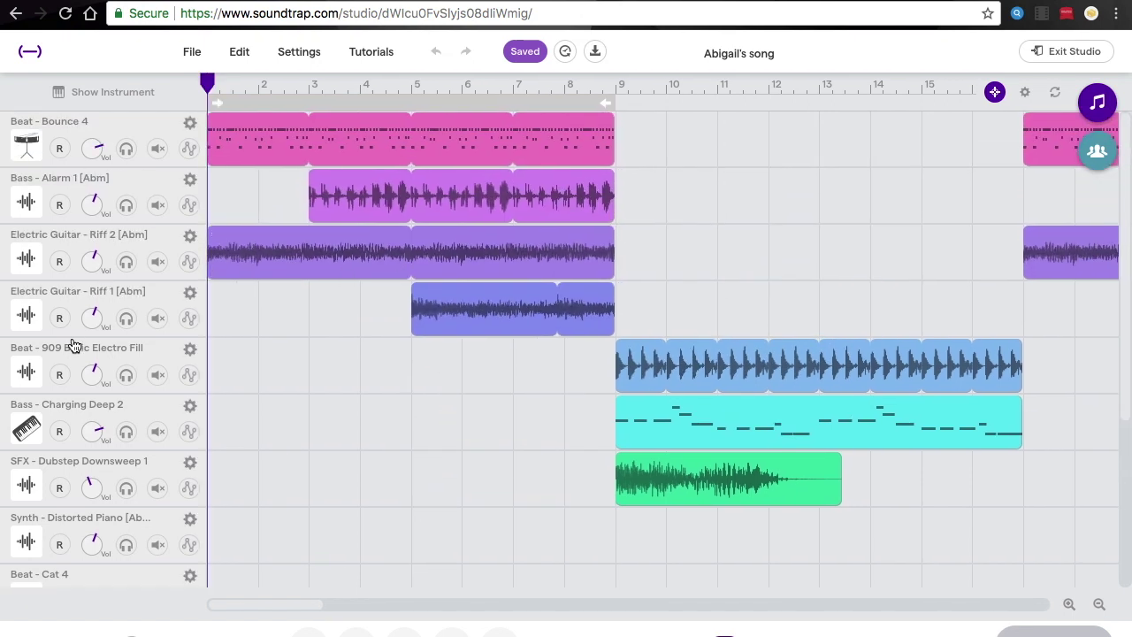
click(152, 125)
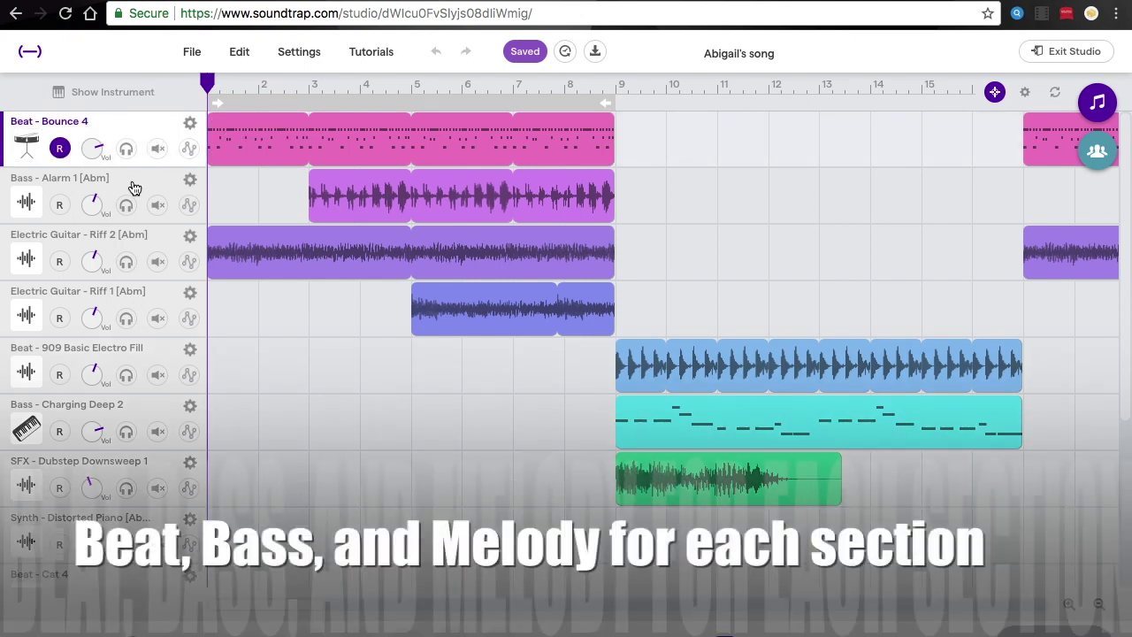
click(133, 188)
click(165, 243)
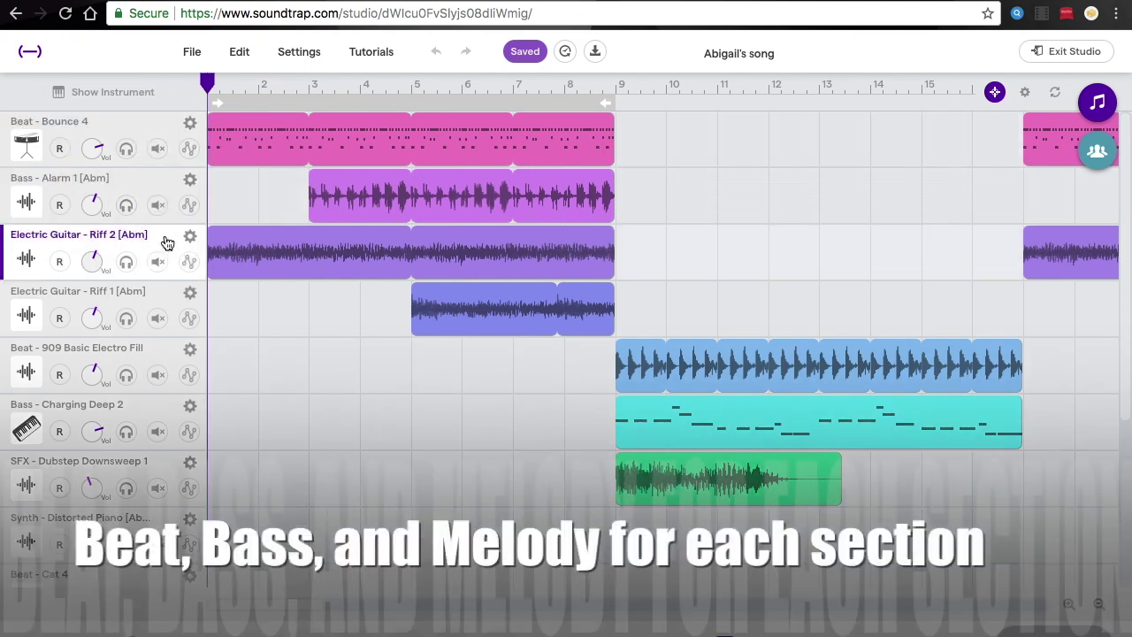
click(164, 296)
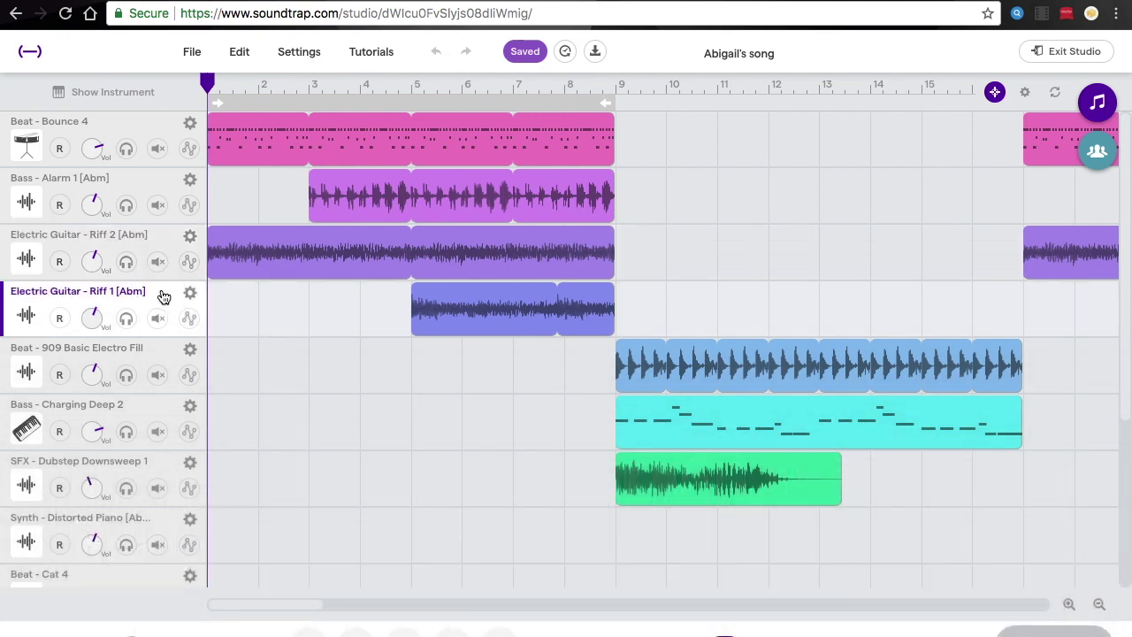
mouse_move(548, 310)
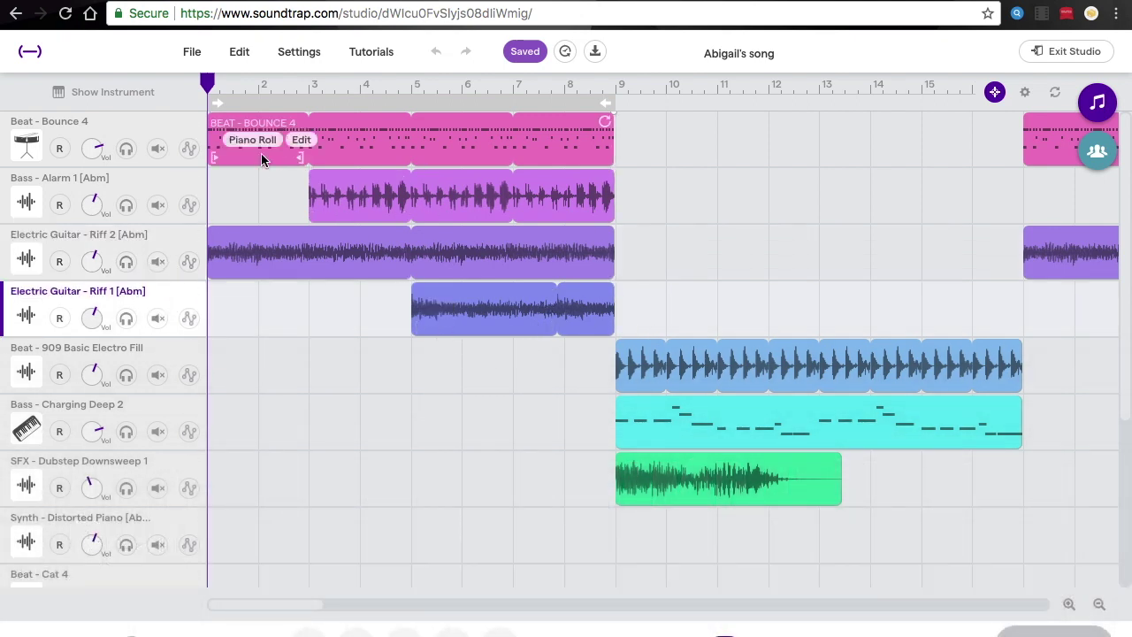
mouse_move(334, 203)
mouse_move(484, 320)
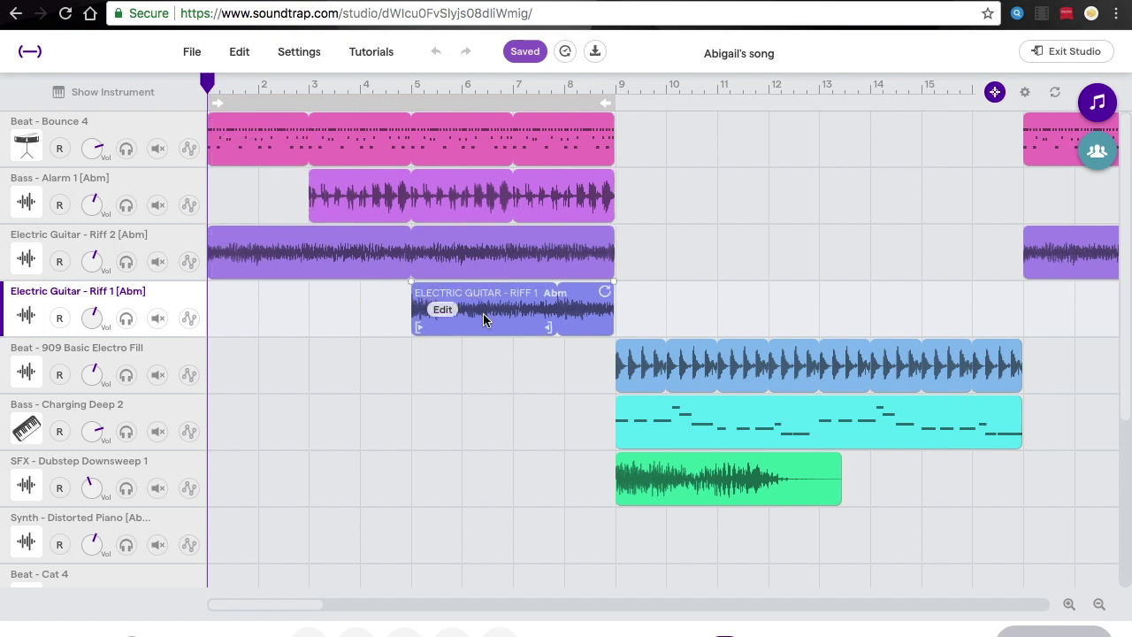
scroll(484, 320, right, 5)
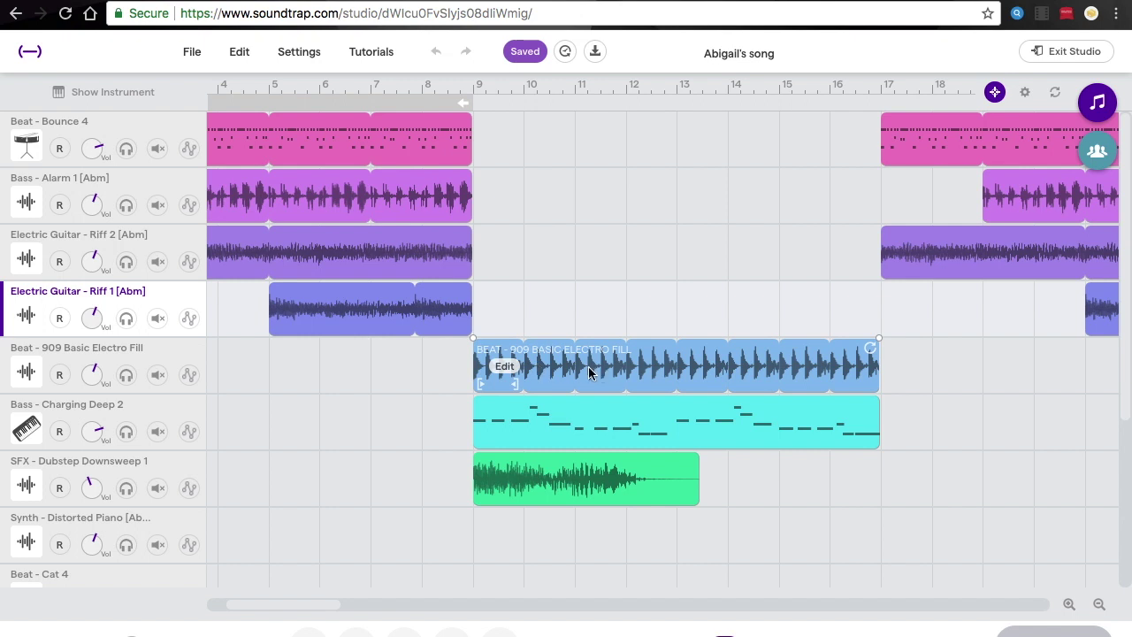
click(116, 361)
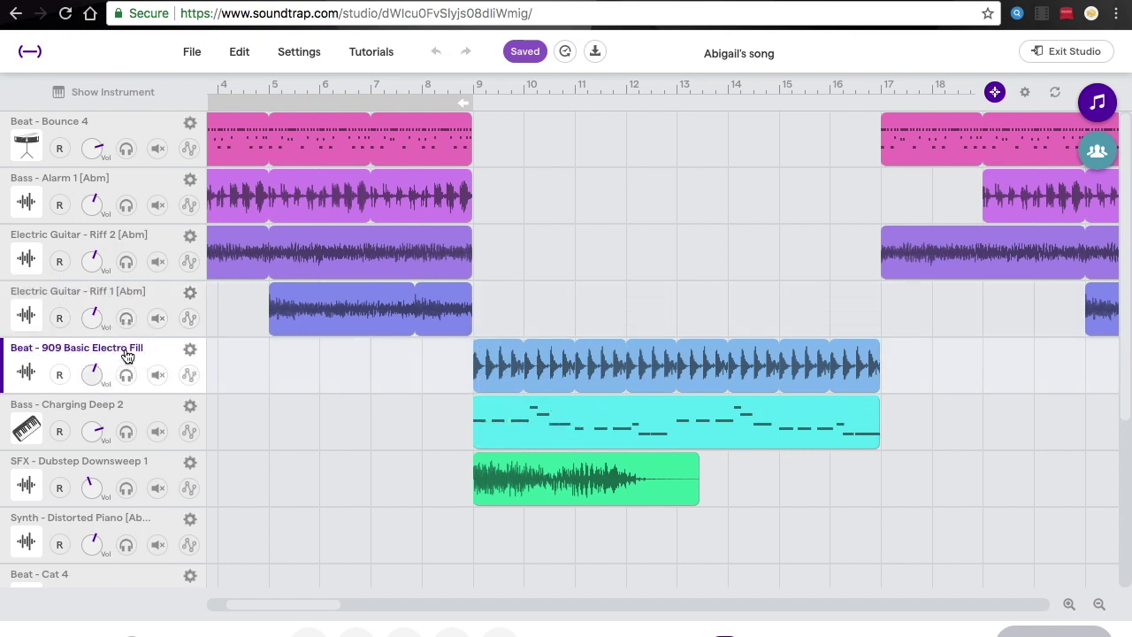
click(123, 410)
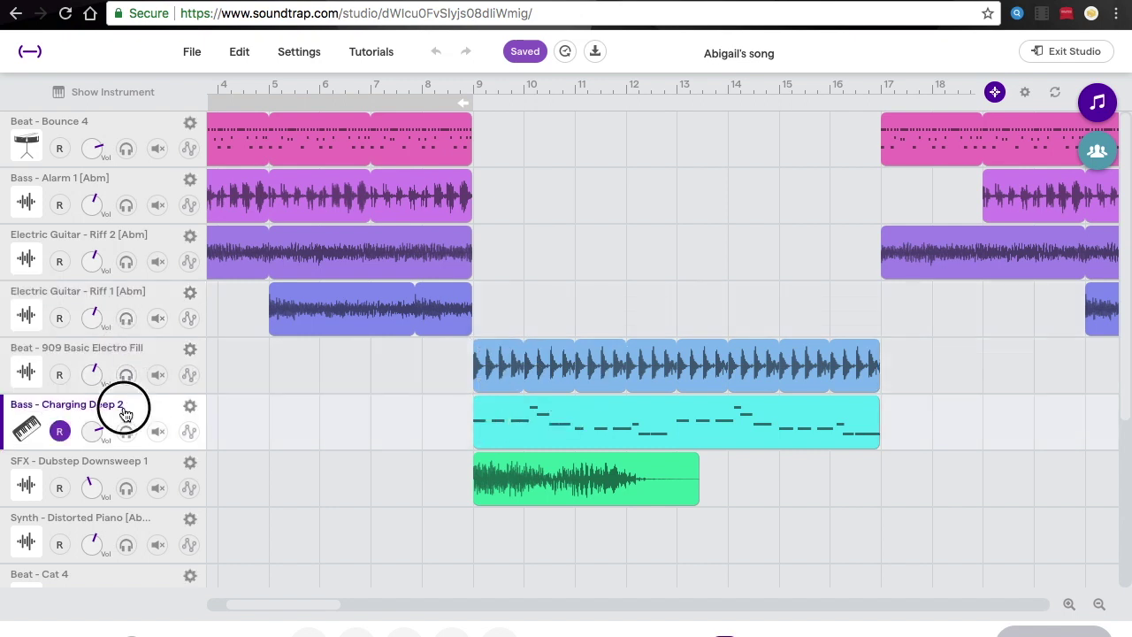
click(157, 487)
click(157, 489)
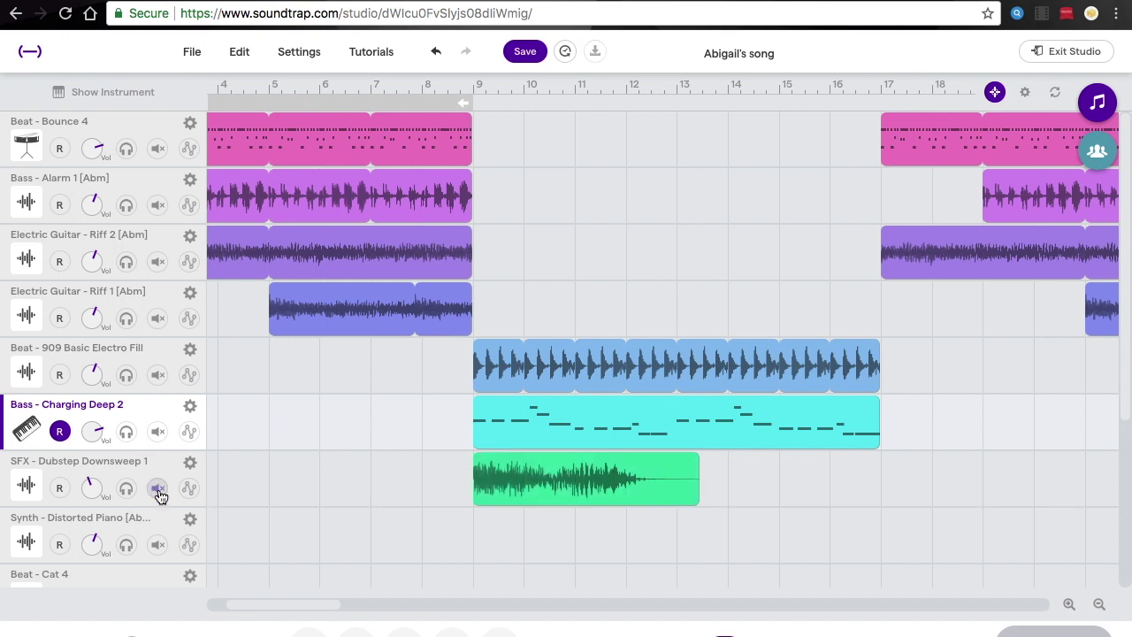
click(140, 469)
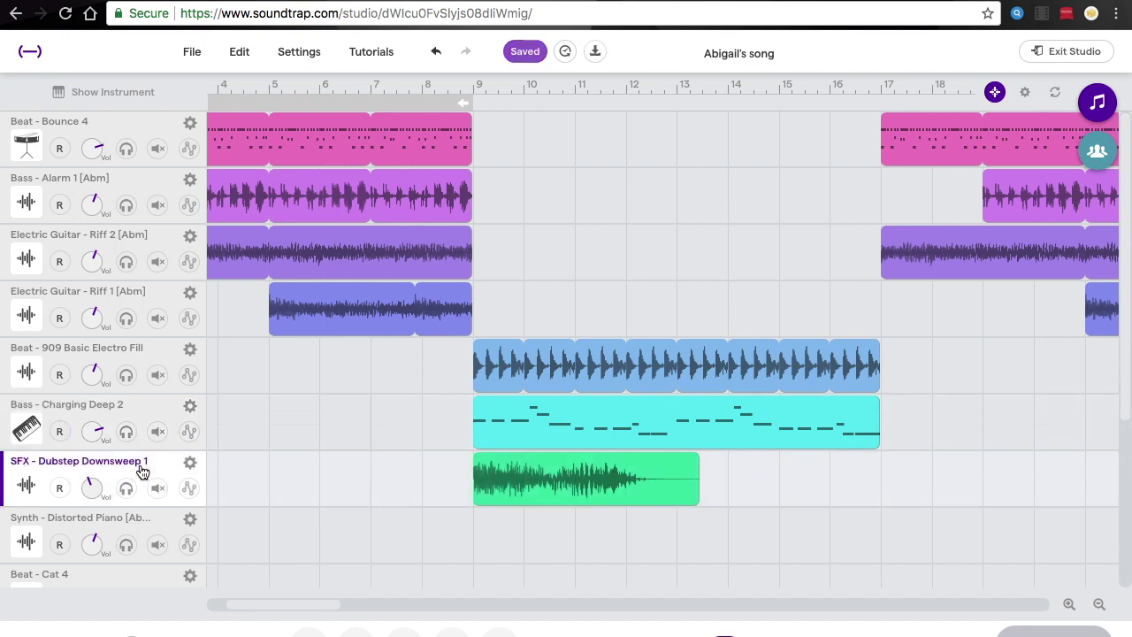
mouse_move(526, 432)
scroll(566, 418, down, 1)
scroll(566, 417, right, 5)
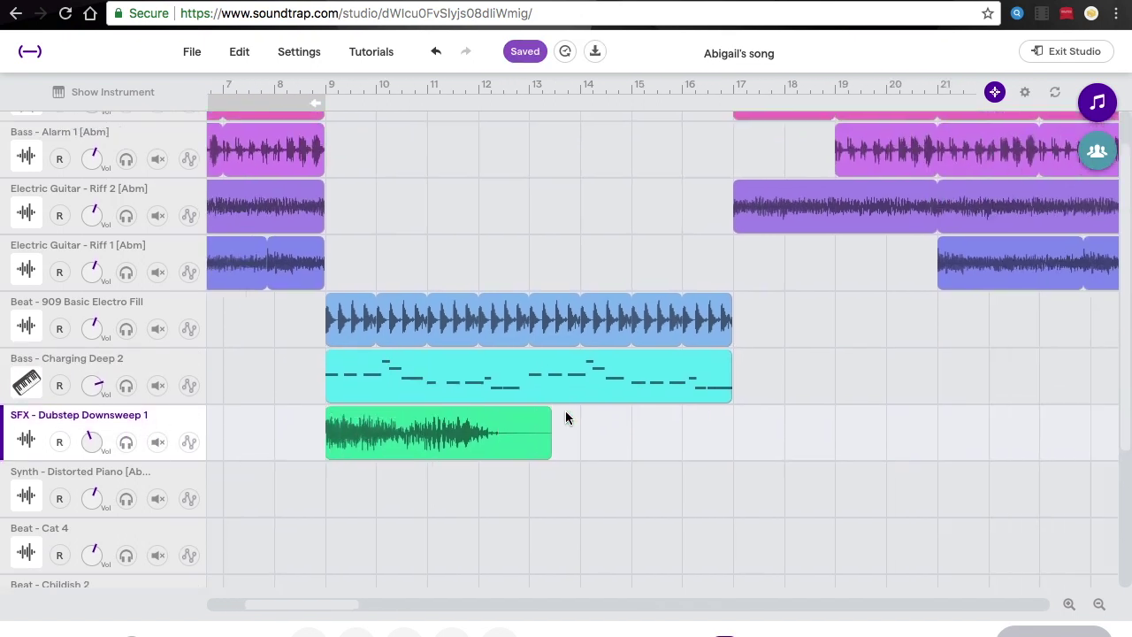
scroll(565, 418, up, 1)
scroll(565, 418, right, 1)
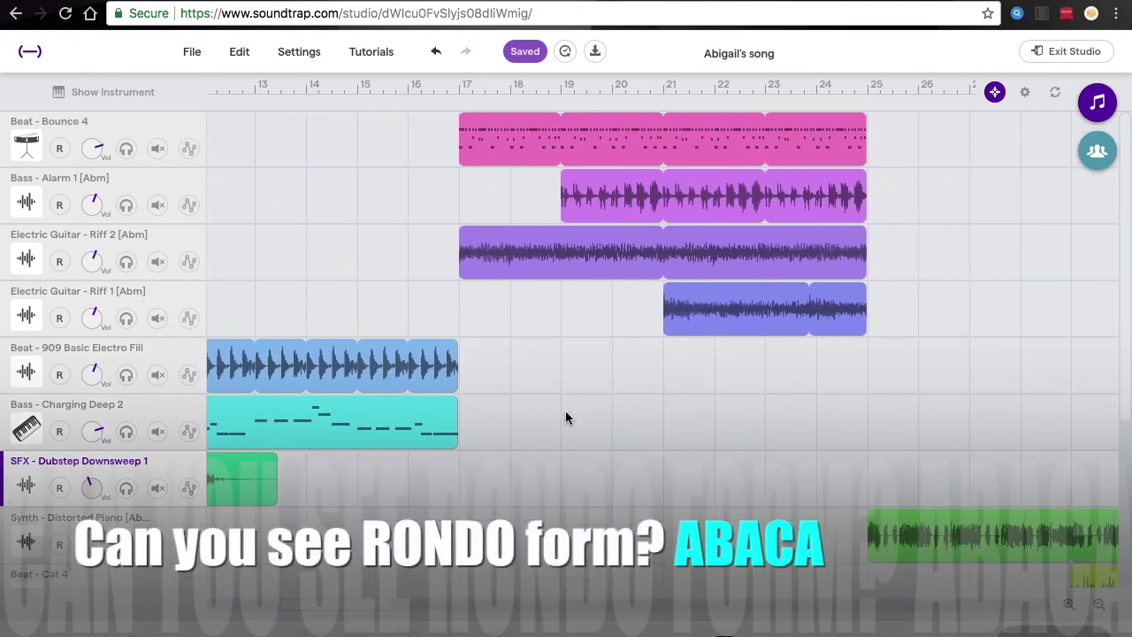
scroll(731, 279, right, 4)
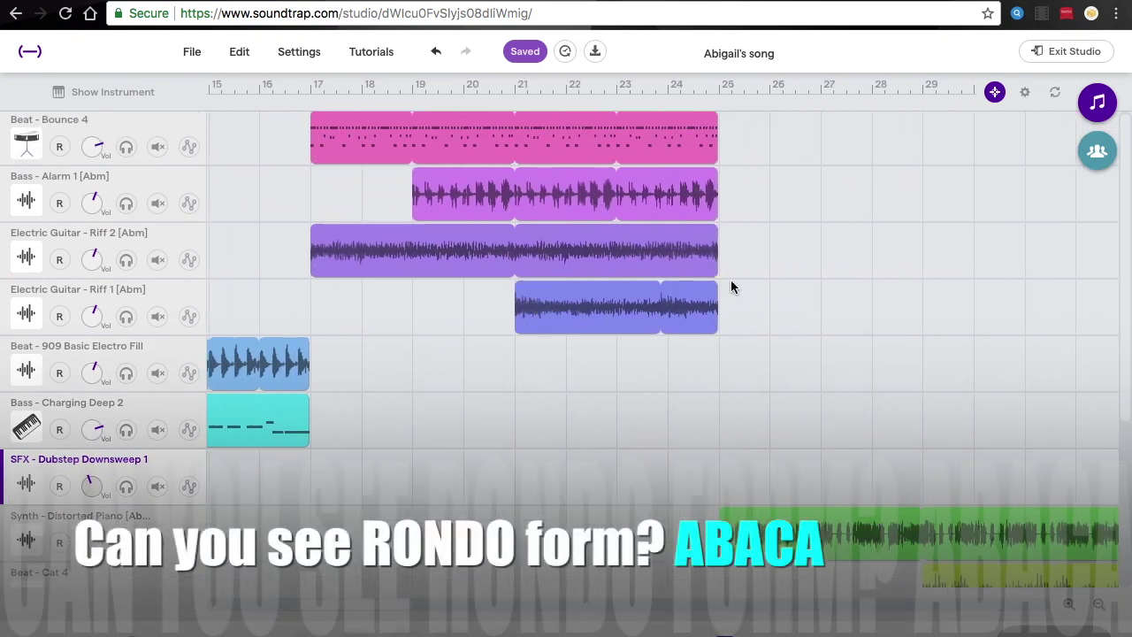
scroll(731, 286, right, 3)
scroll(731, 286, down, 4)
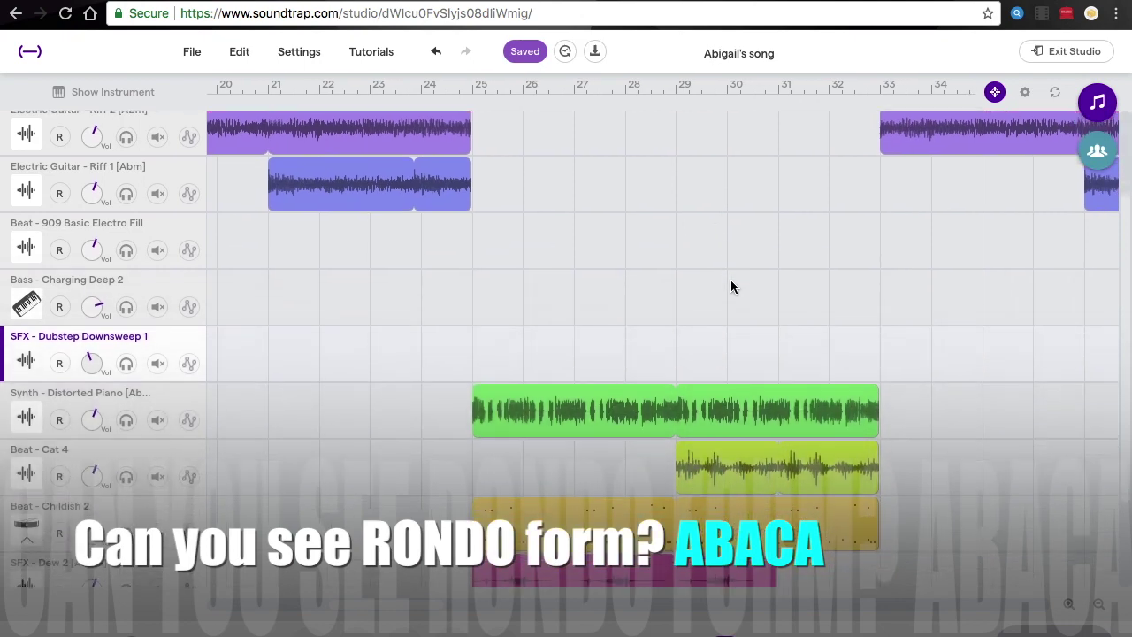
click(547, 332)
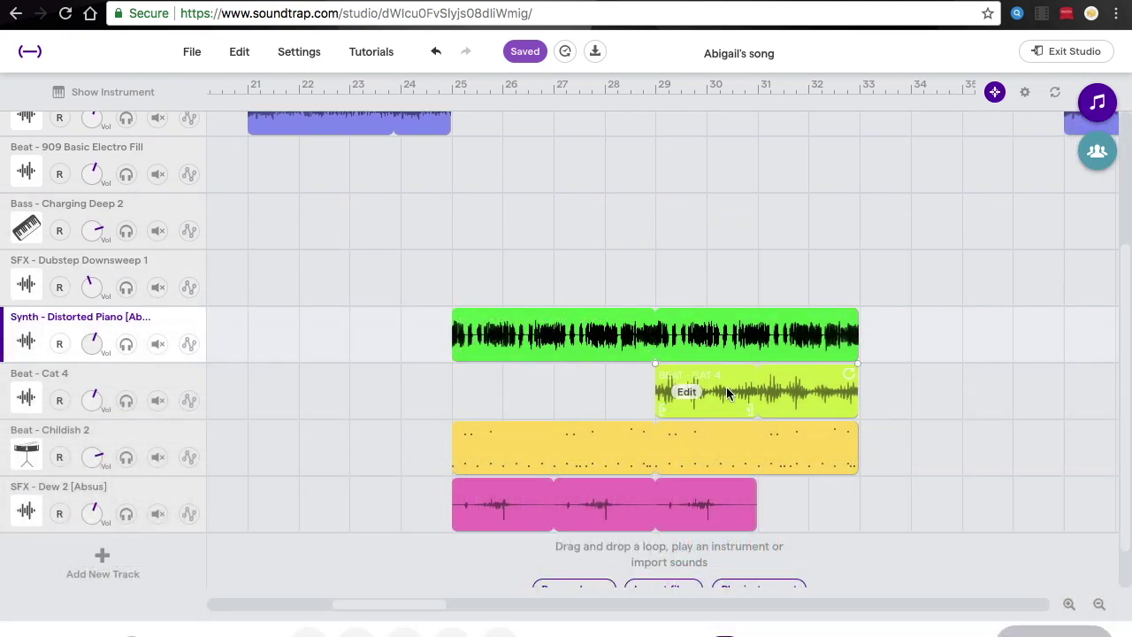
click(722, 389)
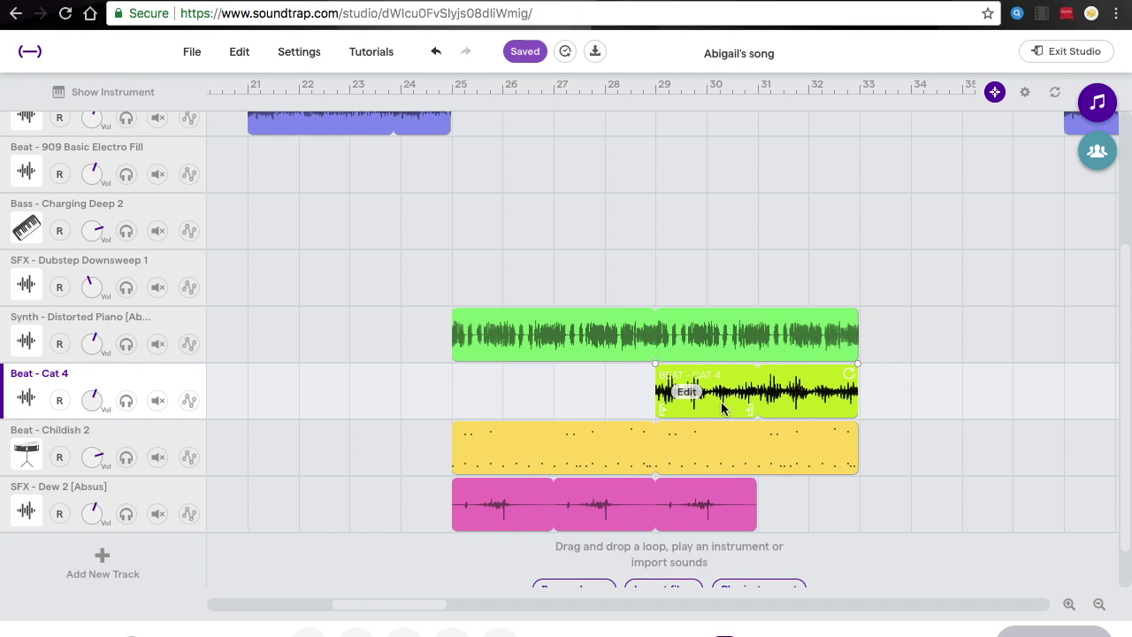
click(602, 458)
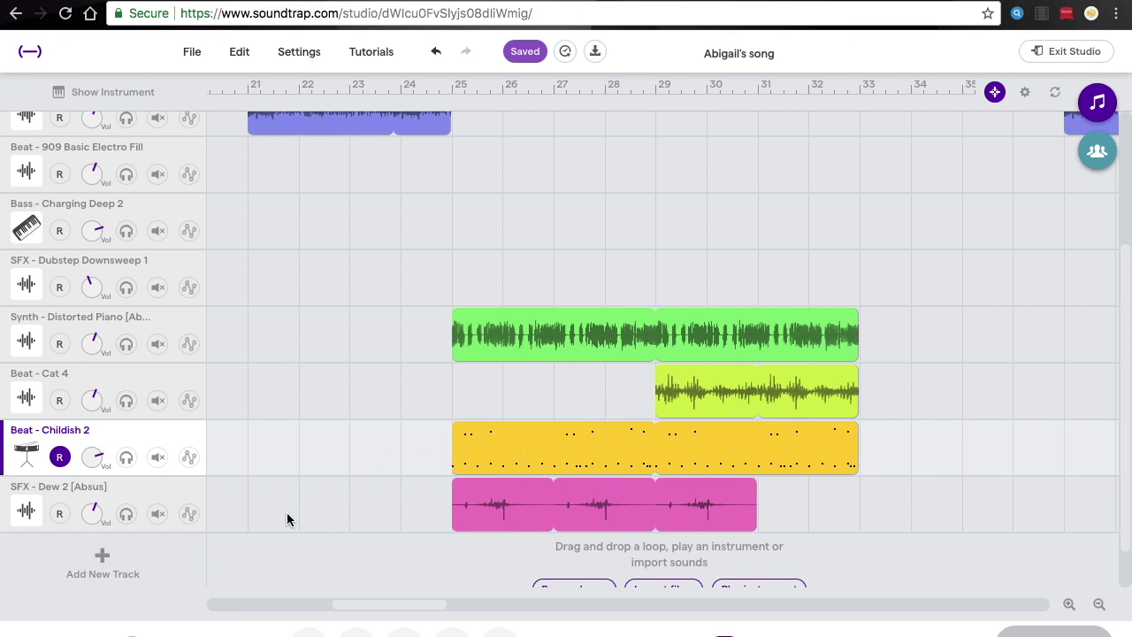
click(511, 509)
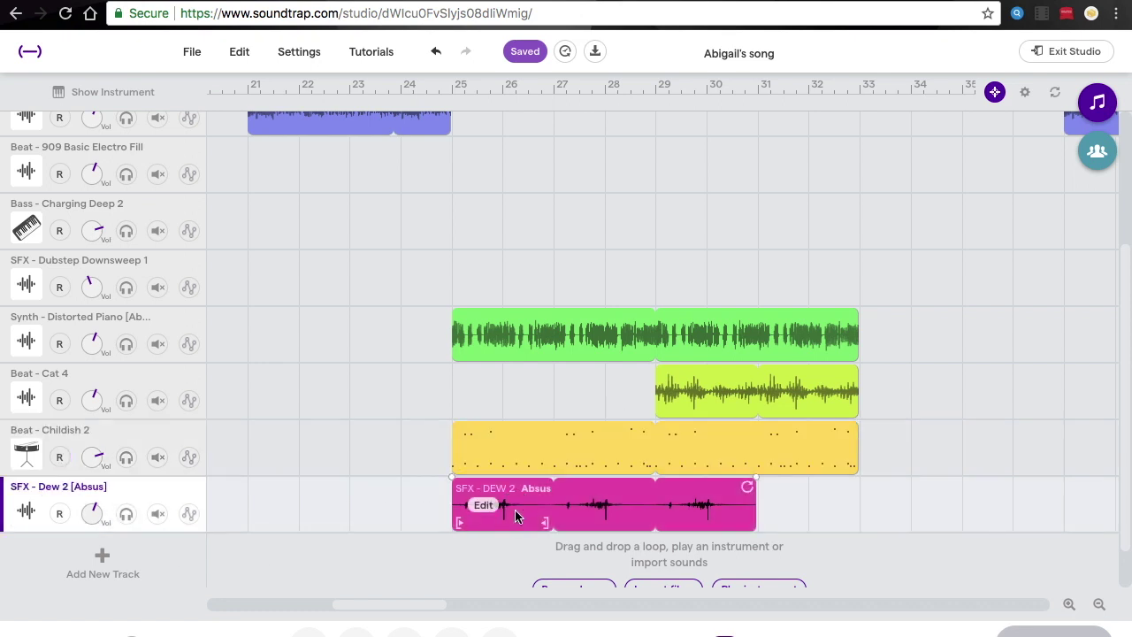
scroll(516, 517, right, 5)
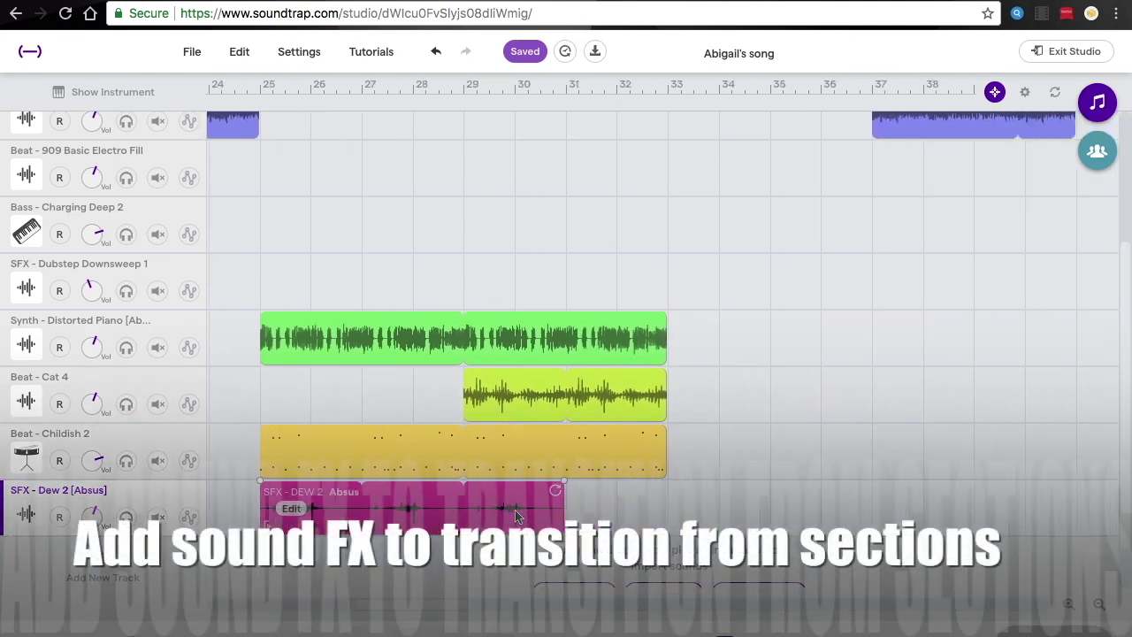
scroll(515, 510, right, 2)
scroll(514, 509, up, 5)
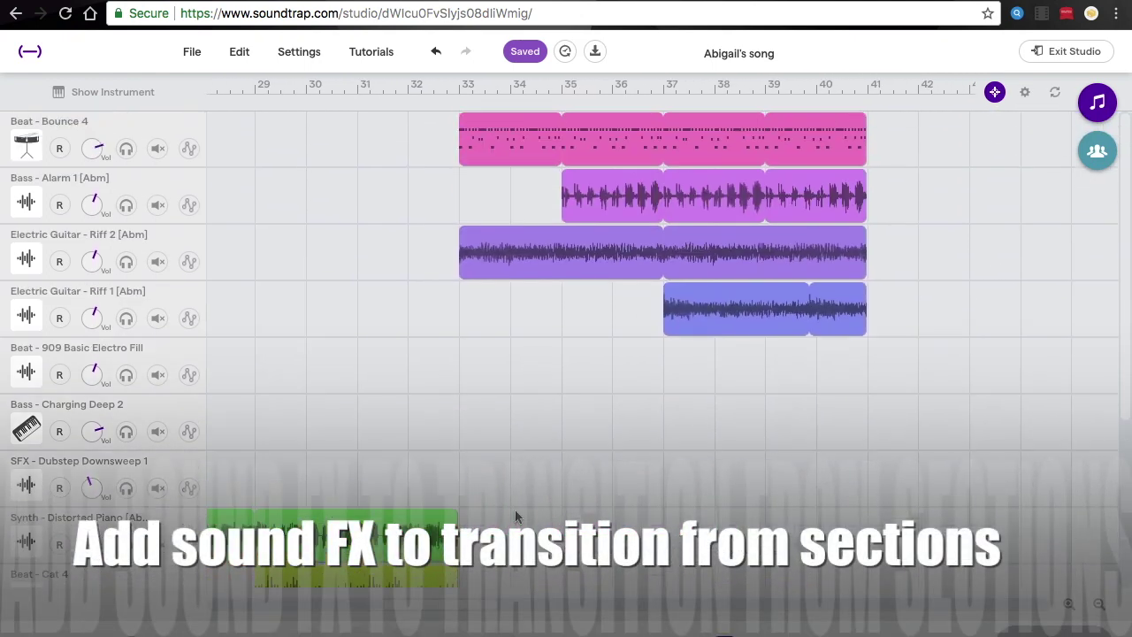
scroll(400, 339, left, 15)
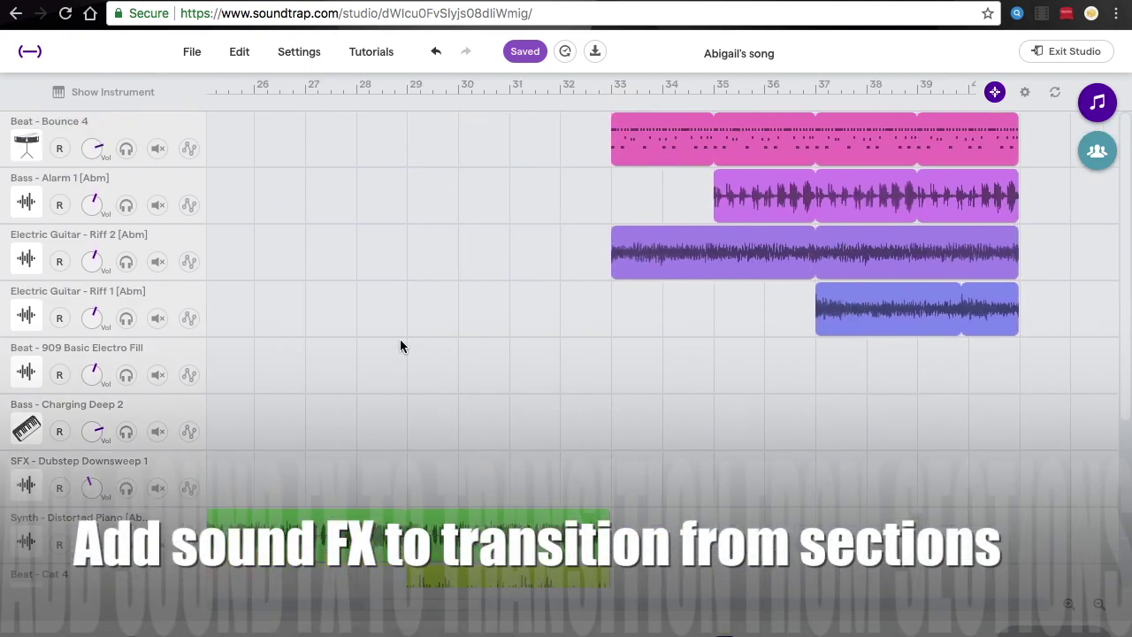
scroll(399, 327, left, 5)
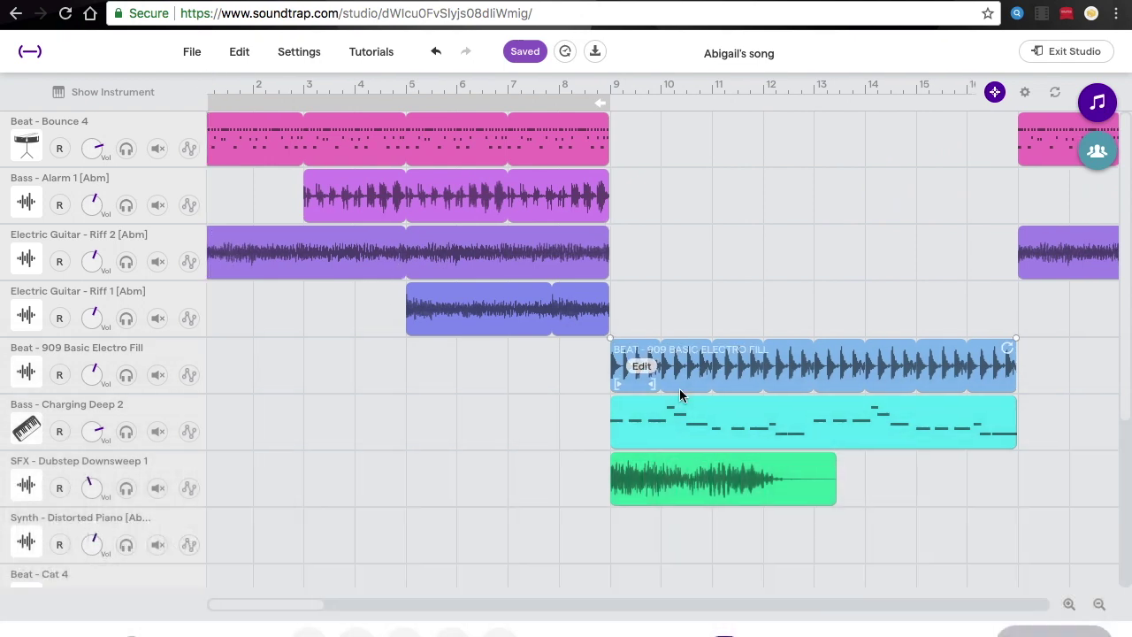
scroll(677, 395, right, 4)
scroll(680, 395, right, 3)
scroll(840, 169, right, 5)
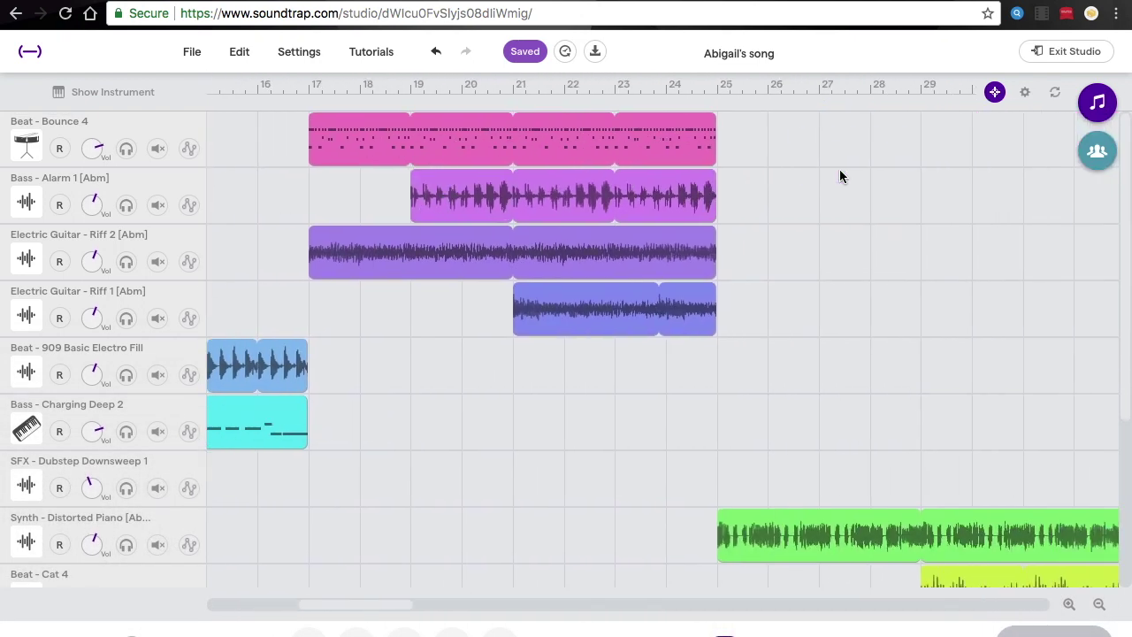
scroll(912, 510, down, 3)
scroll(912, 510, right, 5)
scroll(912, 509, up, 3)
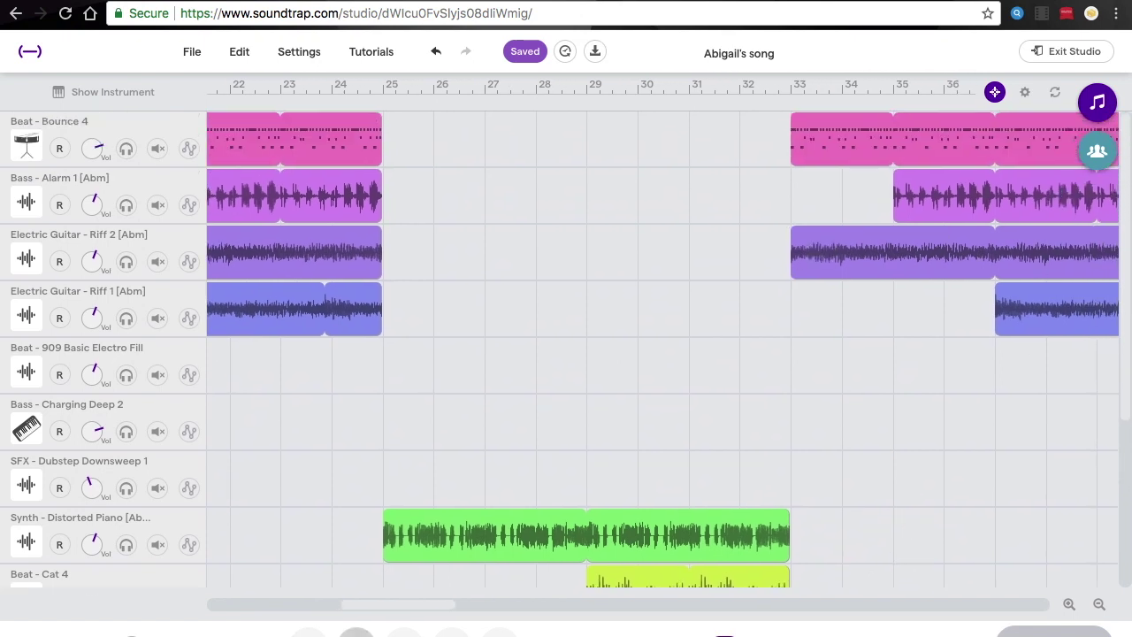
click(356, 632)
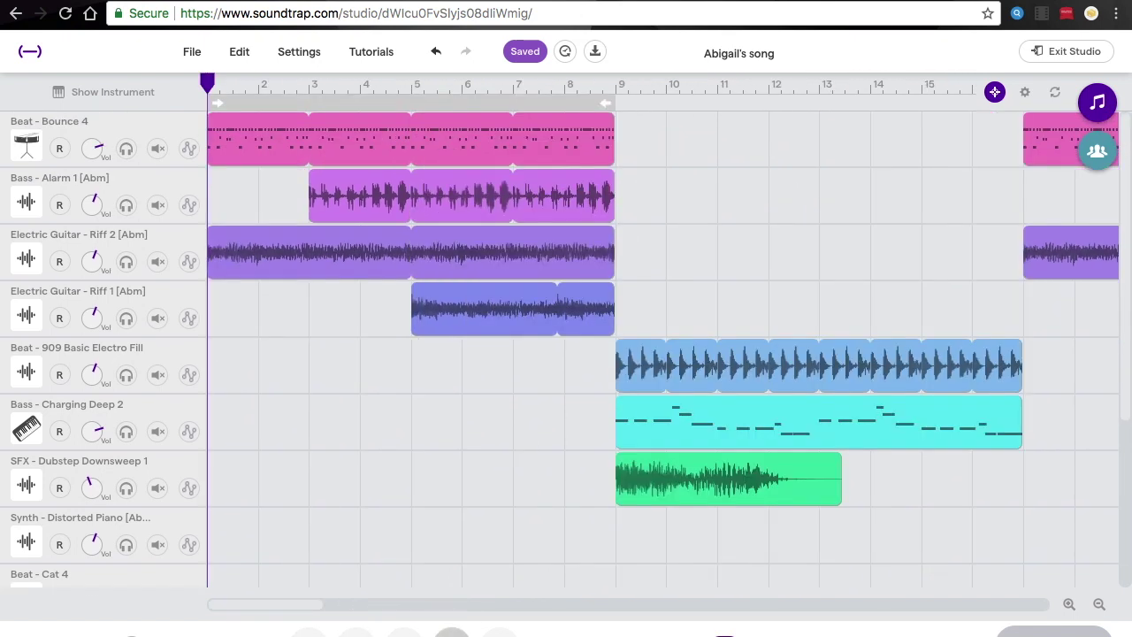
Step: Play the song from the beginning and stop playback around bar 6
click(452, 634)
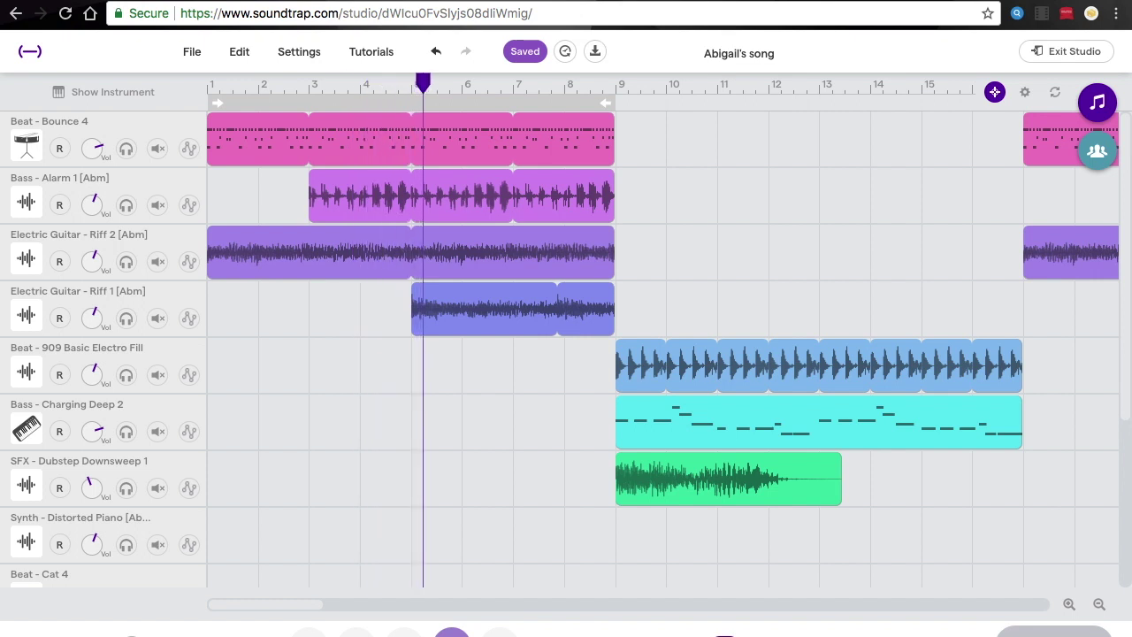
mouse_move(412, 302)
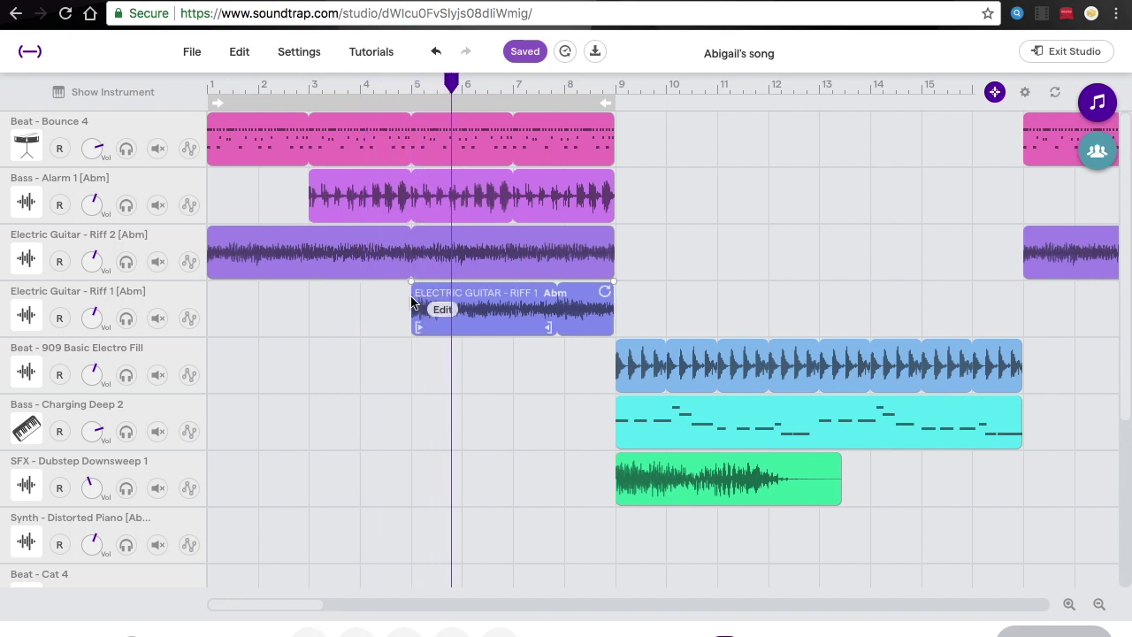
key(space)
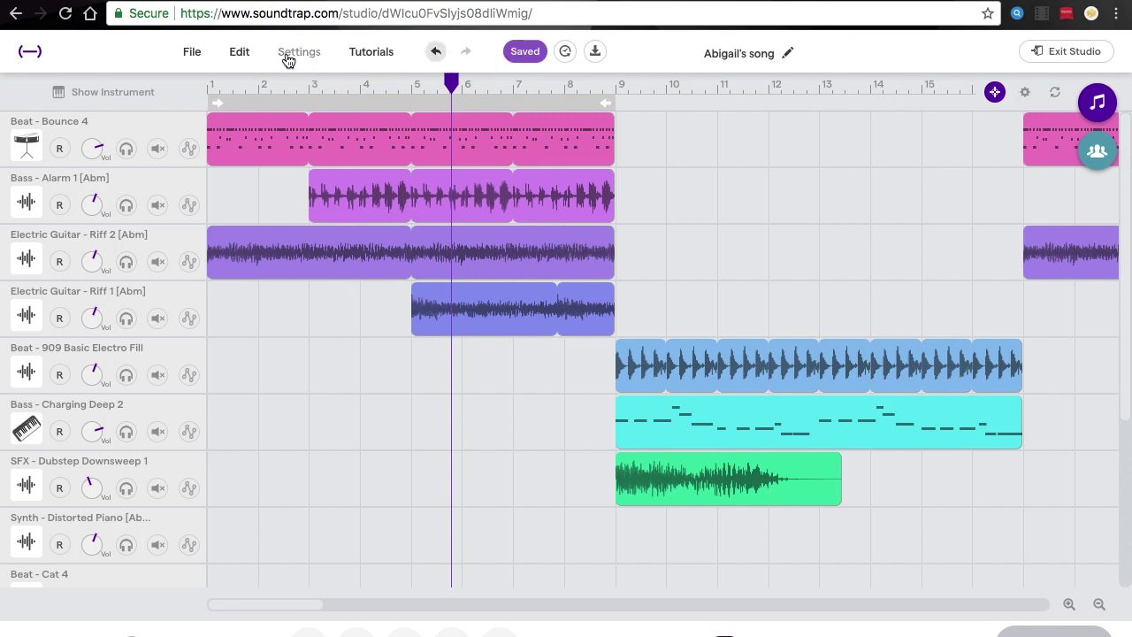
click(236, 53)
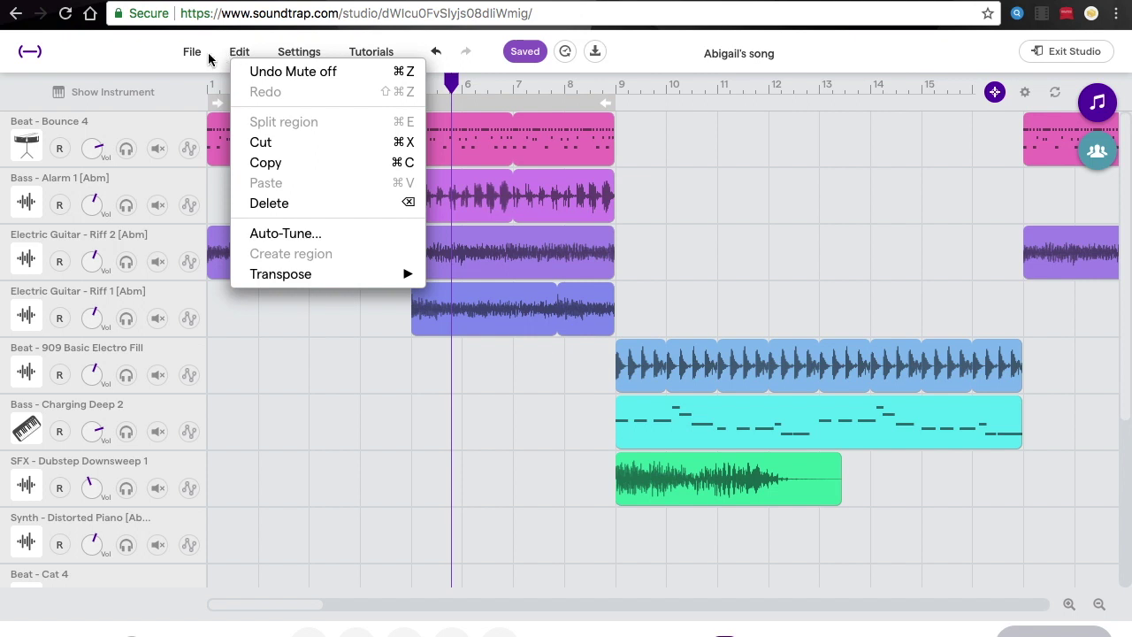
Step: Choose File > Export > Export project to mp3 file
click(193, 56)
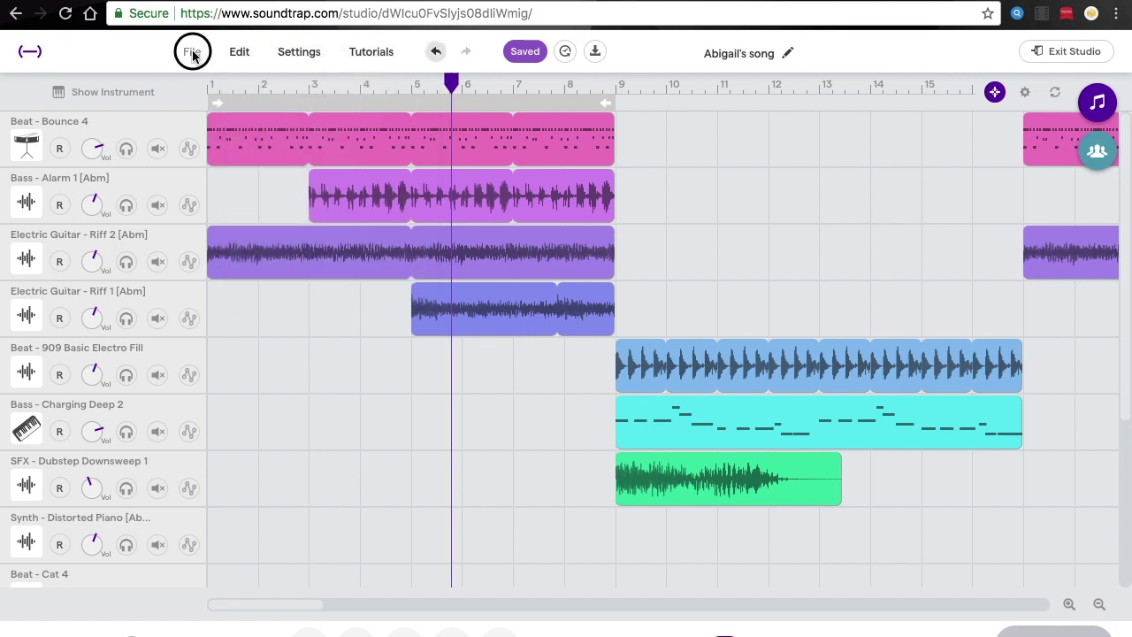
click(192, 56)
mouse_move(254, 228)
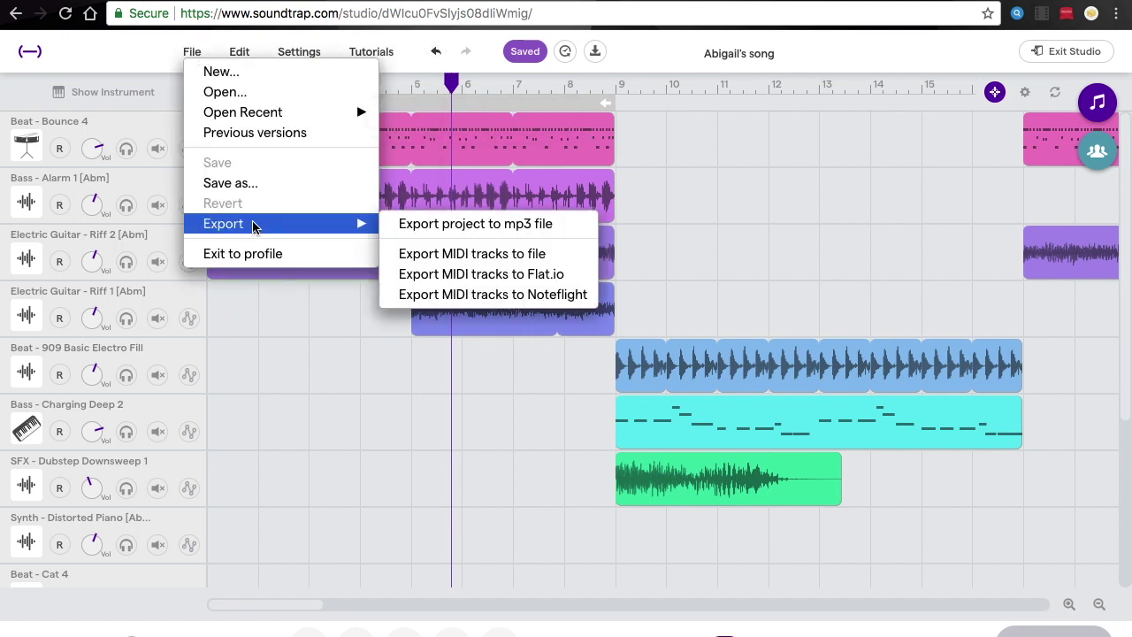
click(573, 225)
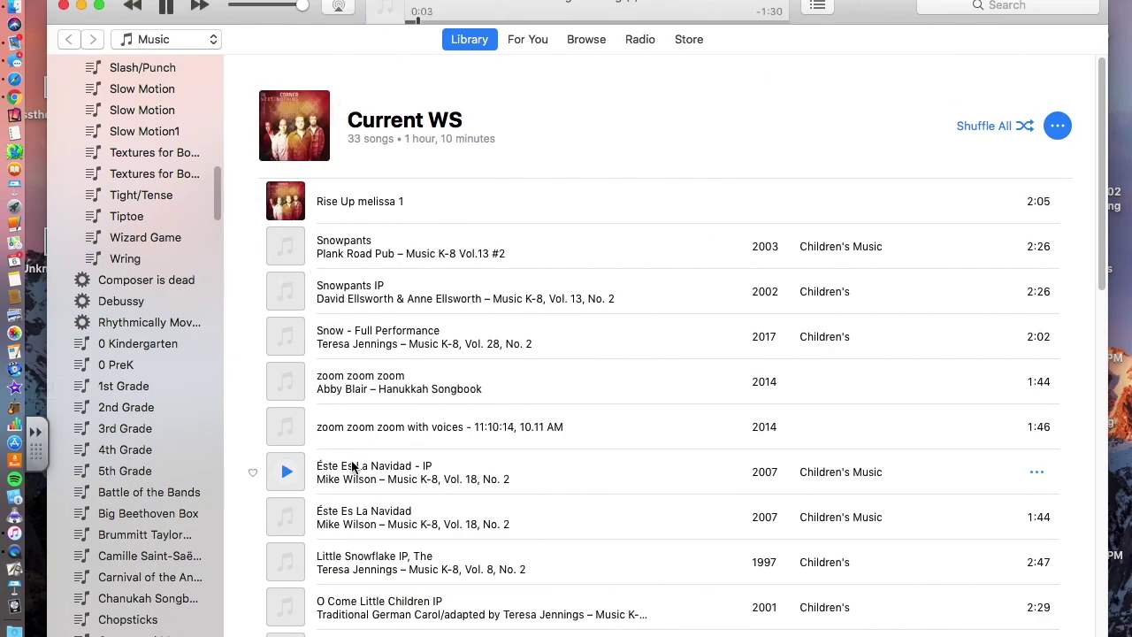
Step: Show iTunes' Recently Added list with the exported song under Today, then return to the browser
scroll(354, 467, down, 5)
scroll(151, 104, up, 15)
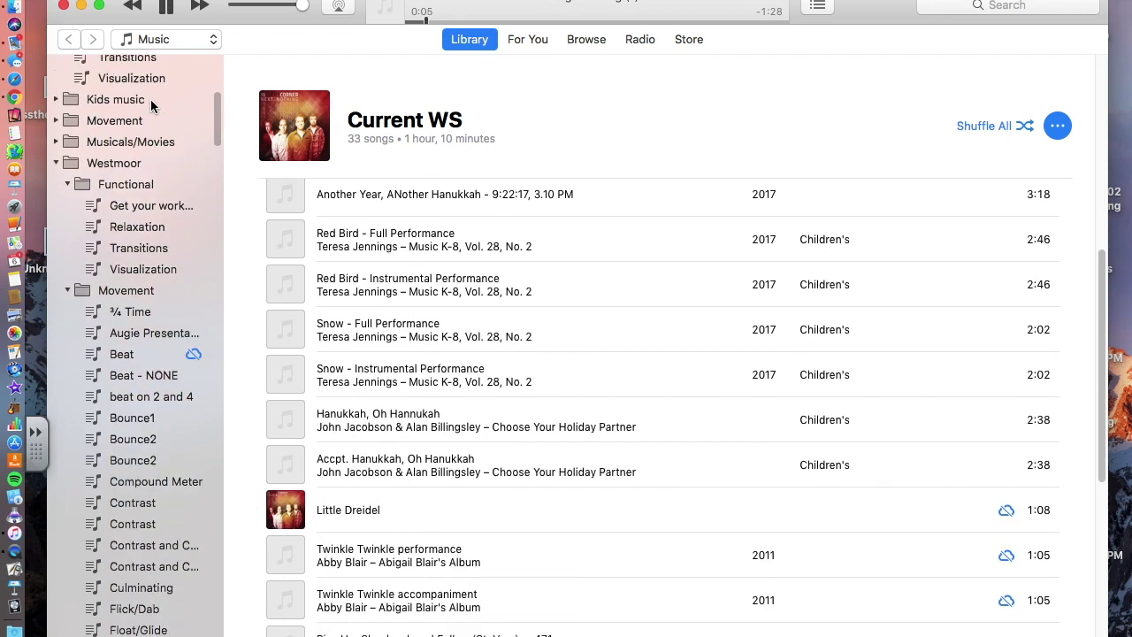
click(153, 90)
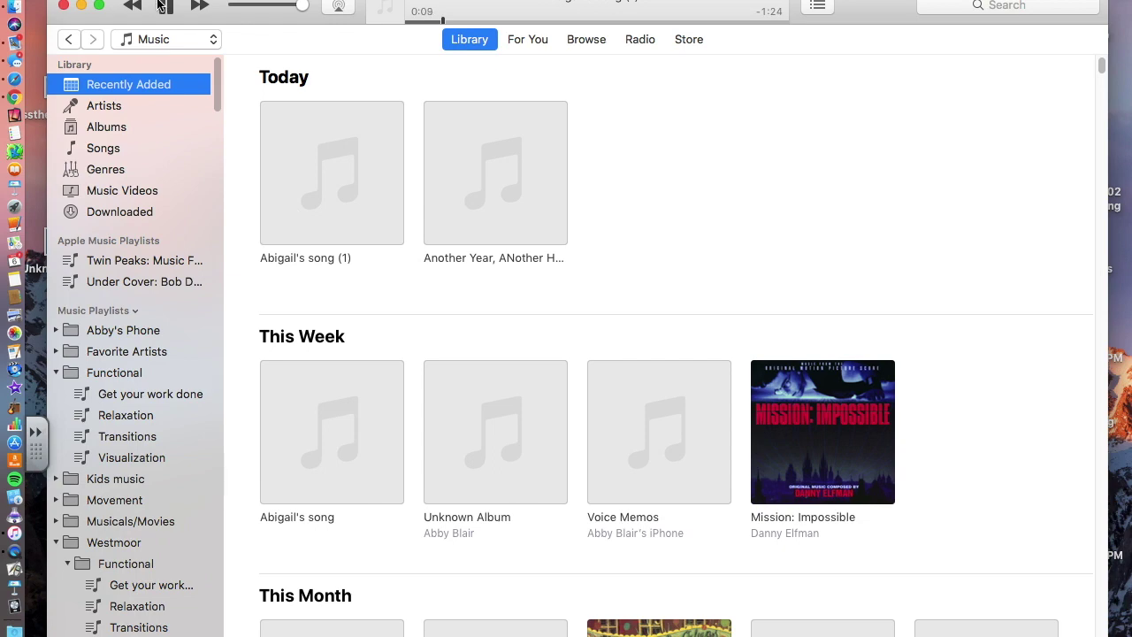
click(14, 97)
Step: Scroll along the timeline to check the clips ending together at bar 41
scroll(358, 294, right, 1)
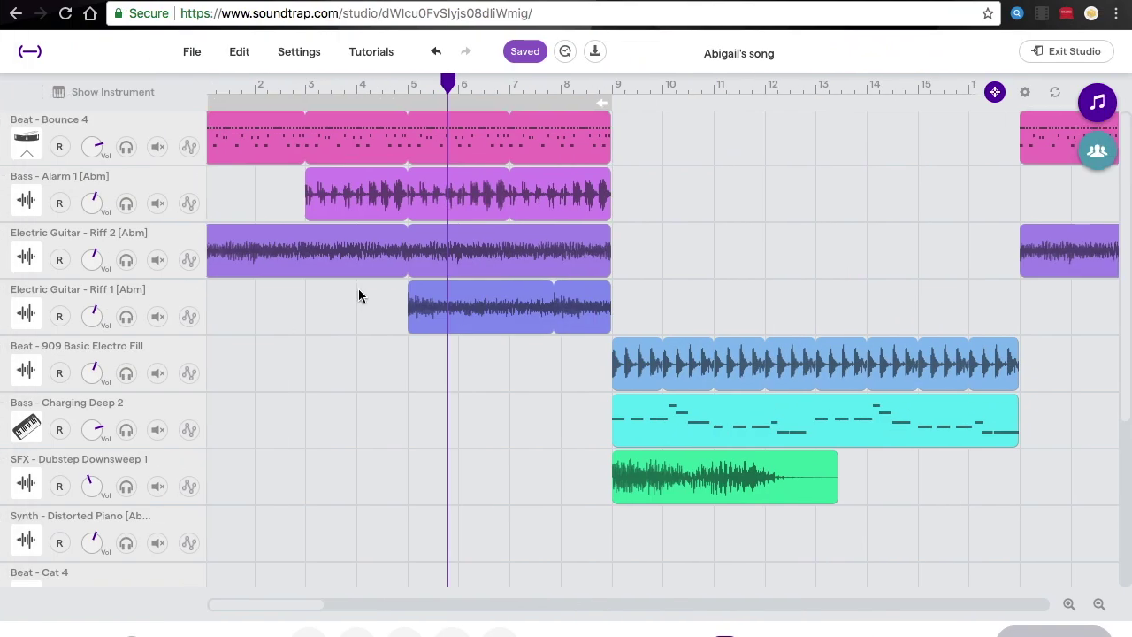
scroll(358, 295, left, 1)
scroll(358, 294, right, 15)
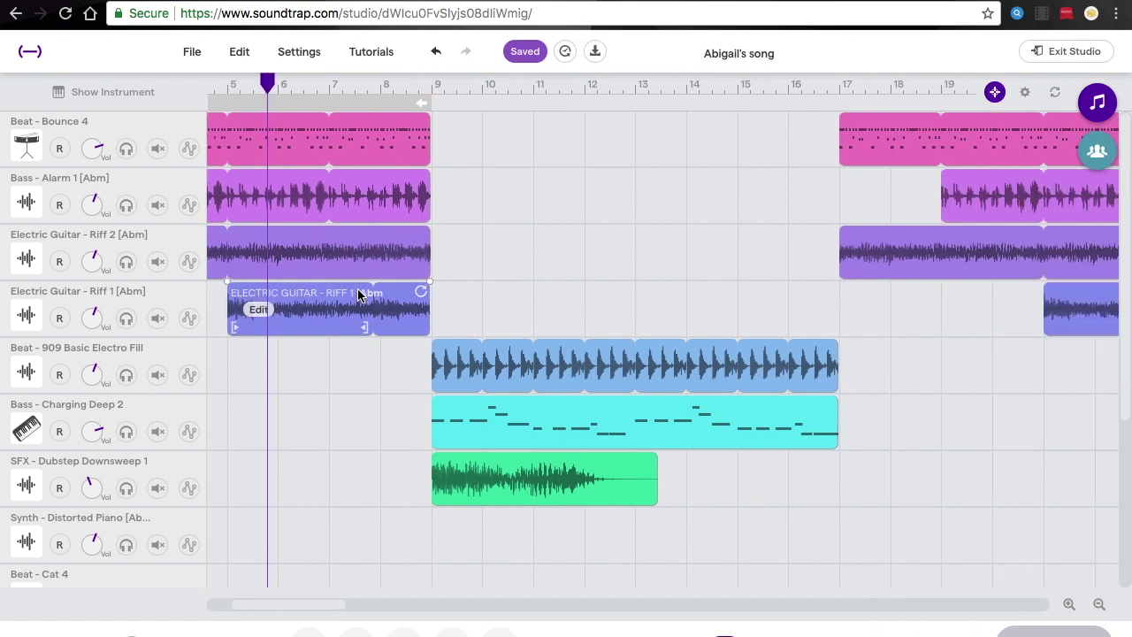
scroll(357, 294, right, 11)
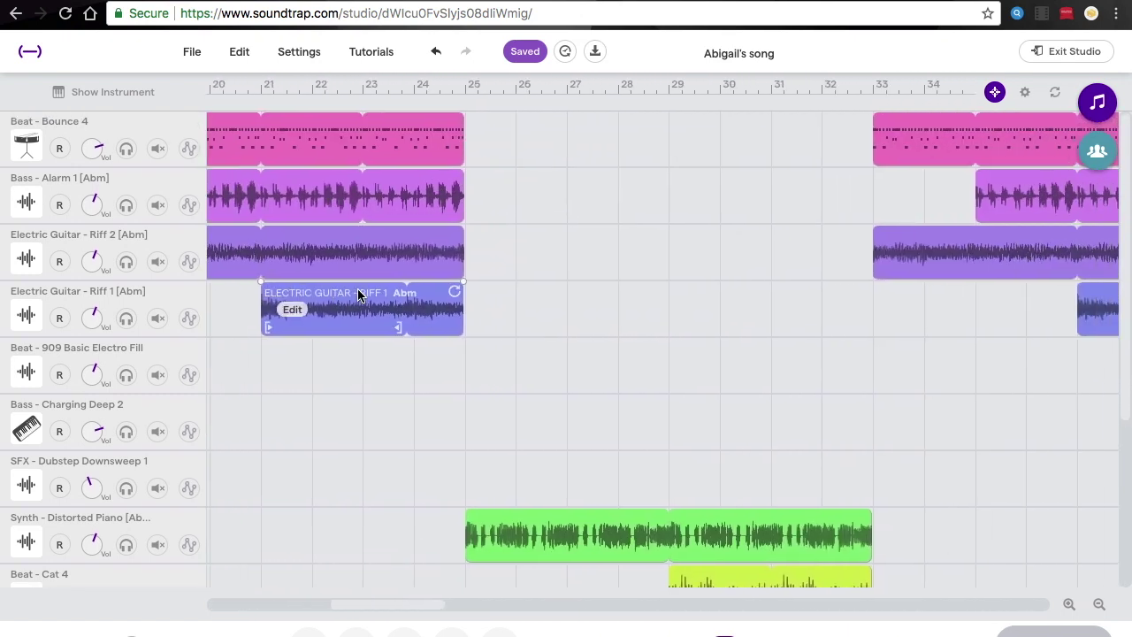
scroll(357, 295, right, 4)
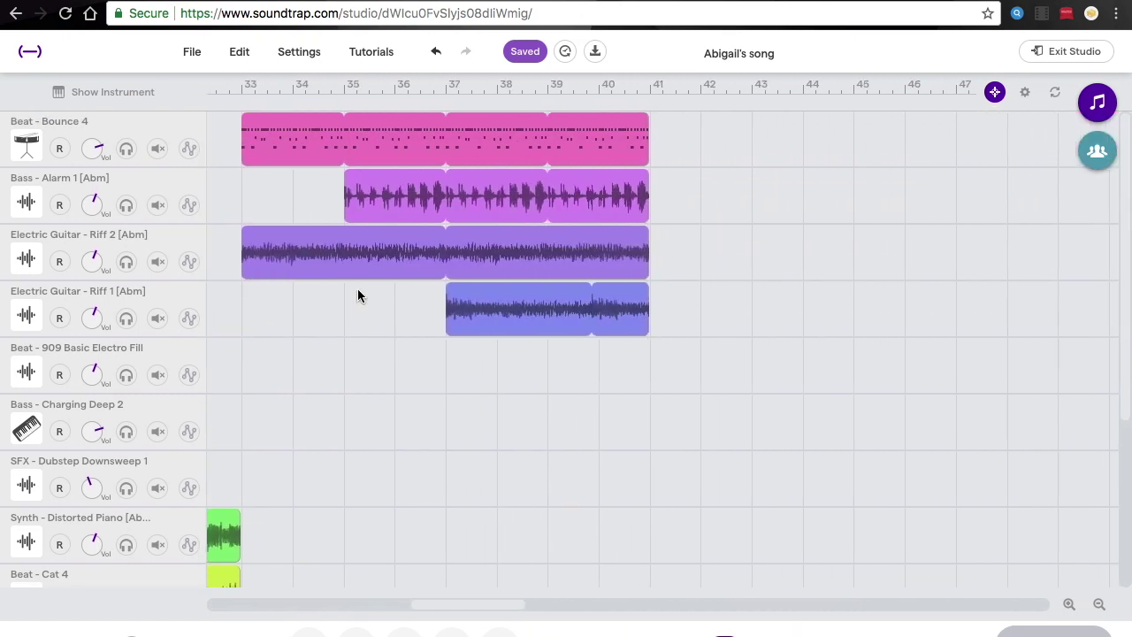
scroll(357, 295, left, 1)
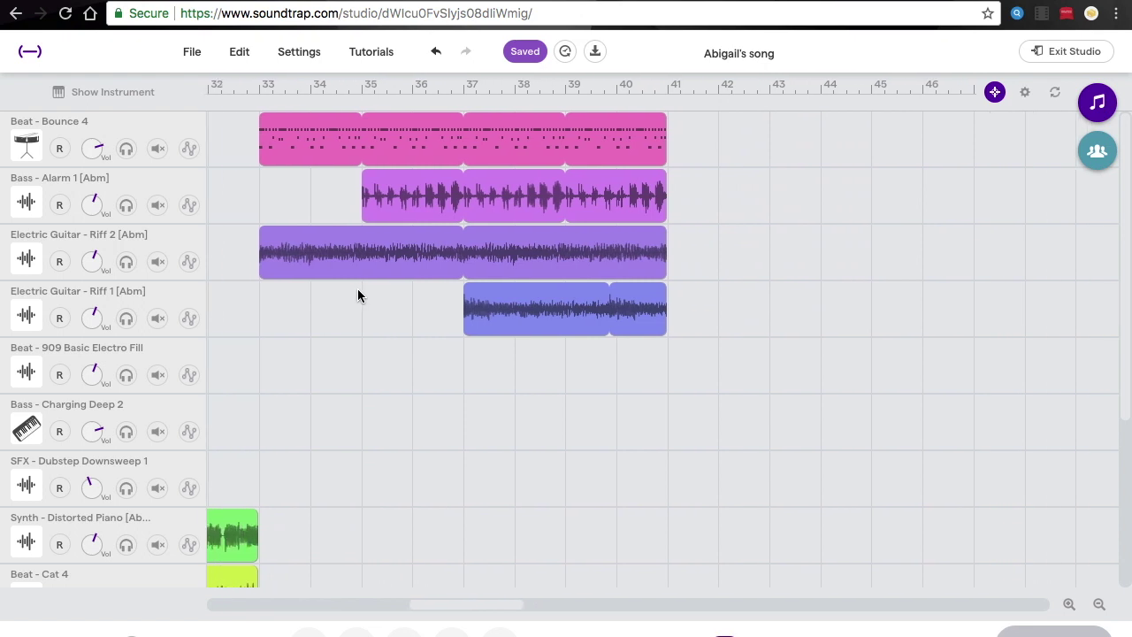